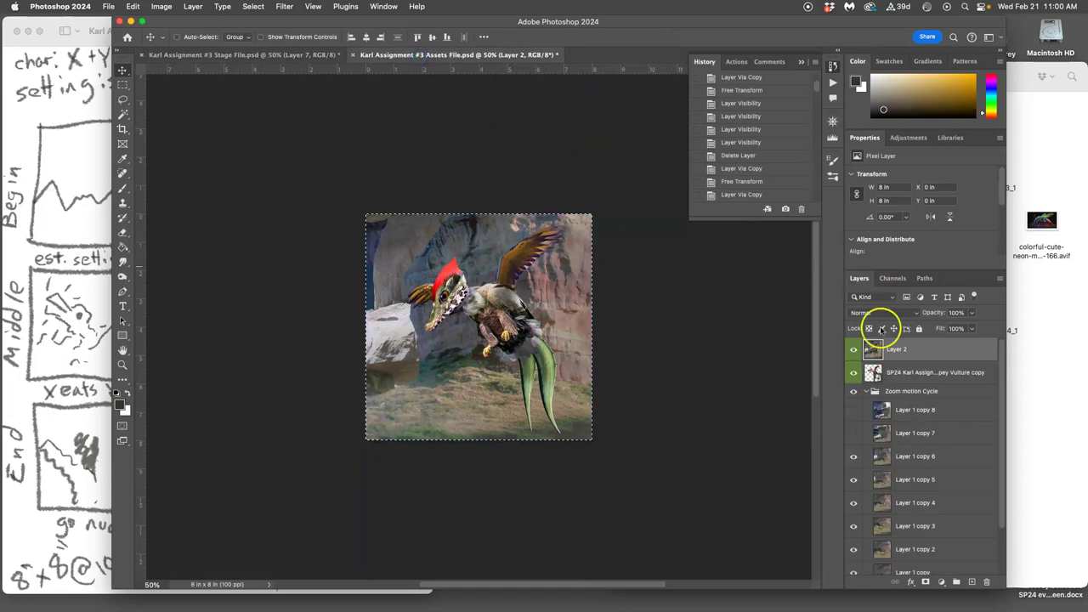
- Clear all pixels from Layer 2, deselect, and delete the emptied layer
key(BackSpace)
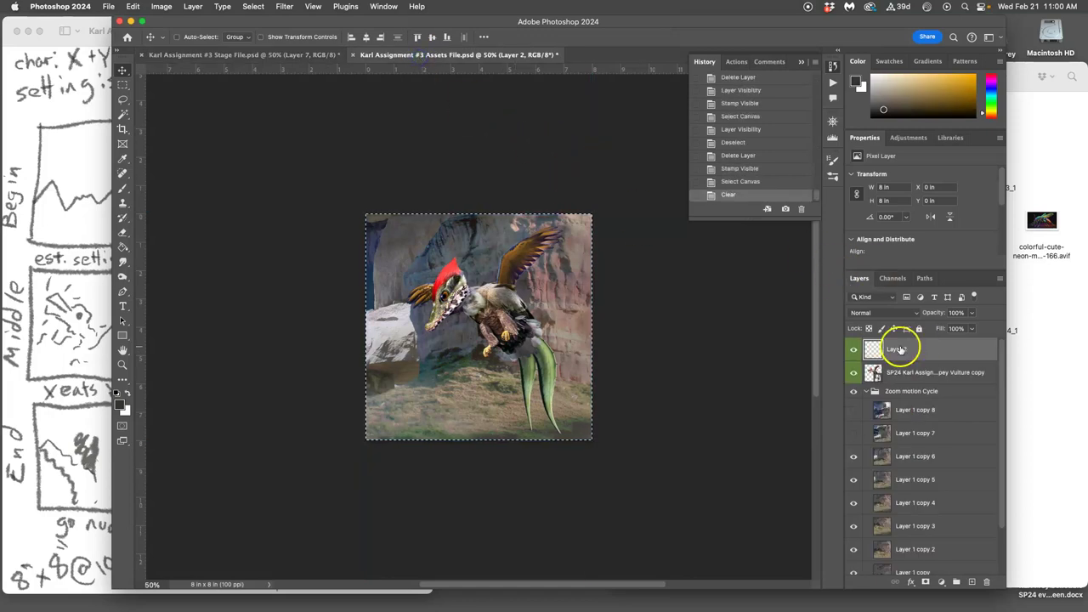
key(ctrl+d)
key(BackSpace)
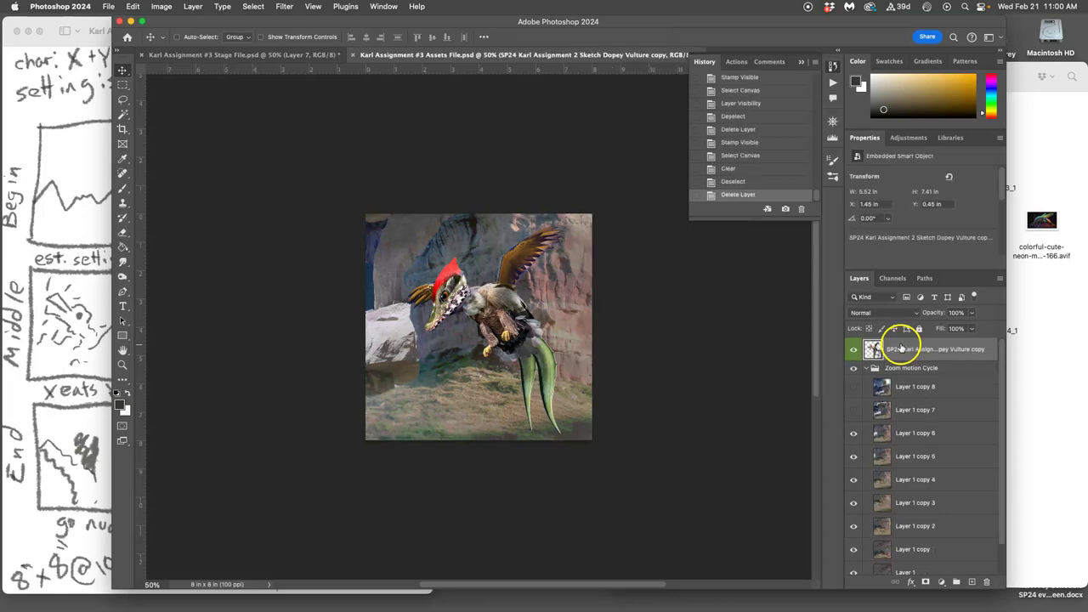
- Hide Layer 1 copy 7 and toggle Layer 1 copy 8's visibility
click(855, 410)
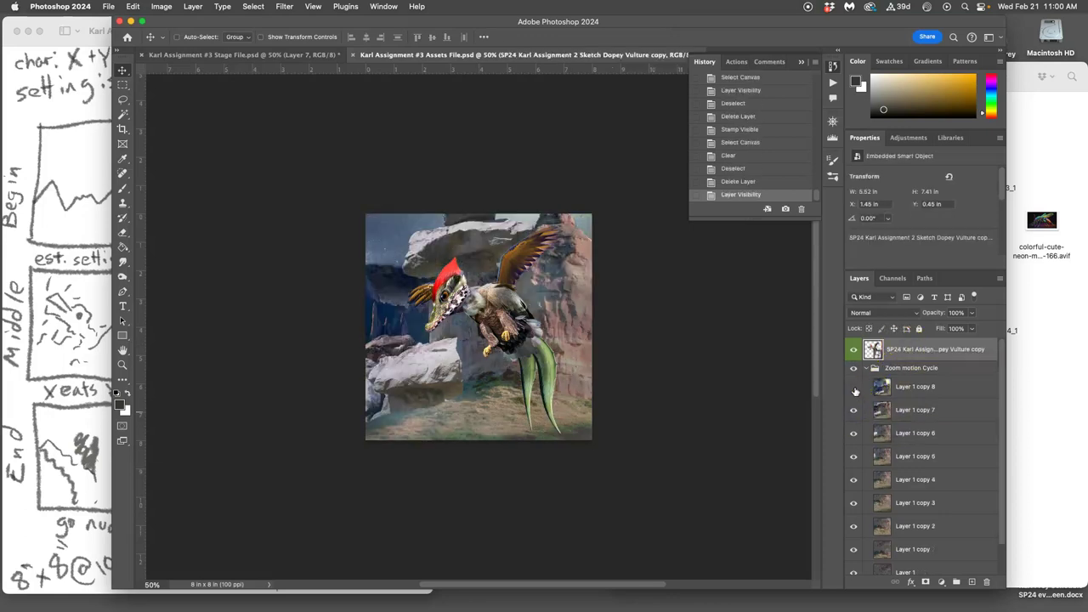
click(855, 409)
click(855, 410)
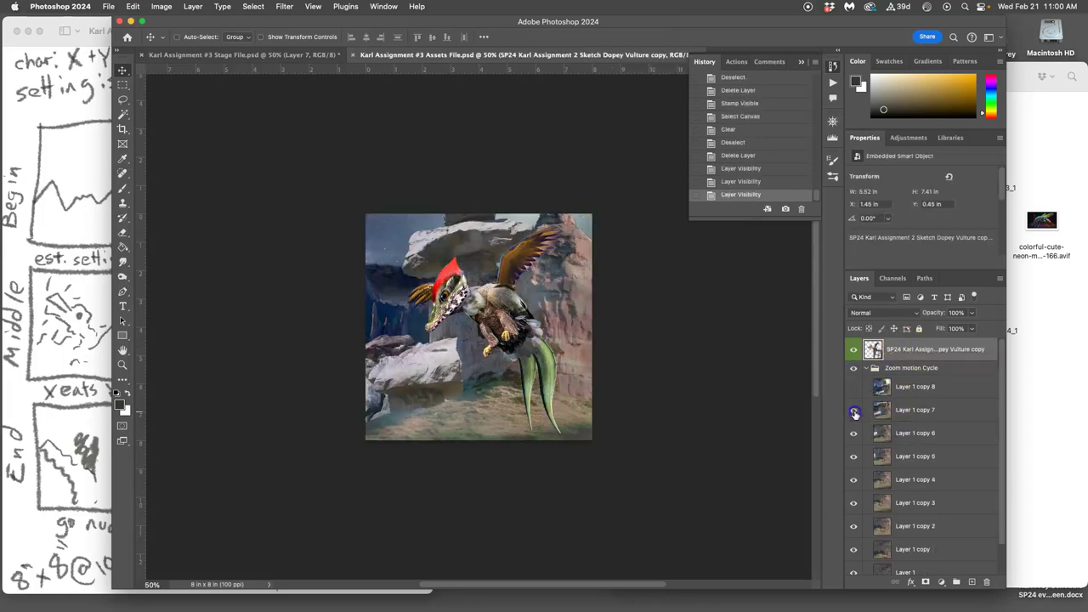
- Reposition the Photoshop window slightly lower and to the right
double_click(732, 19)
click(587, 119)
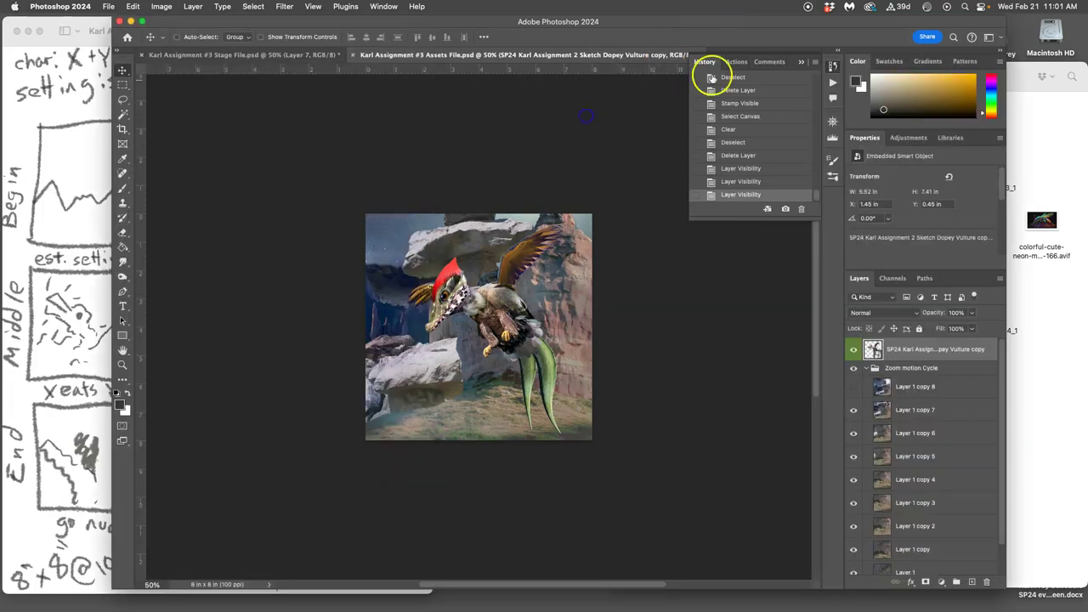
drag(725, 16, 719, 48)
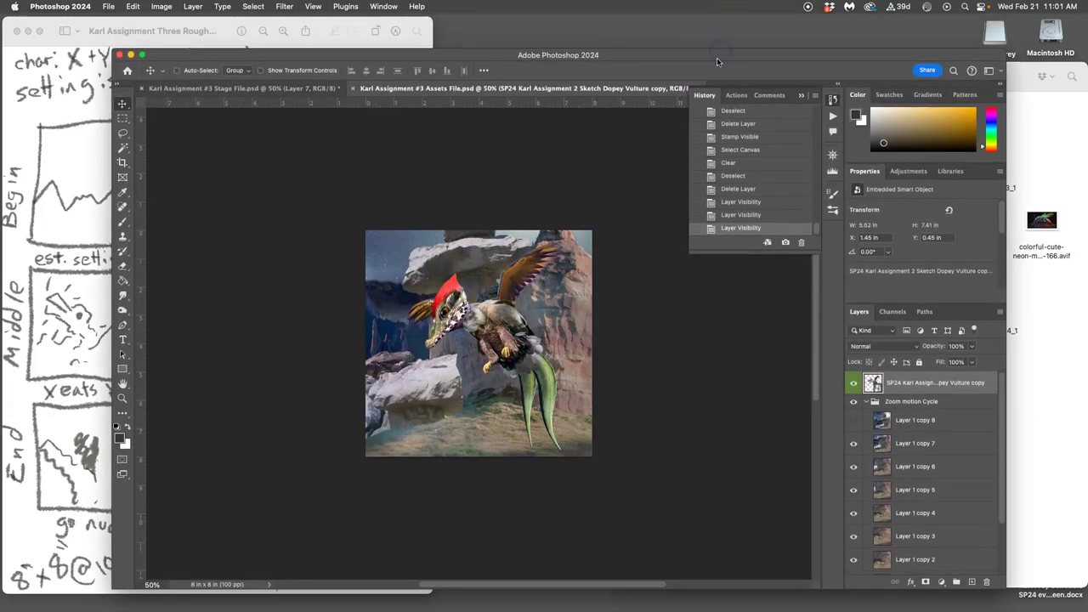
click(744, 54)
drag(743, 56, 756, 55)
click(612, 56)
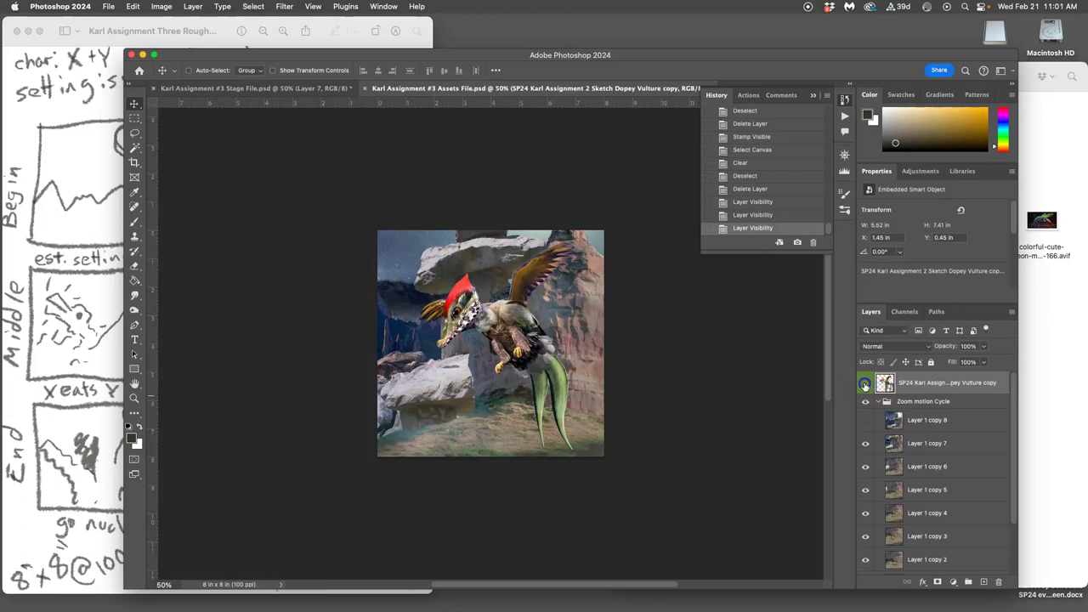
- Duplicate the vulture layer, then shrink and rotate the copy about −13°
click(865, 383)
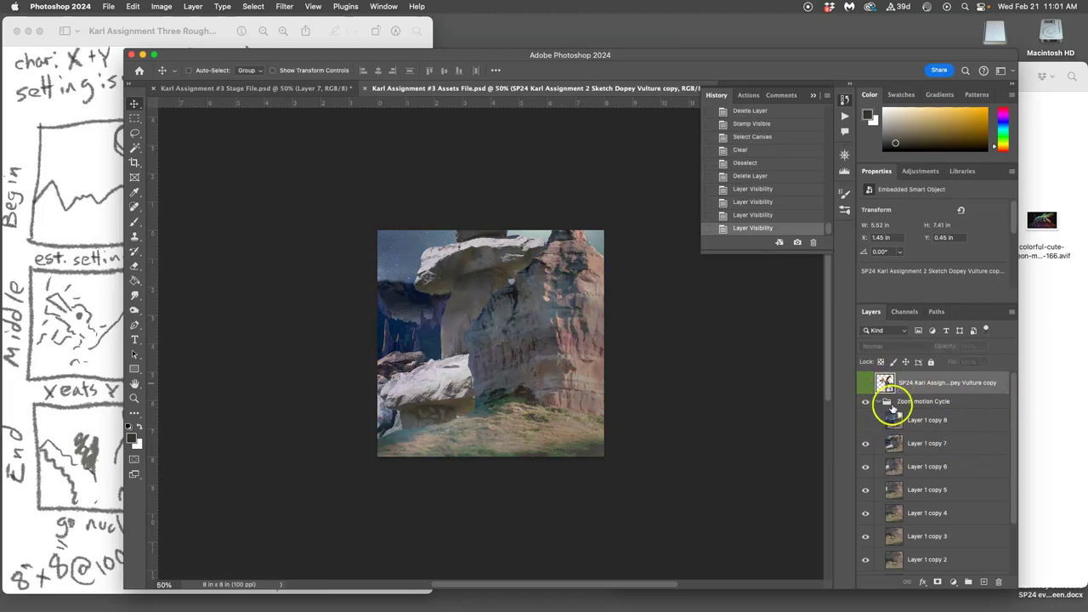
click(865, 383)
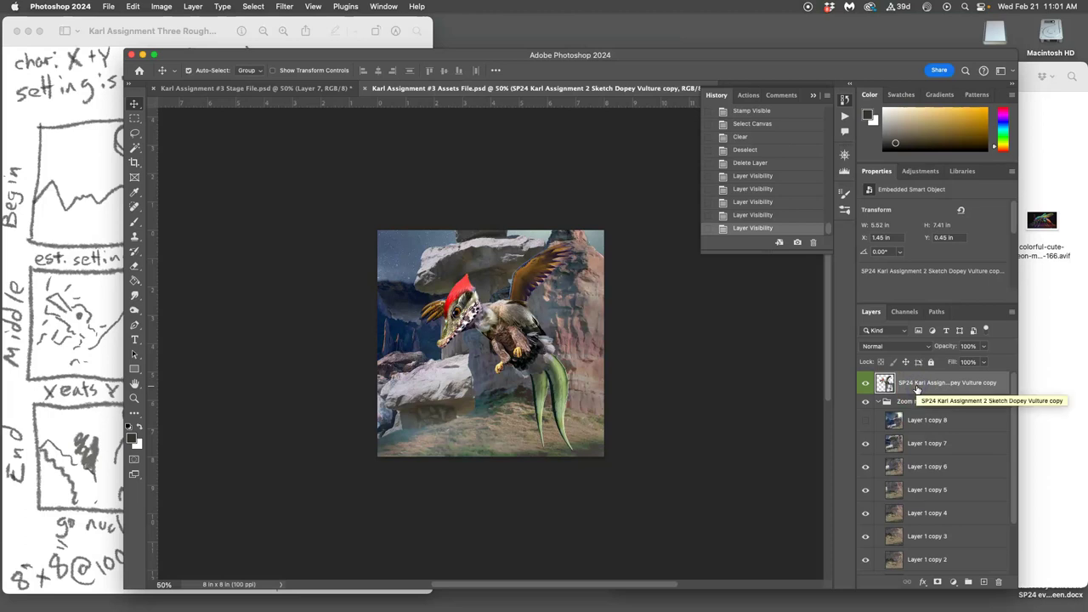
key(ctrl+j)
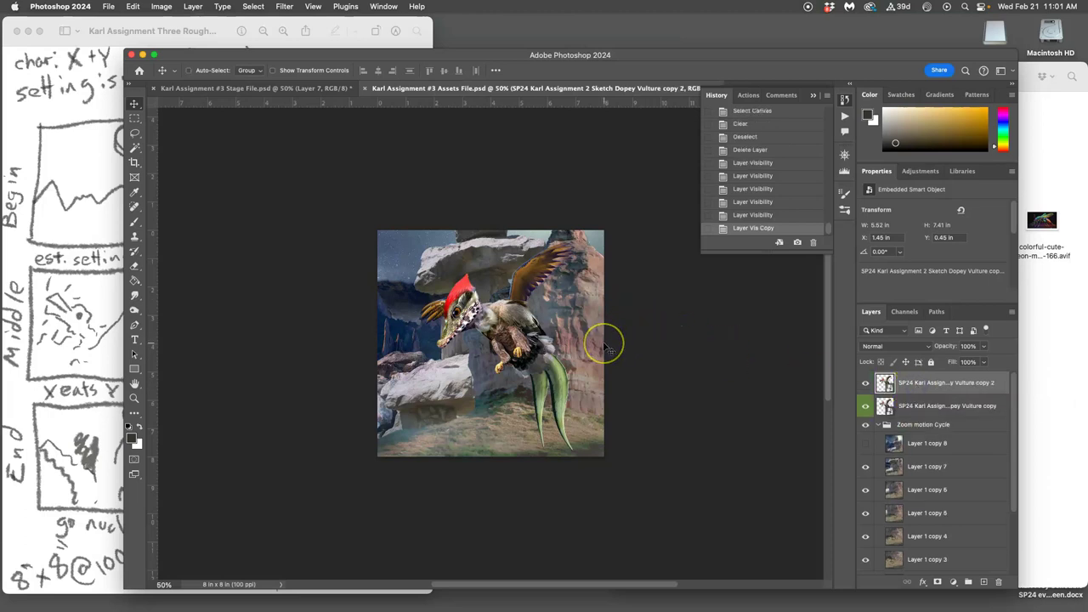
key(ctrl+t)
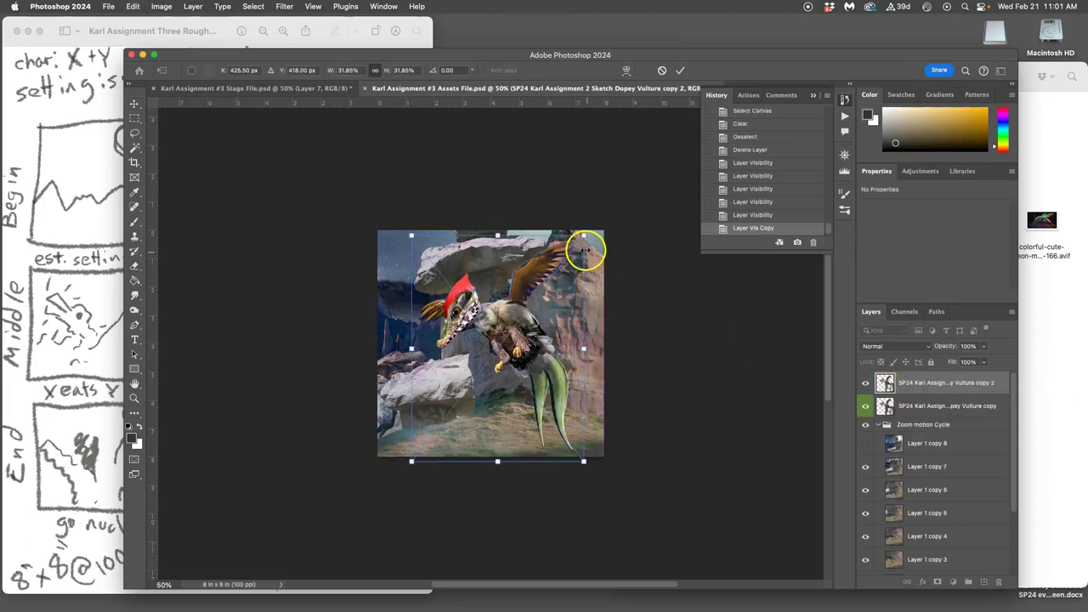
drag(586, 235, 548, 250)
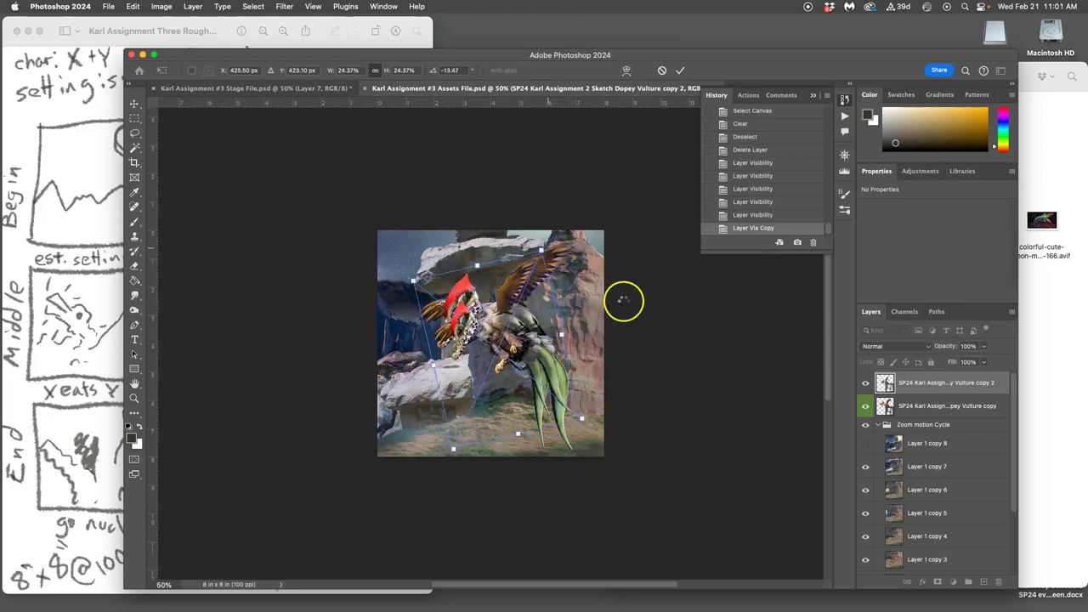
click(865, 383)
- Compare the two vulture layers, leaving only the tilted Vulture copy 2 visible
click(863, 383)
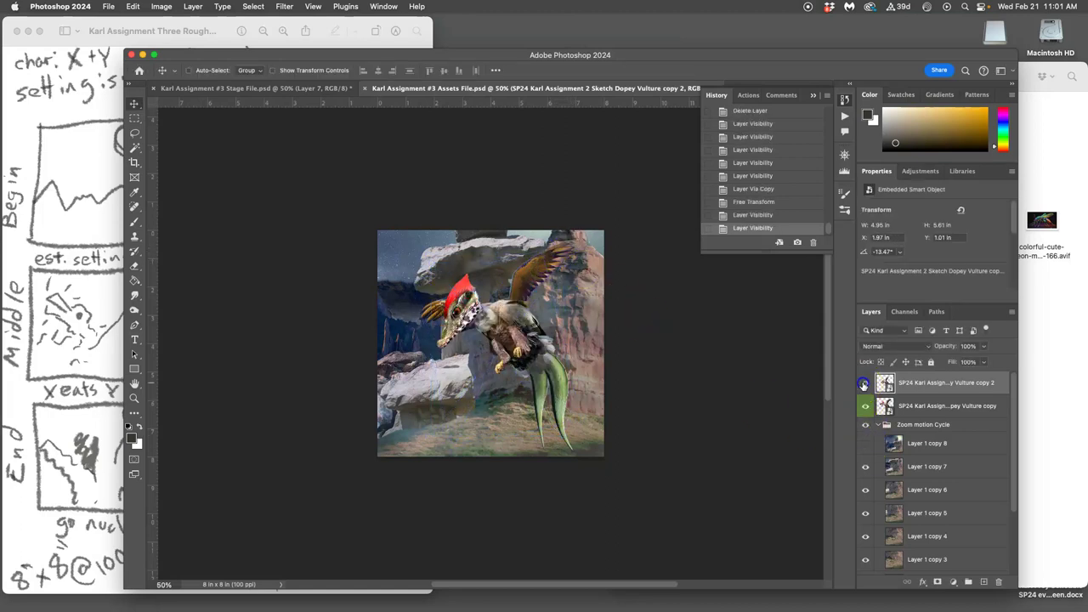
click(863, 384)
click(865, 406)
click(865, 406)
click(865, 383)
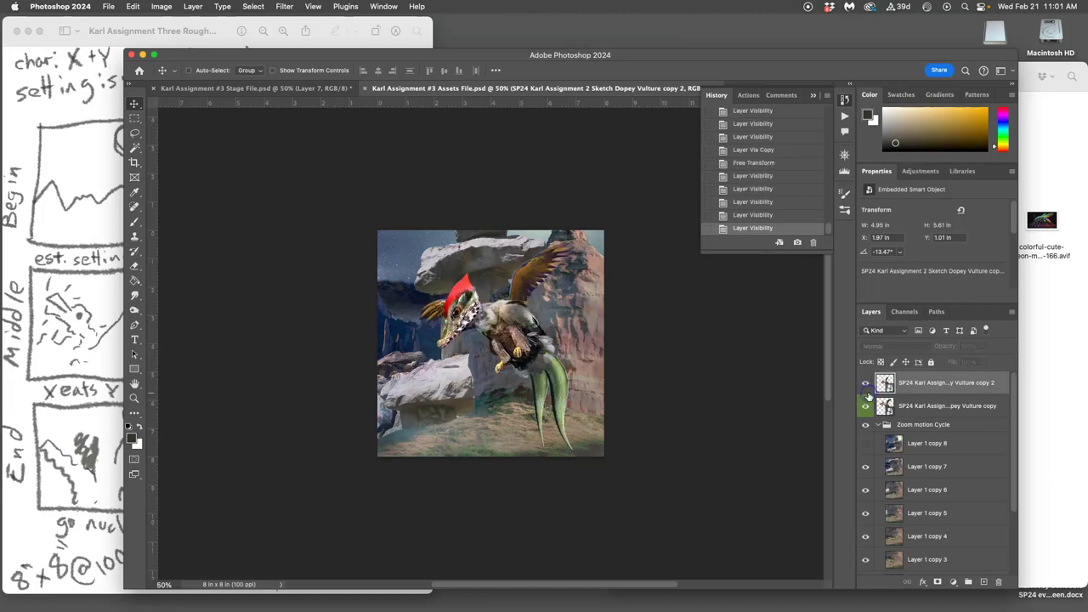
click(865, 383)
click(865, 406)
click(866, 406)
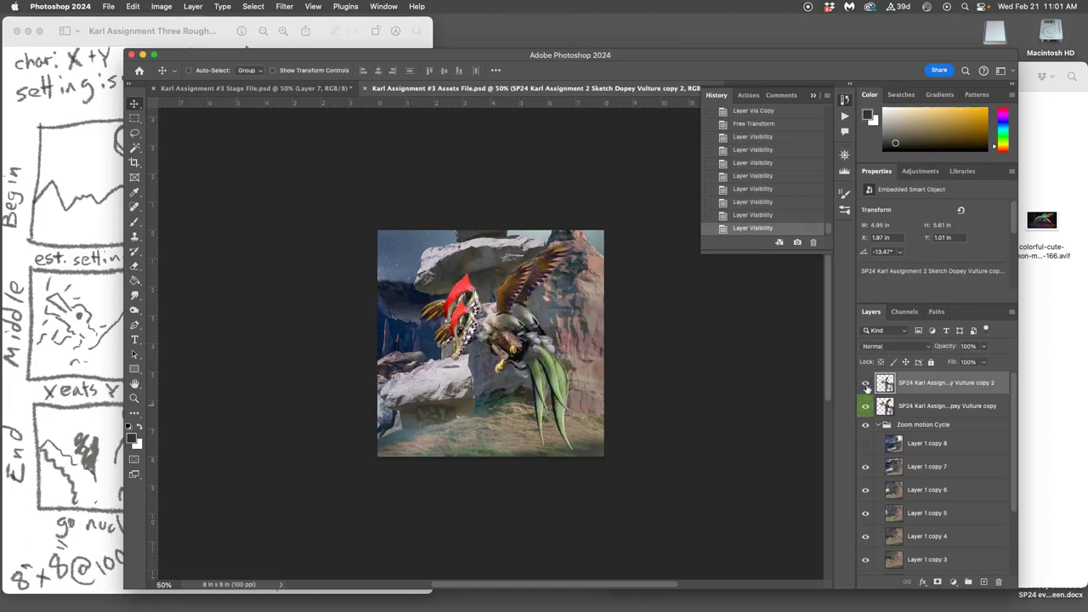
click(865, 383)
click(865, 383)
click(865, 405)
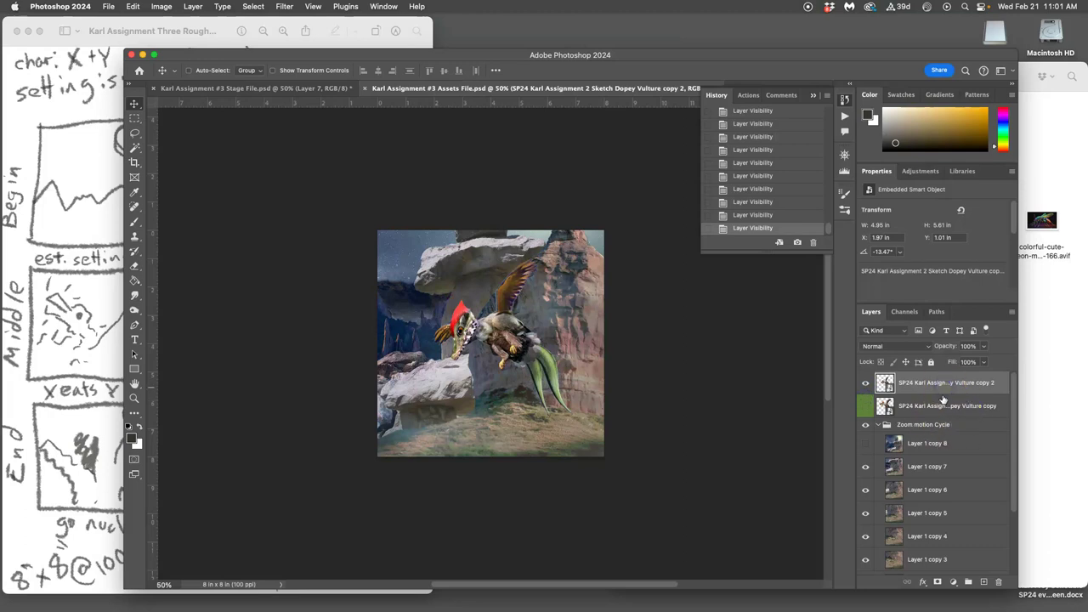
- Return to the Assets File and toggle Layer 1 copy 7 off and back on
drag(941, 407, 297, 87)
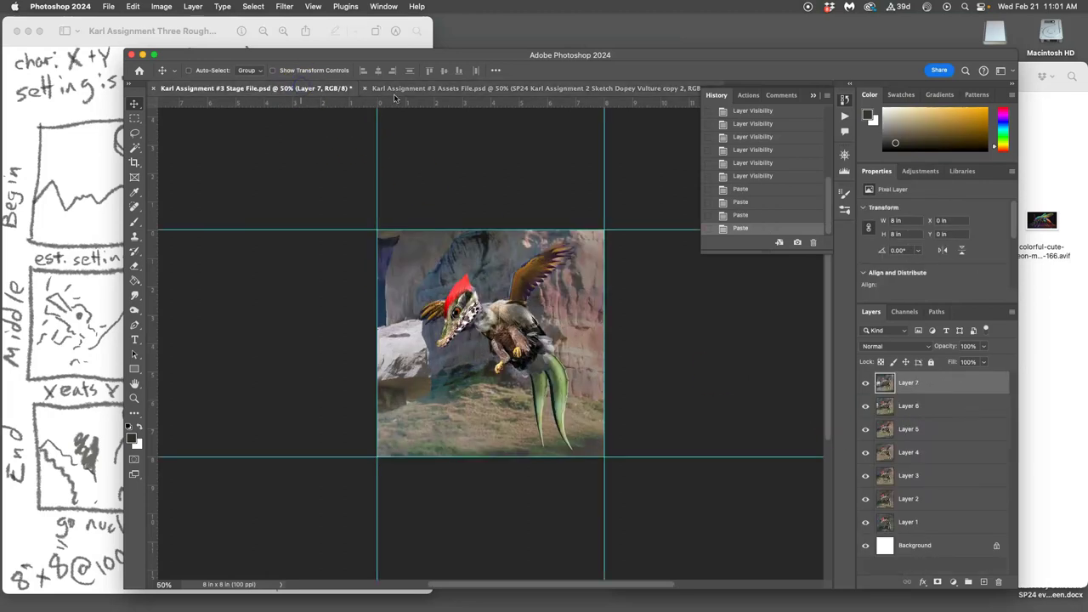
click(481, 92)
click(868, 465)
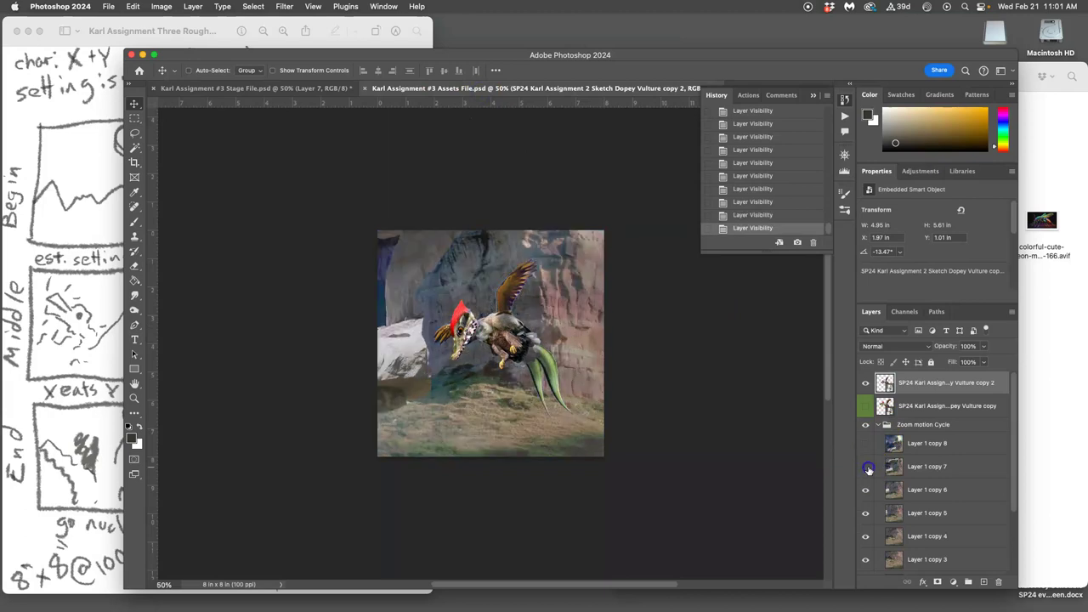
click(868, 468)
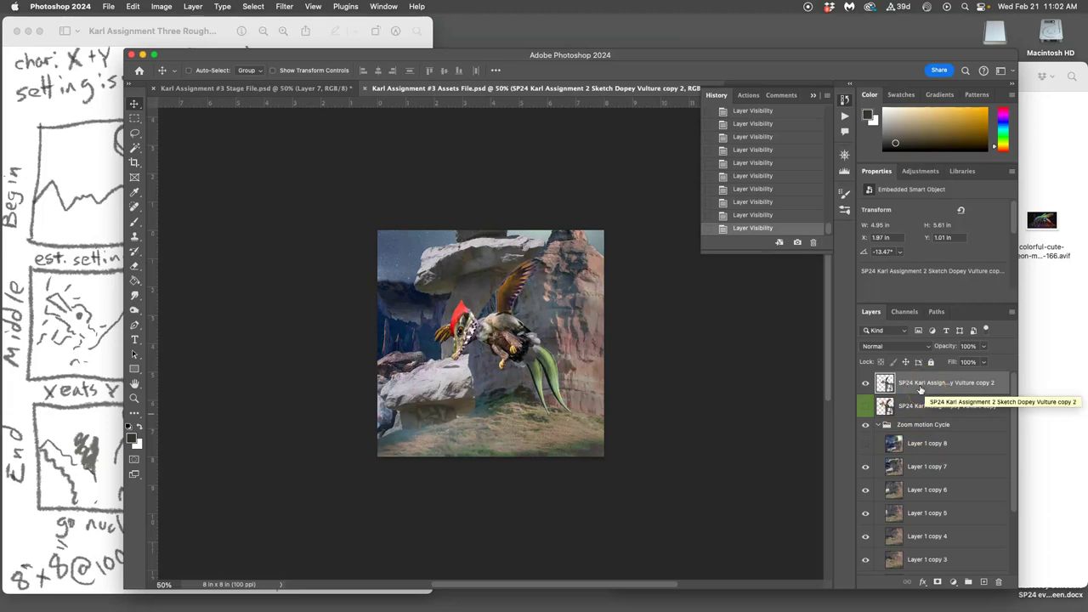
- Stamp all visible layers into a new Layer 2 with Layer > Merge Visible
click(193, 7)
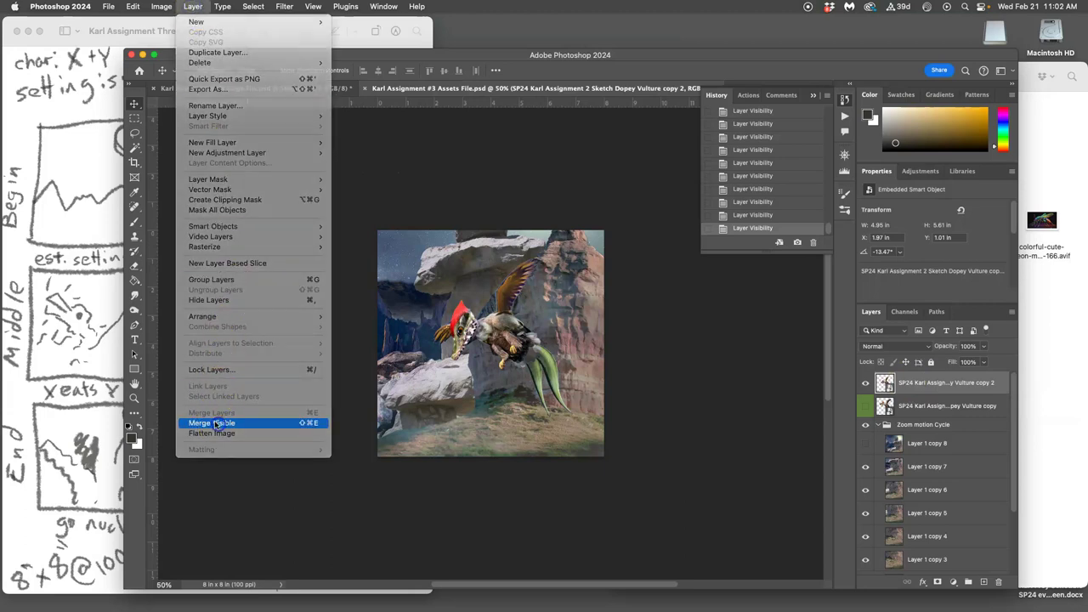
alt+click(218, 419)
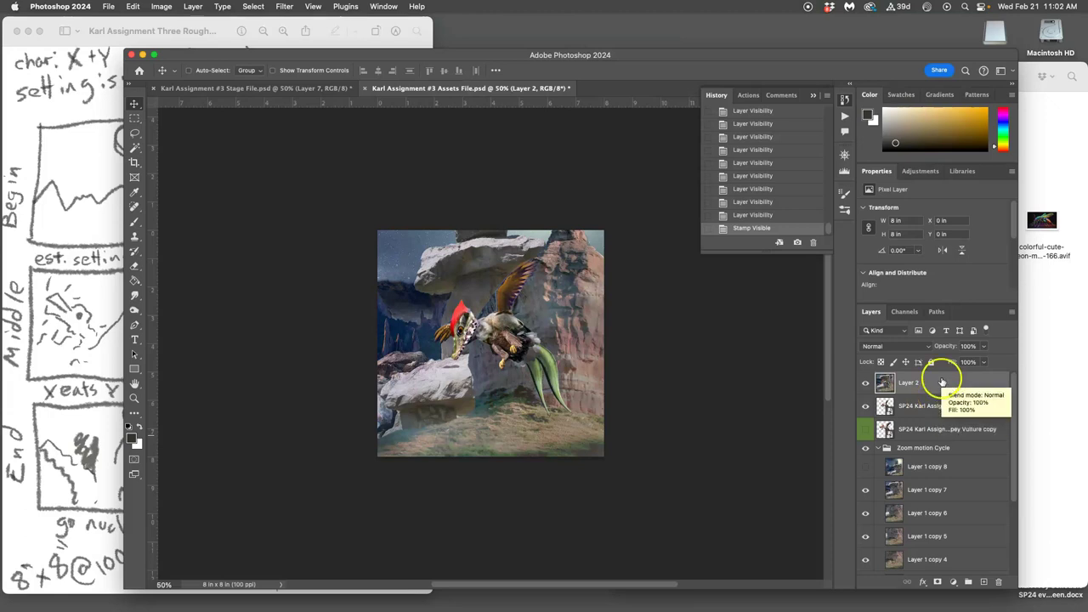
click(875, 383)
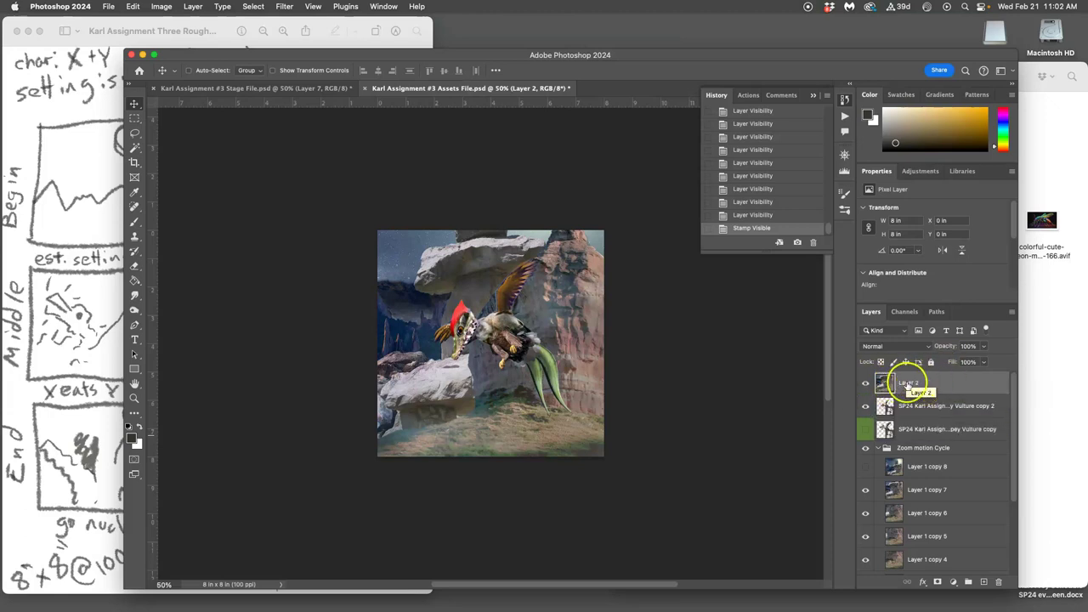
click(903, 457)
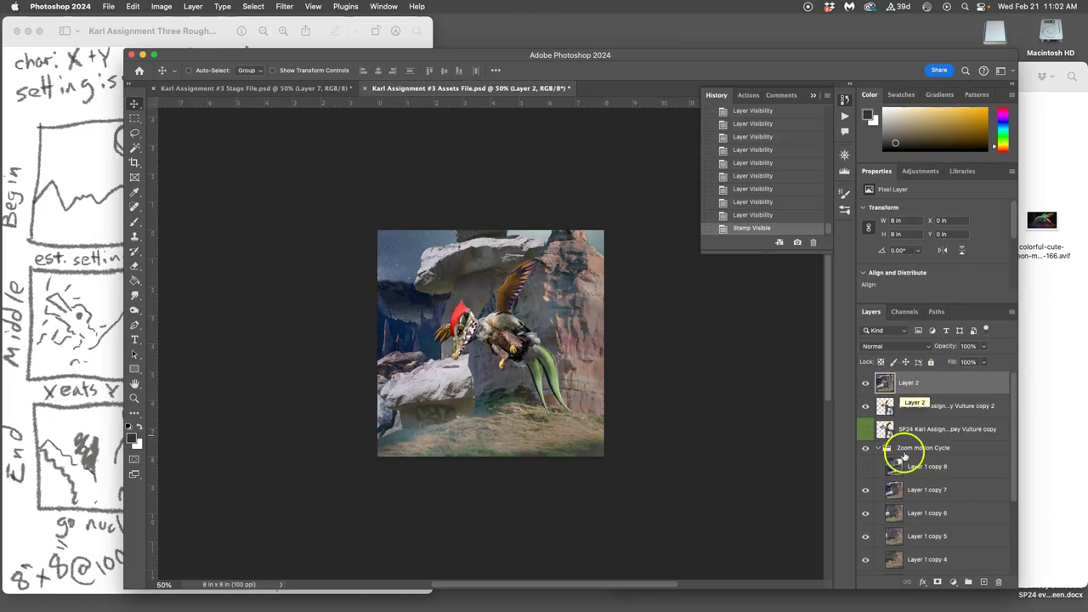
click(889, 385)
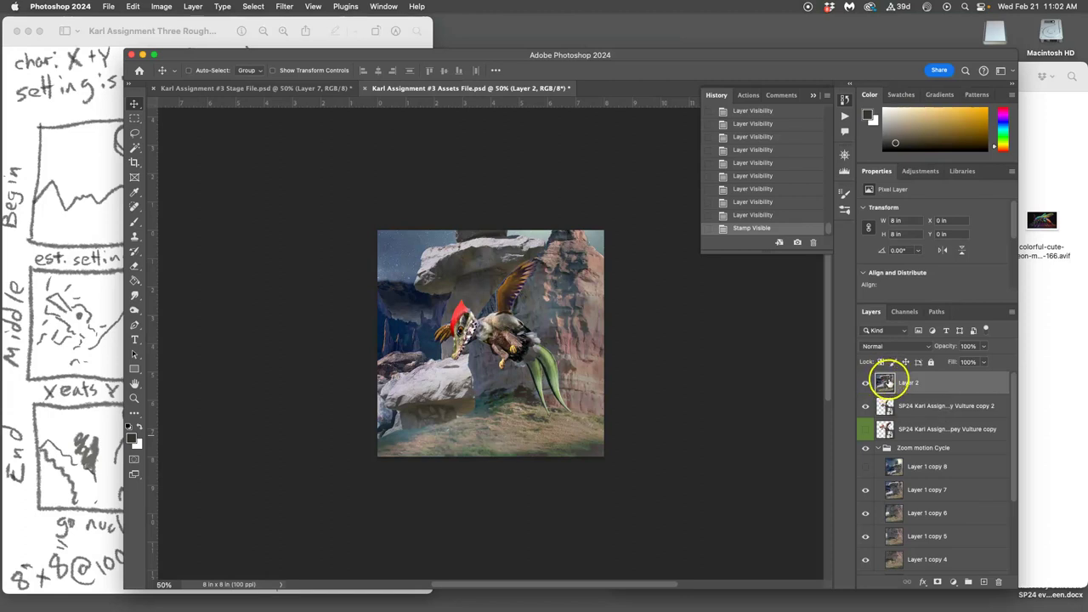
- Select the whole merged canvas, move Layer 1 up, and paste it into the Stage File as Layer 8
key(super+a)
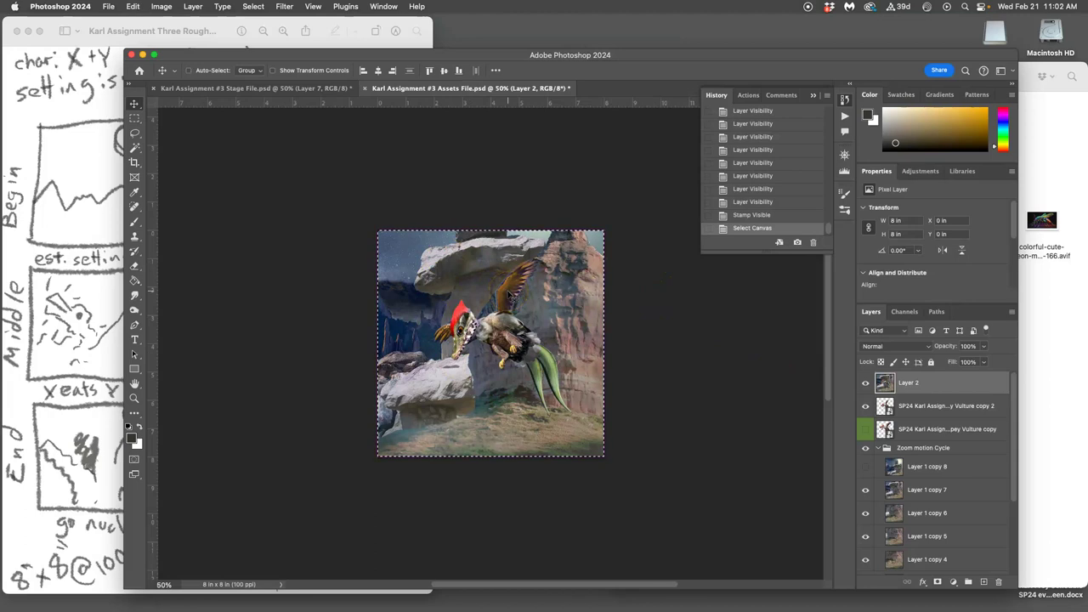
click(310, 88)
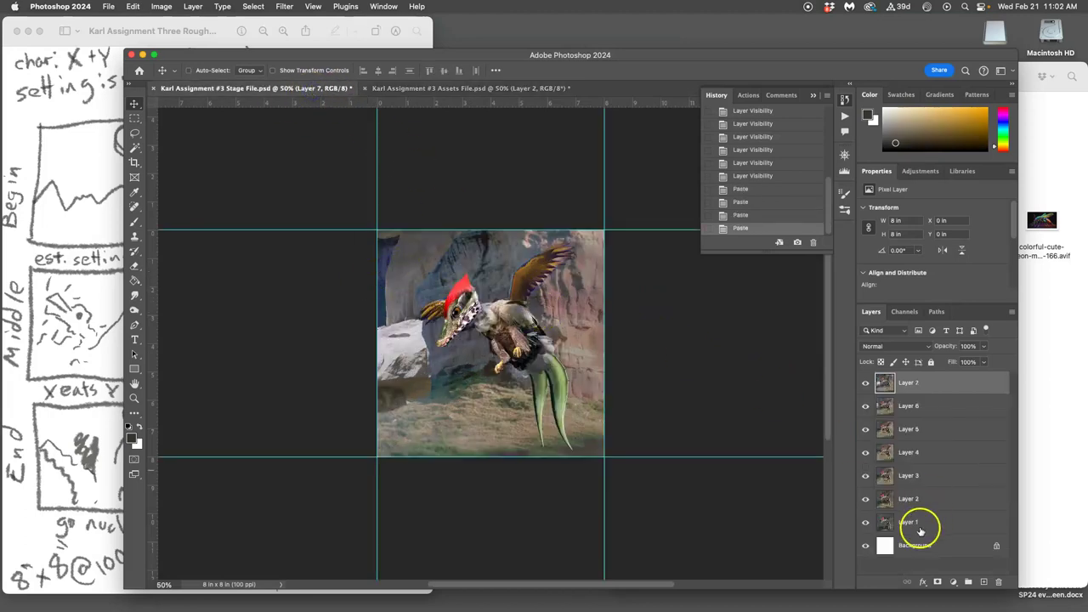
drag(916, 528, 886, 501)
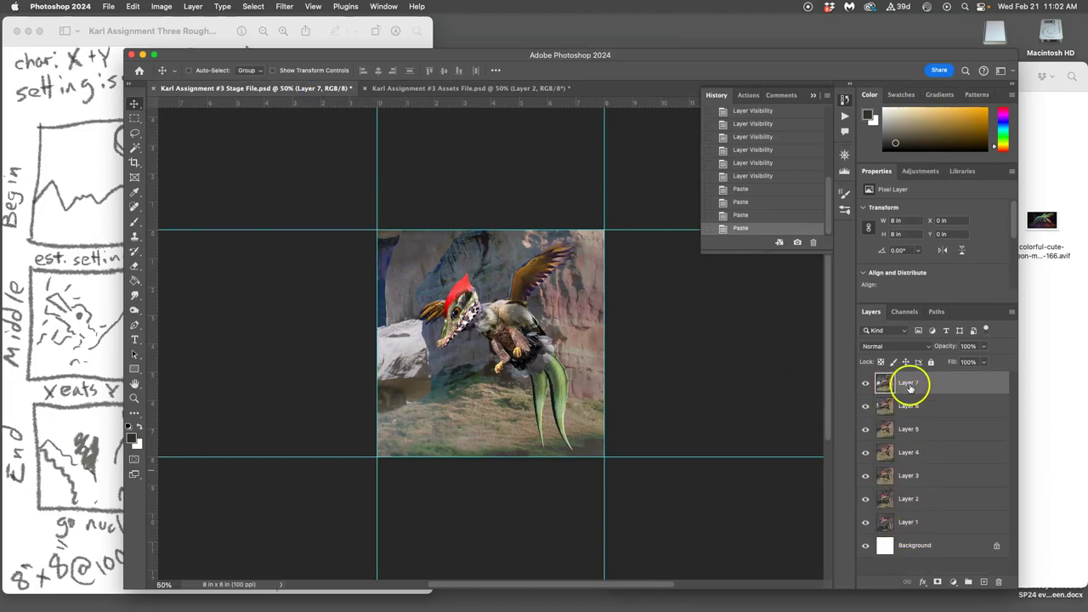
key(super+v)
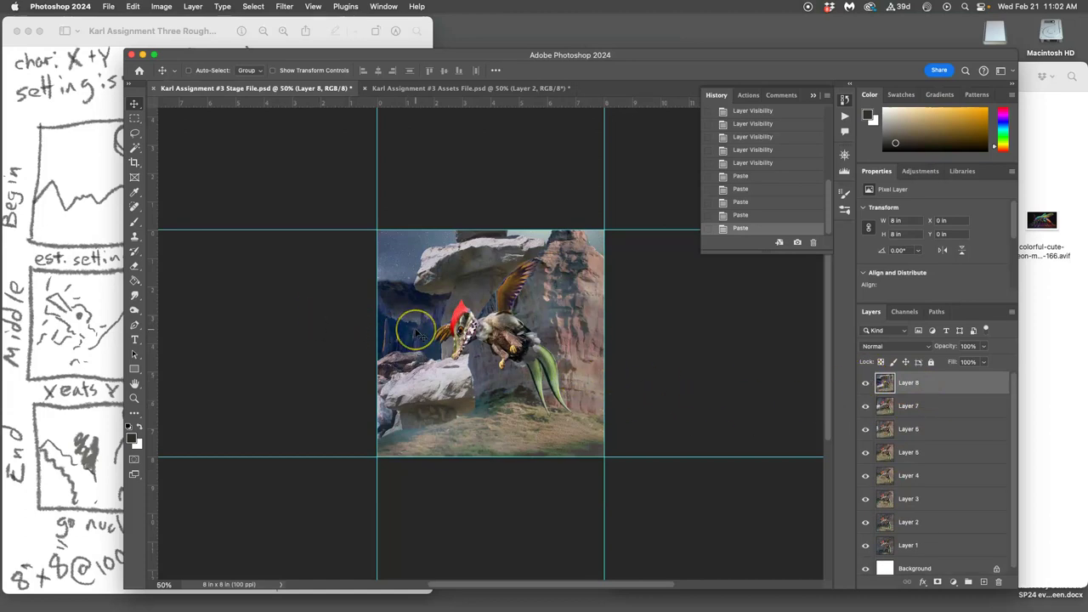
- In the Assets File, deselect, delete Layer 2, and duplicate the vulture layer
click(437, 88)
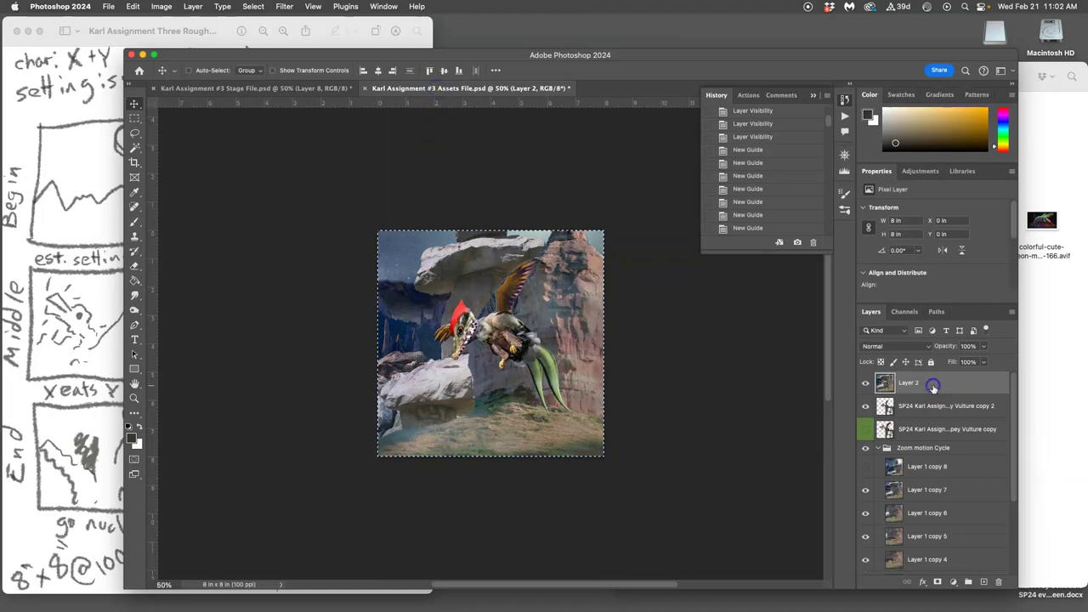
key(super+d)
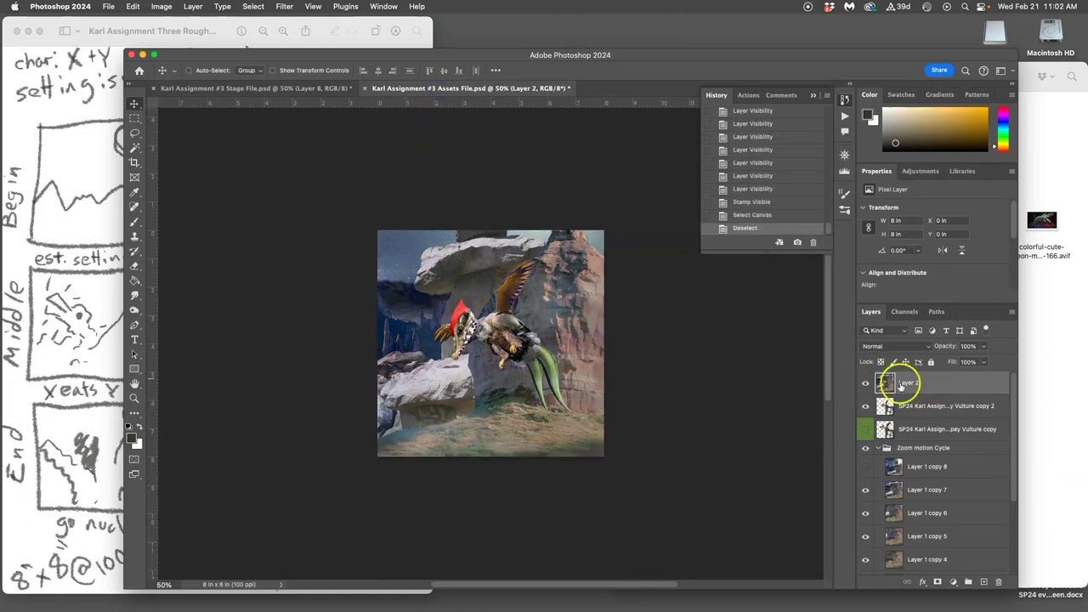
key(Delete)
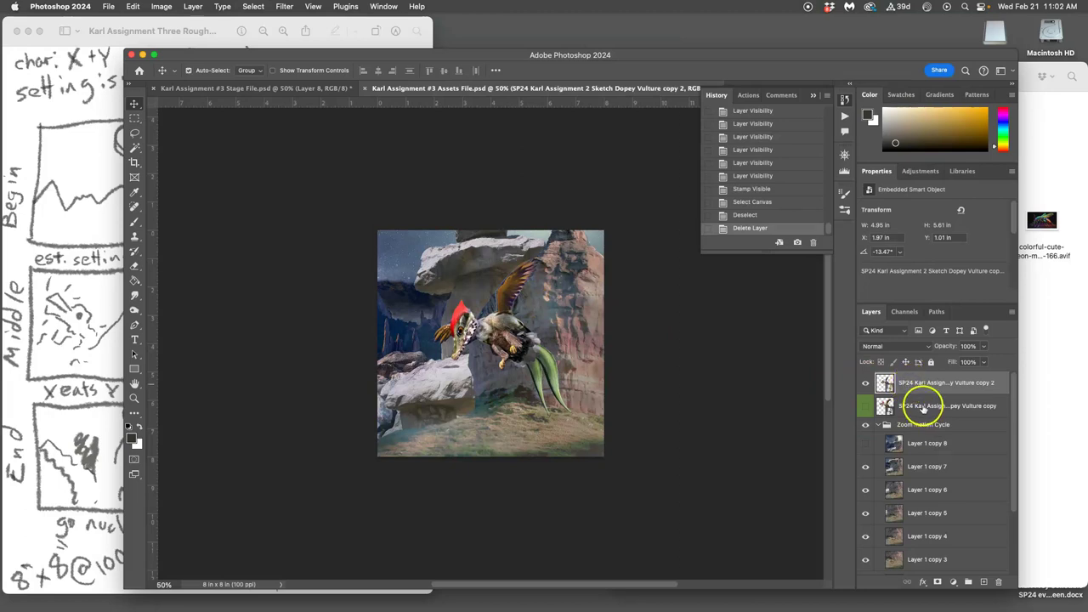
key(super+j)
- Scale Vulture copy 3 to 19.38%, rotate it −25.12°, and shift it down-left
click(865, 406)
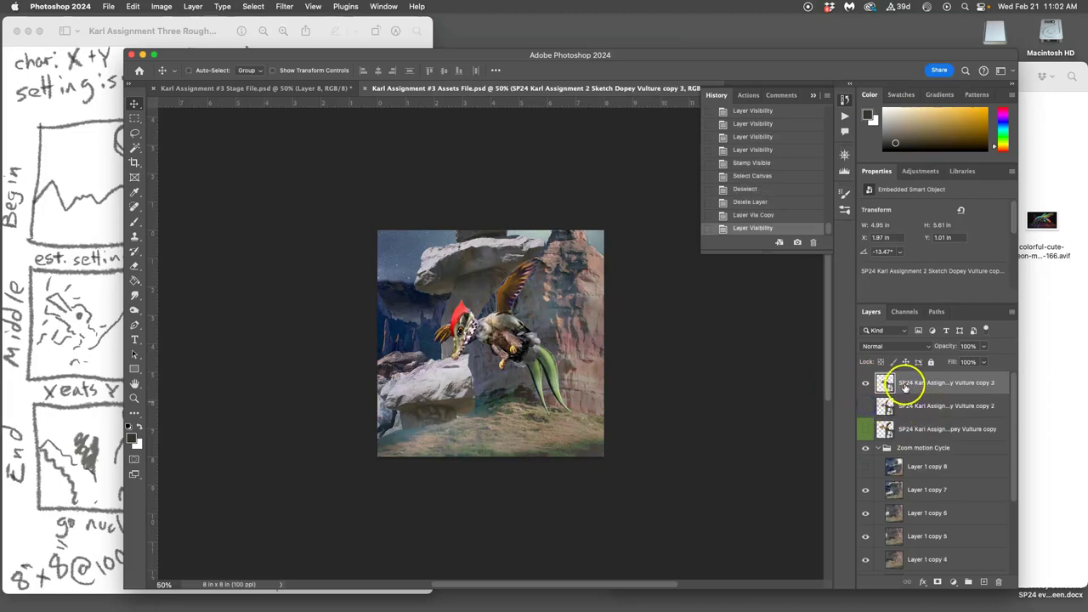
key(super+t)
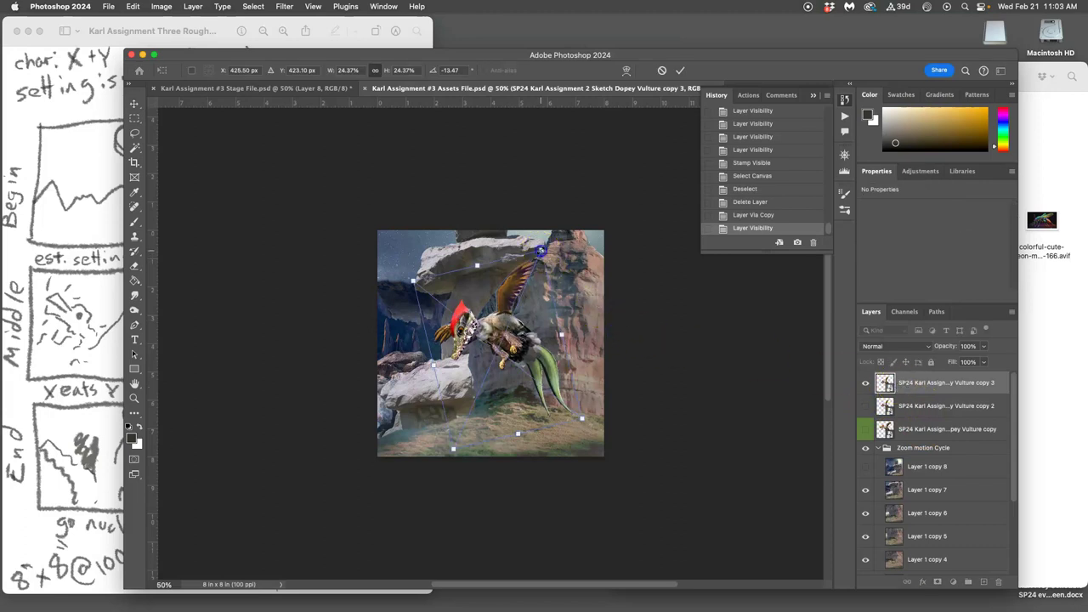
drag(541, 250, 522, 258)
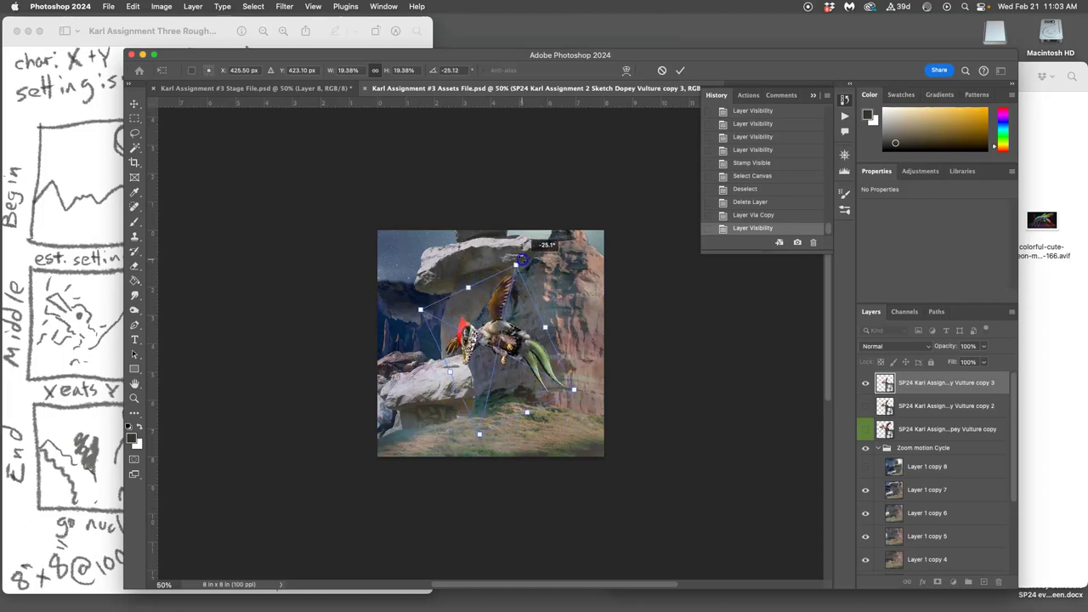
drag(502, 316, 485, 326)
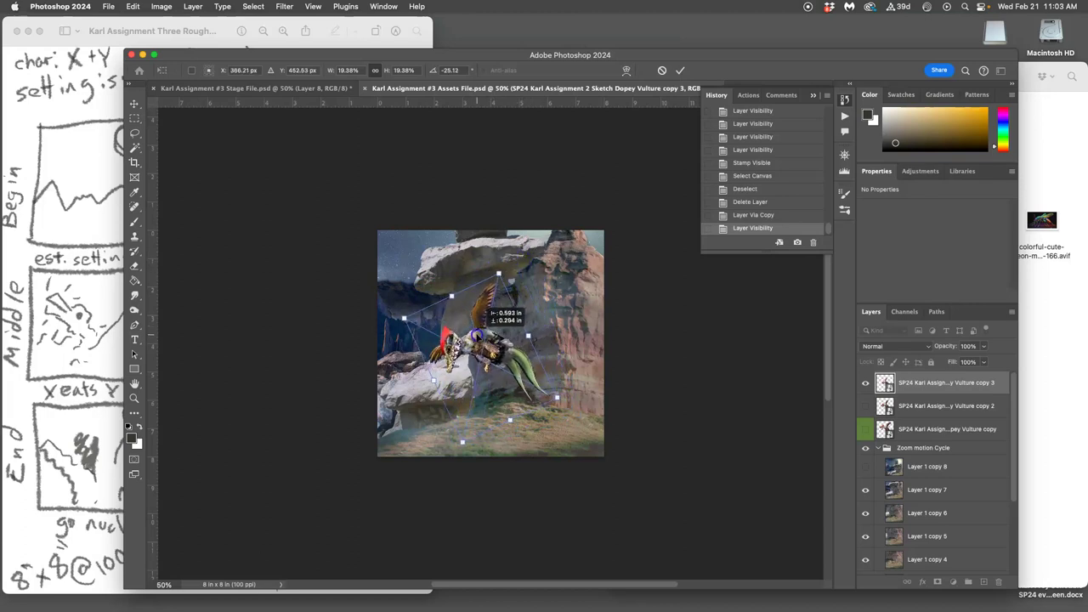
key(Return)
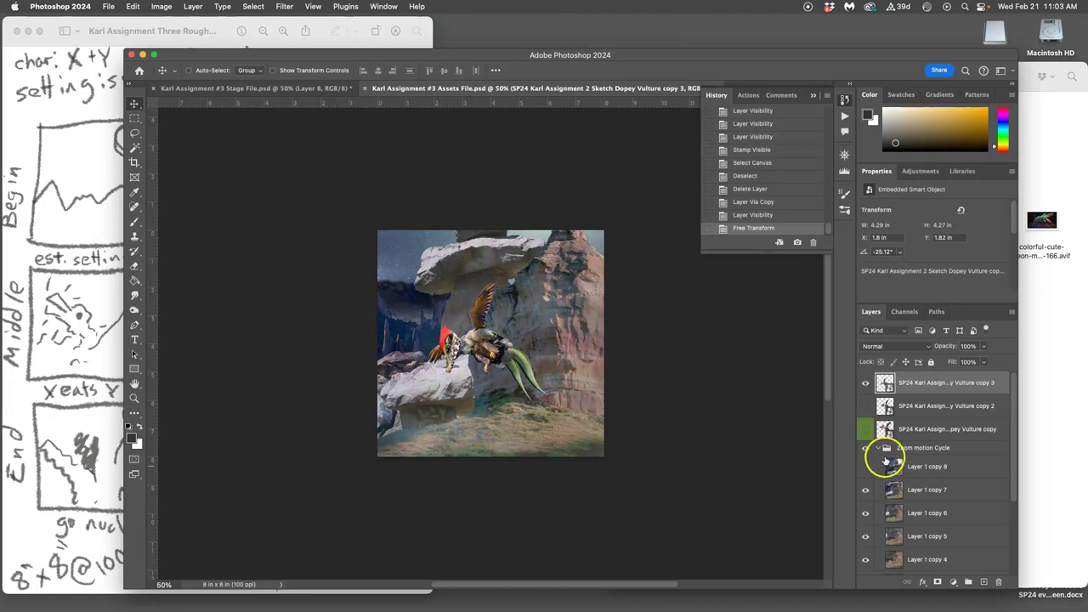
- Compare vulture copies, leaving one vulture over the moonlit Layer 1 copy 8 backdrop
click(863, 407)
click(866, 428)
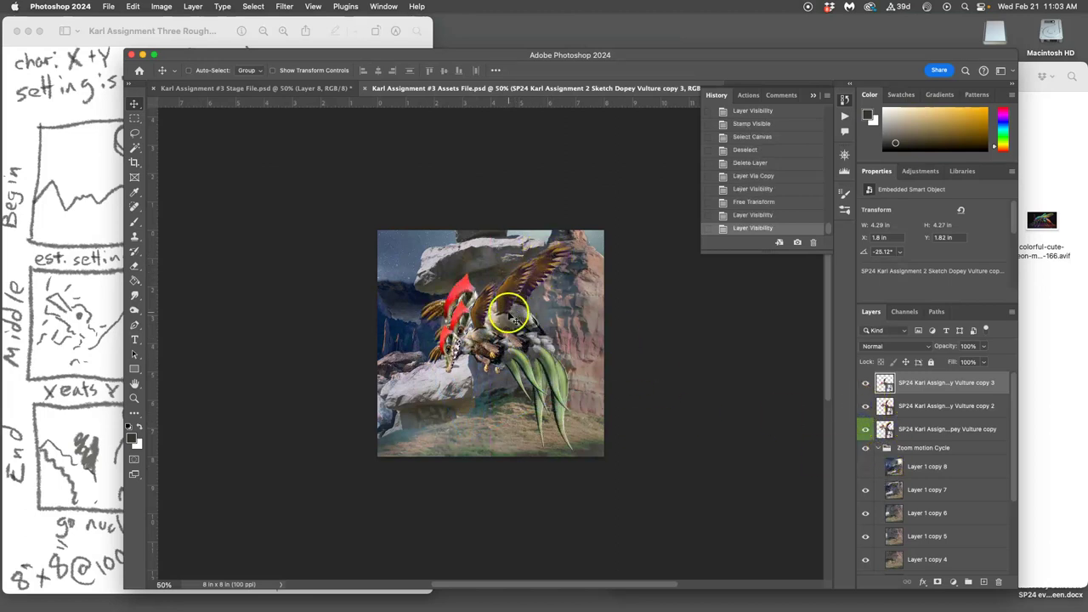
click(865, 405)
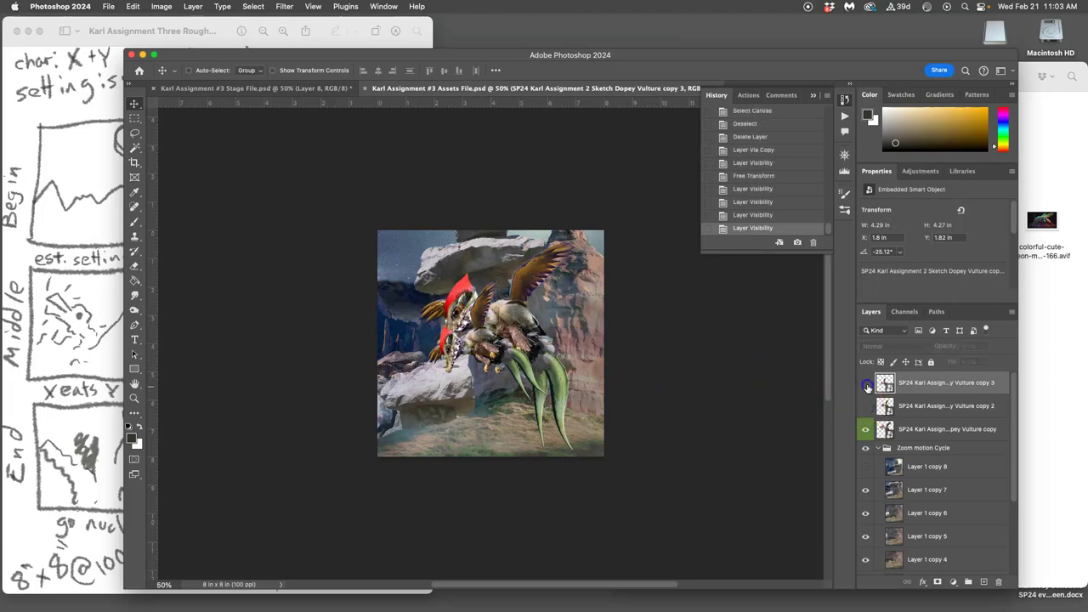
click(866, 382)
click(866, 429)
click(865, 428)
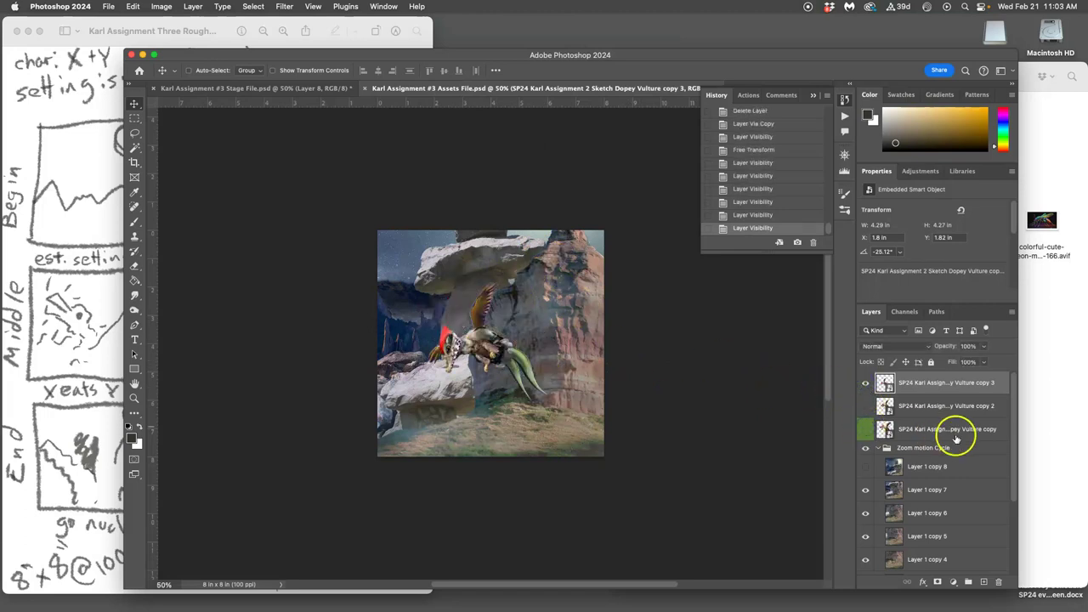
click(865, 466)
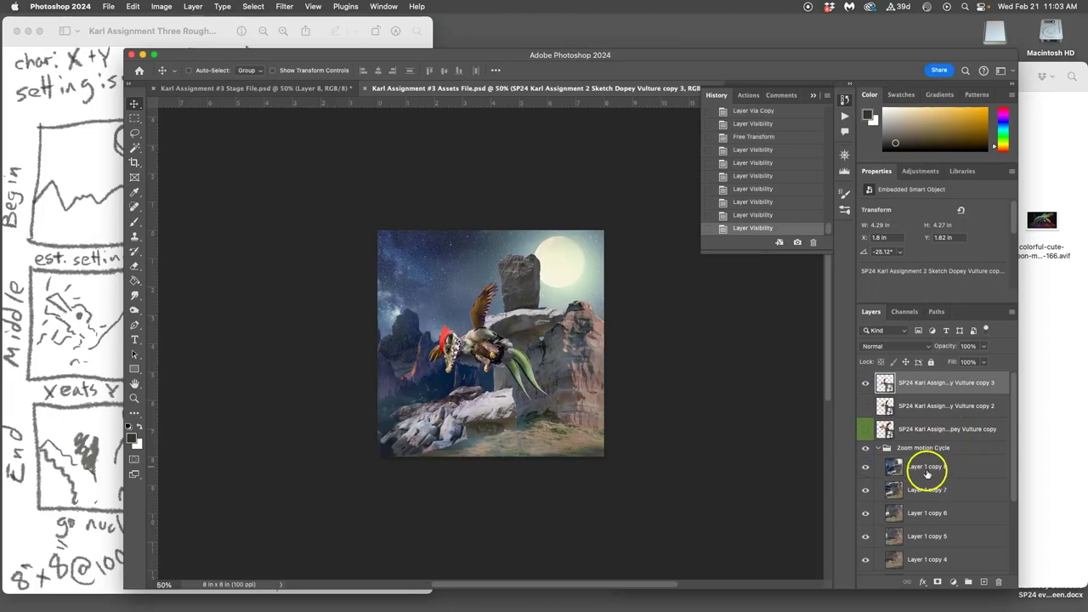
- Stamp the moonlit scene and vulture into one merged layer with Merge Visible
click(916, 384)
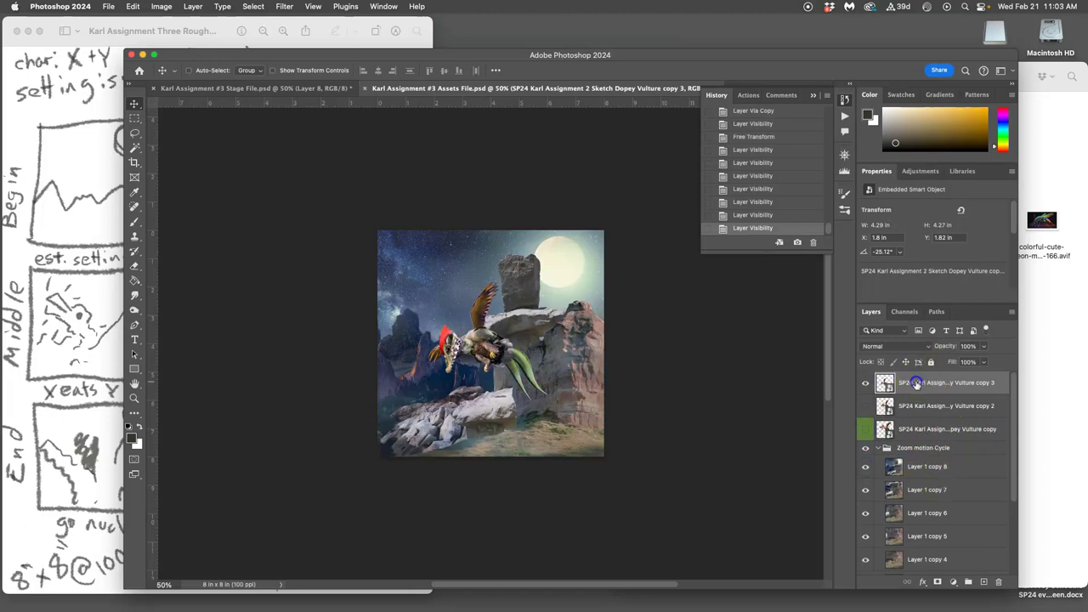
click(193, 8)
click(223, 424)
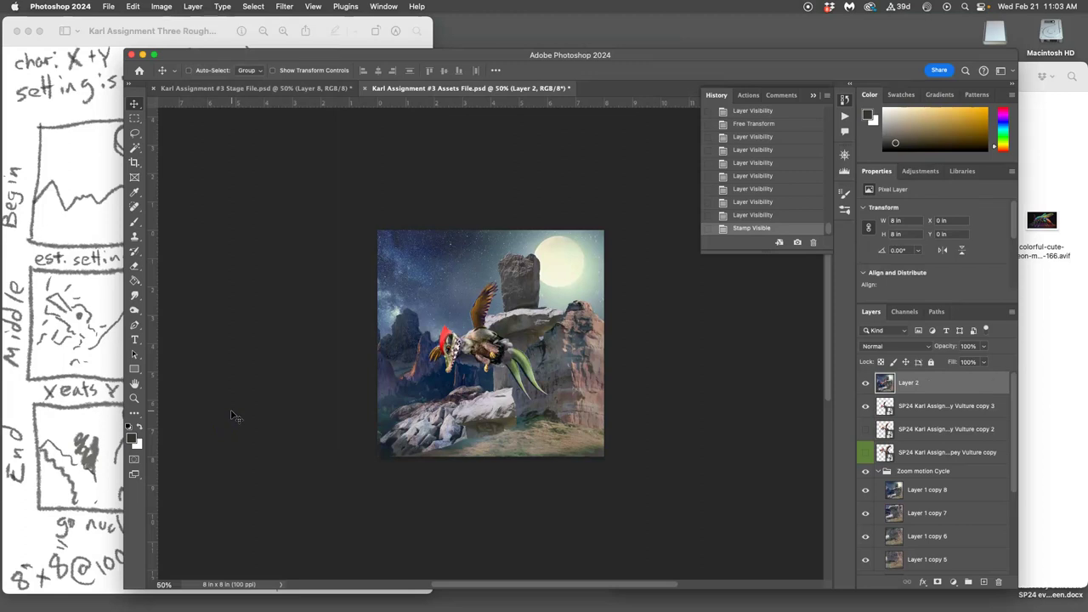
click(140, 70)
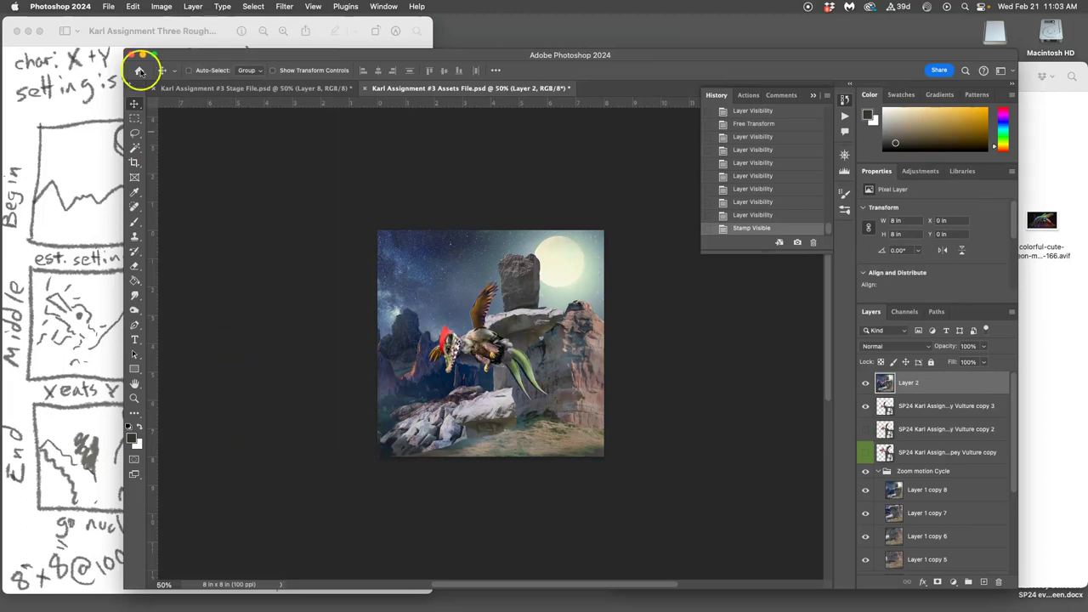
click(193, 7)
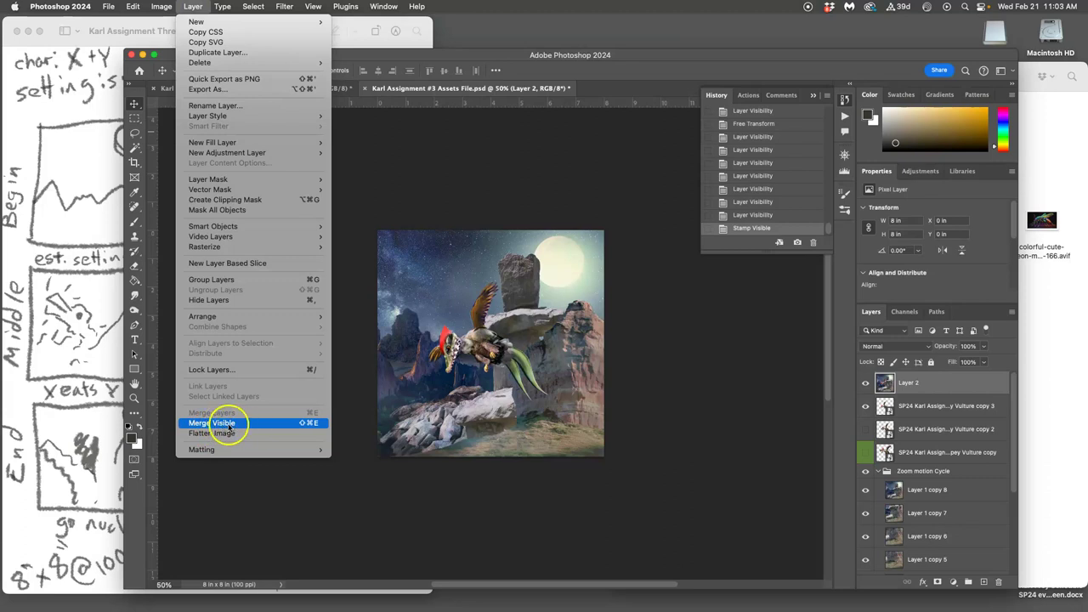
click(408, 179)
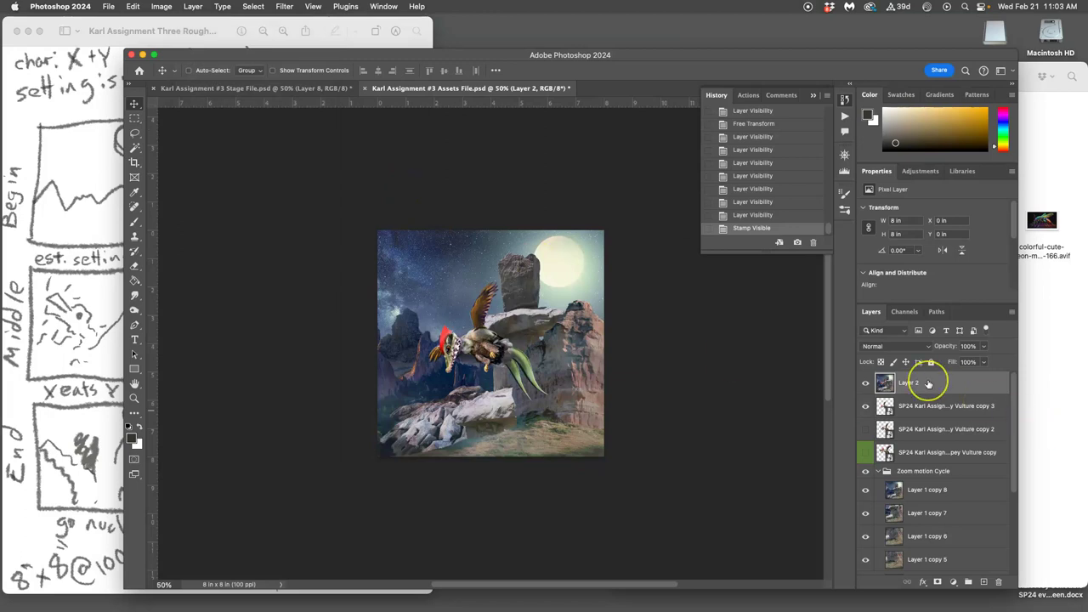
- Select the whole stamped canvas and paste it into the Stage File as Layer 9
key(super+a)
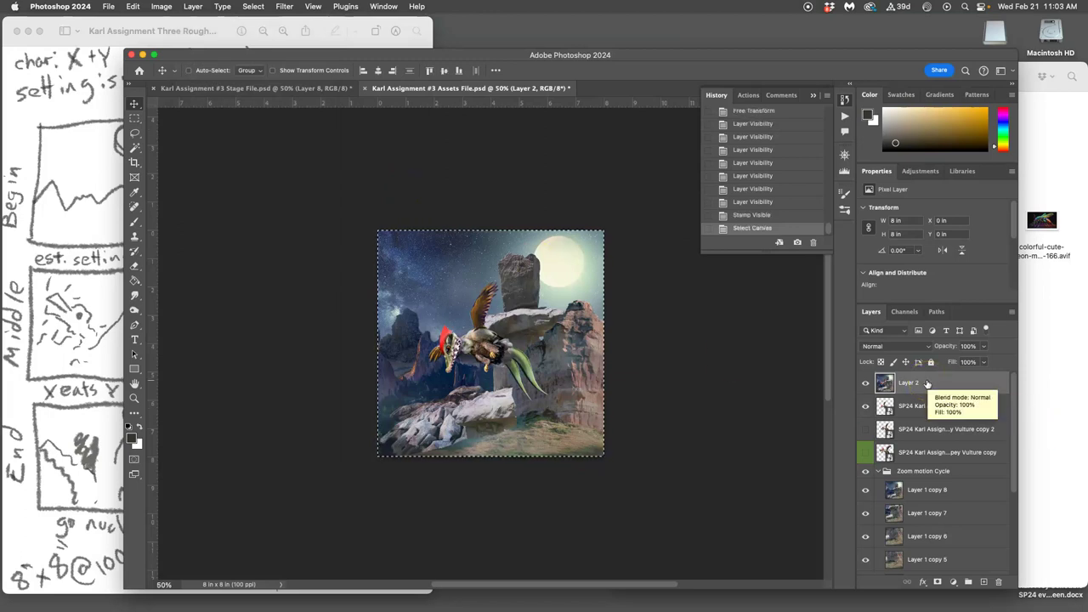
click(312, 88)
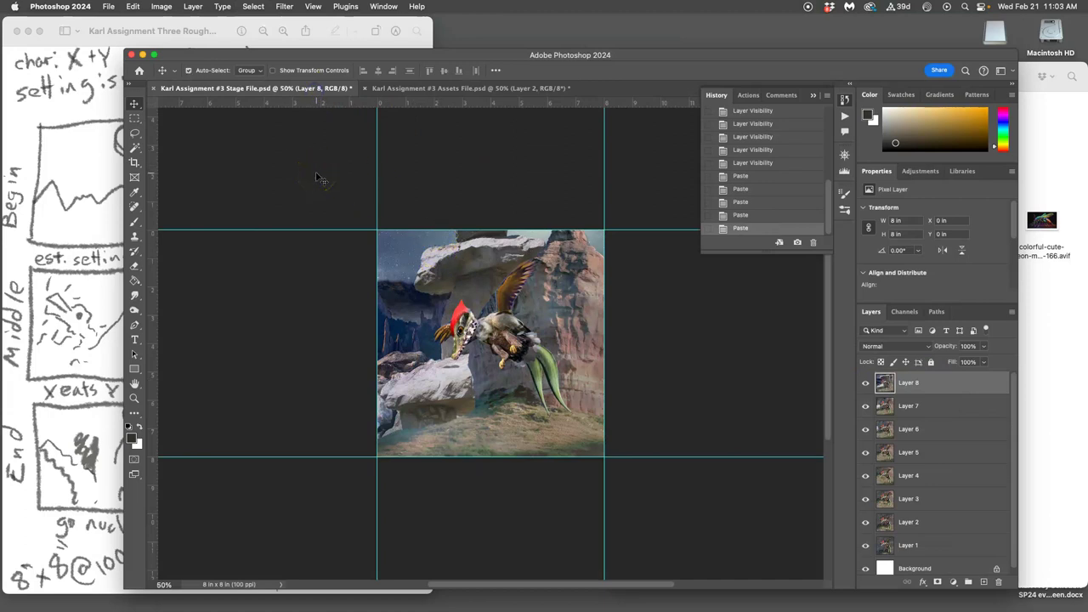
key(super+v)
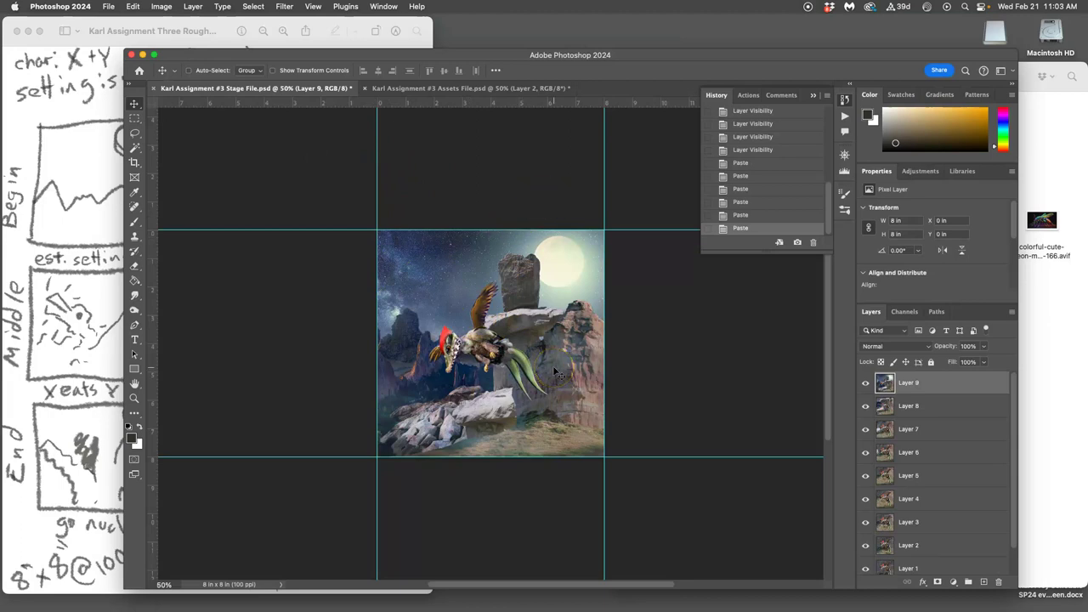
- In the Assets File, deselect, delete the temporary stamped Layer 2, and save the file
click(472, 90)
key(super+a)
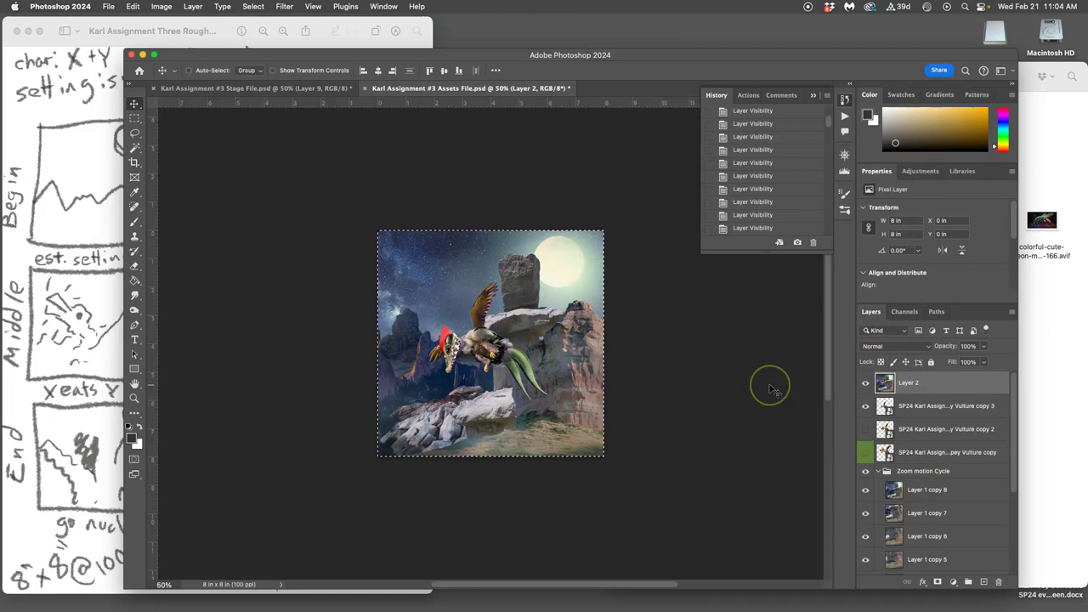
key(ctrl+d)
key(Delete)
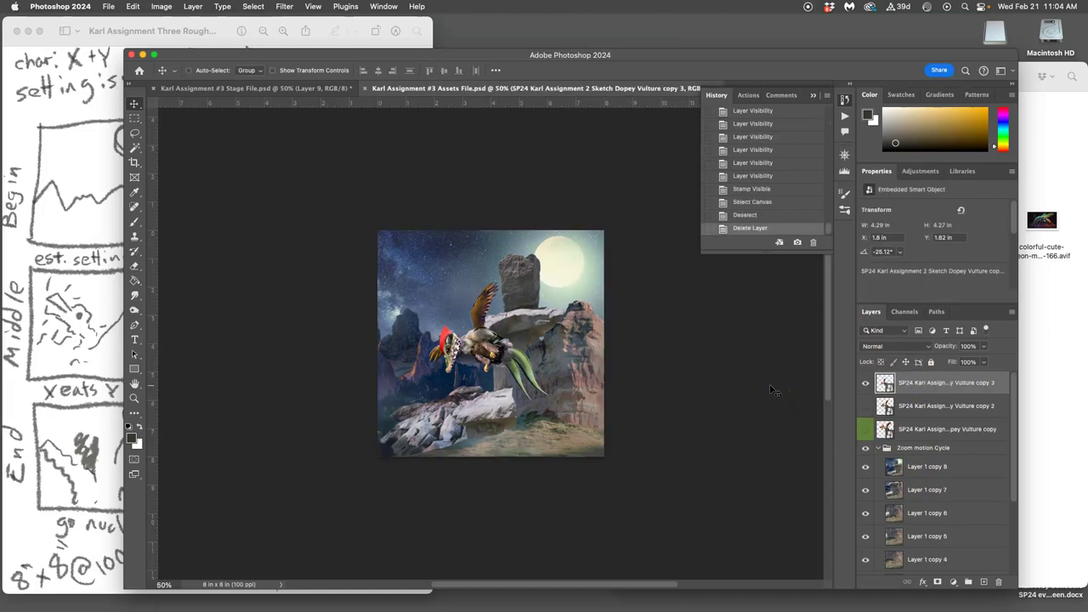
drag(883, 404, 711, 389)
key(cmd+s)
- In the Stage File, hide Layers 9 through 1, leaving only the white background
click(311, 90)
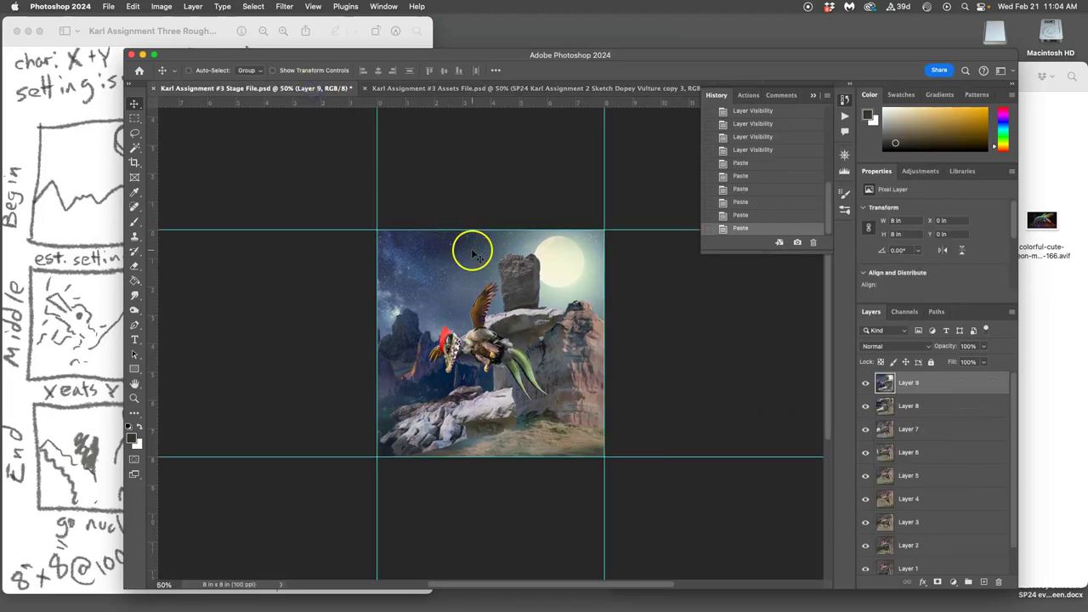
scroll(910, 442, down, 1)
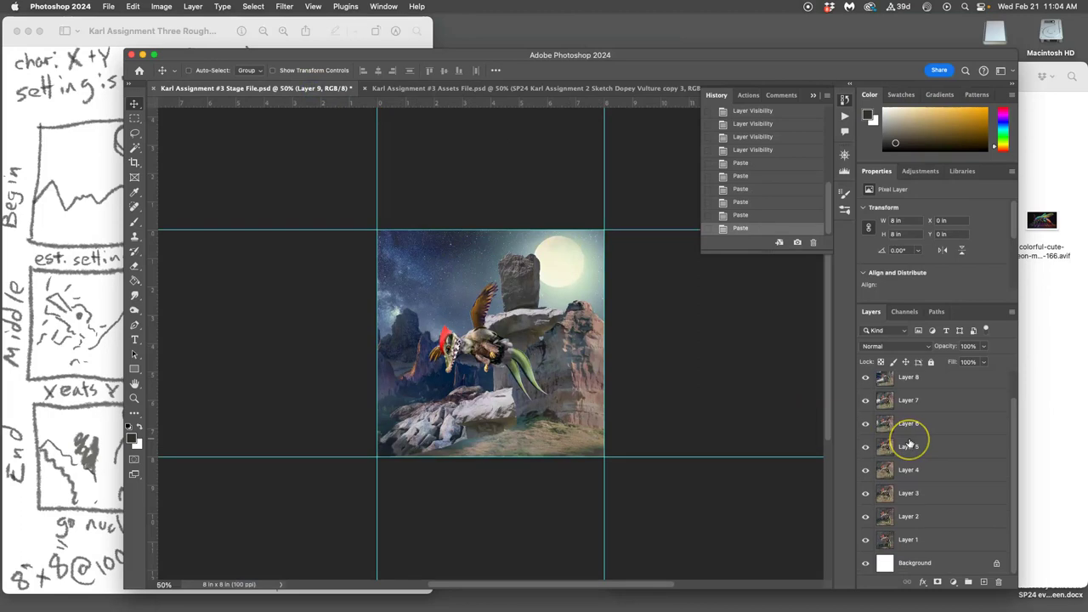
scroll(910, 442, up, 1)
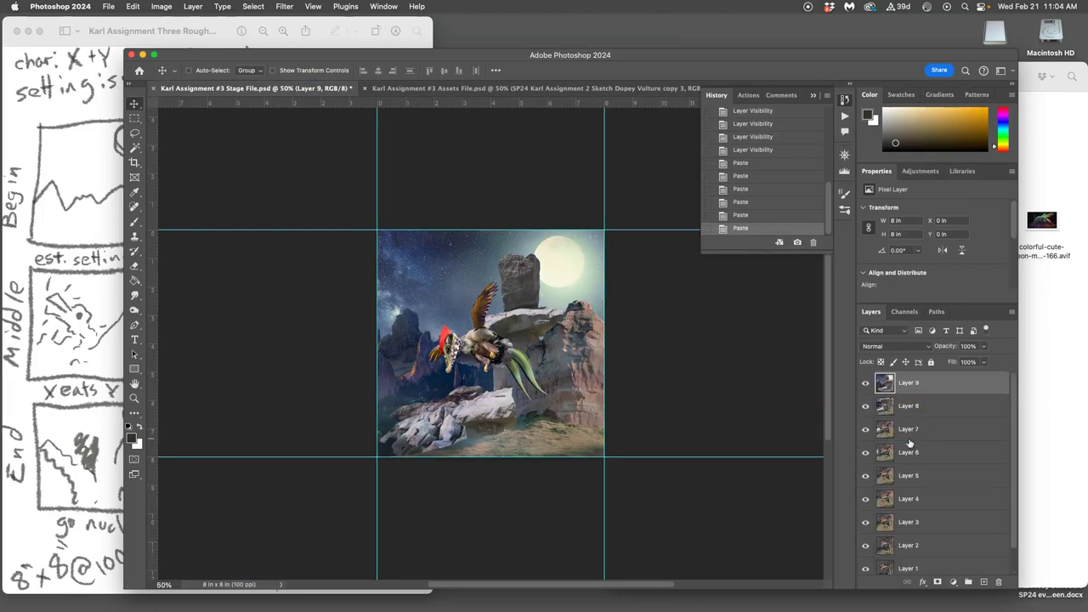
click(865, 383)
click(865, 406)
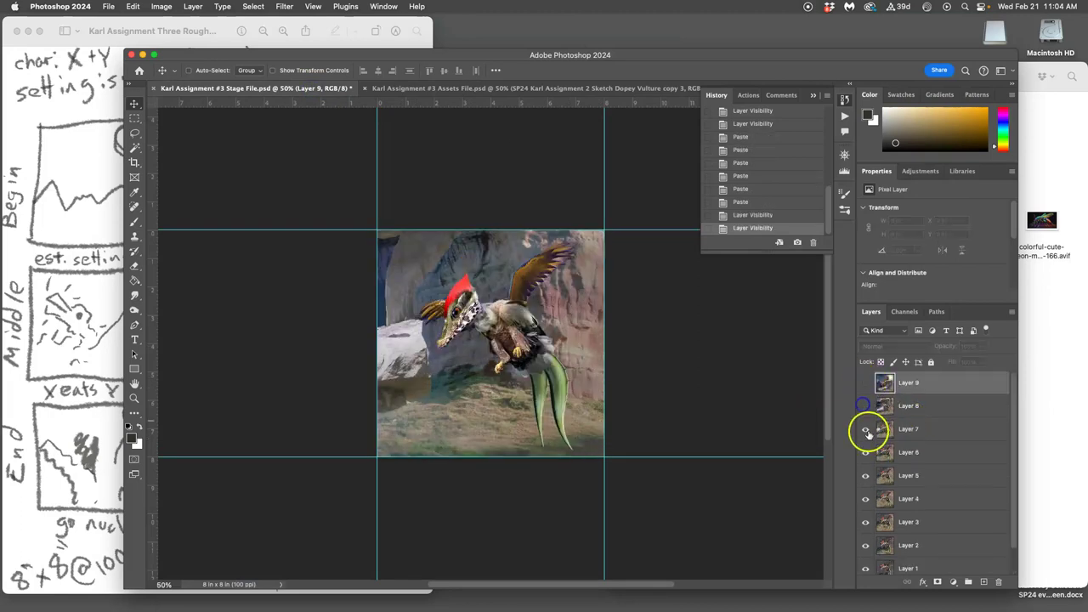
click(866, 429)
click(865, 453)
click(865, 476)
click(866, 499)
click(866, 522)
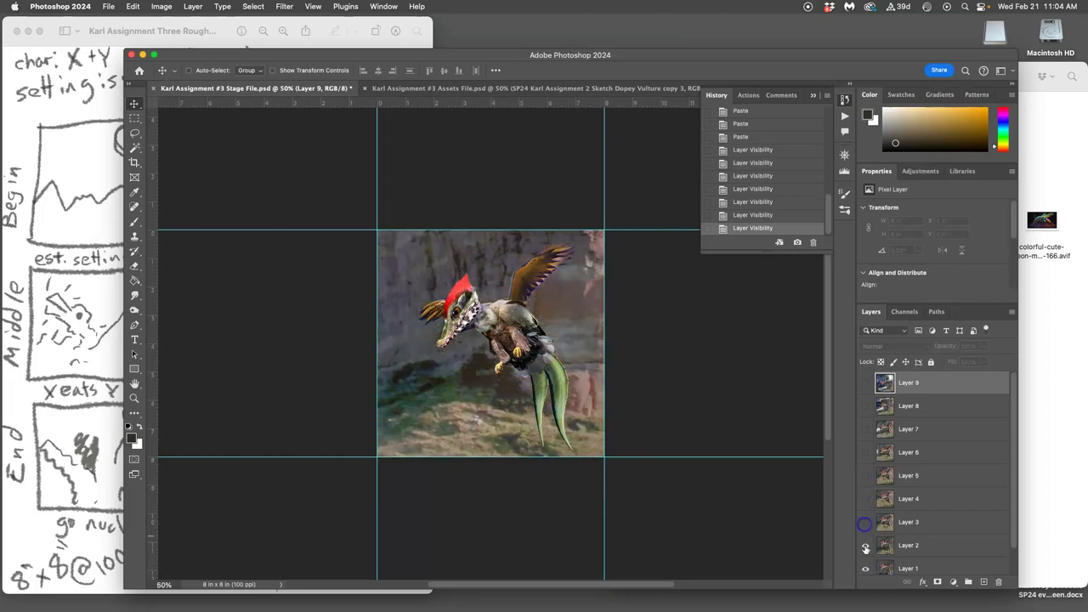
click(865, 545)
click(865, 569)
- Turn Layers 1 through 9 back on so the moonlit vulture frame shows on top
scroll(910, 476, down, 1)
click(865, 541)
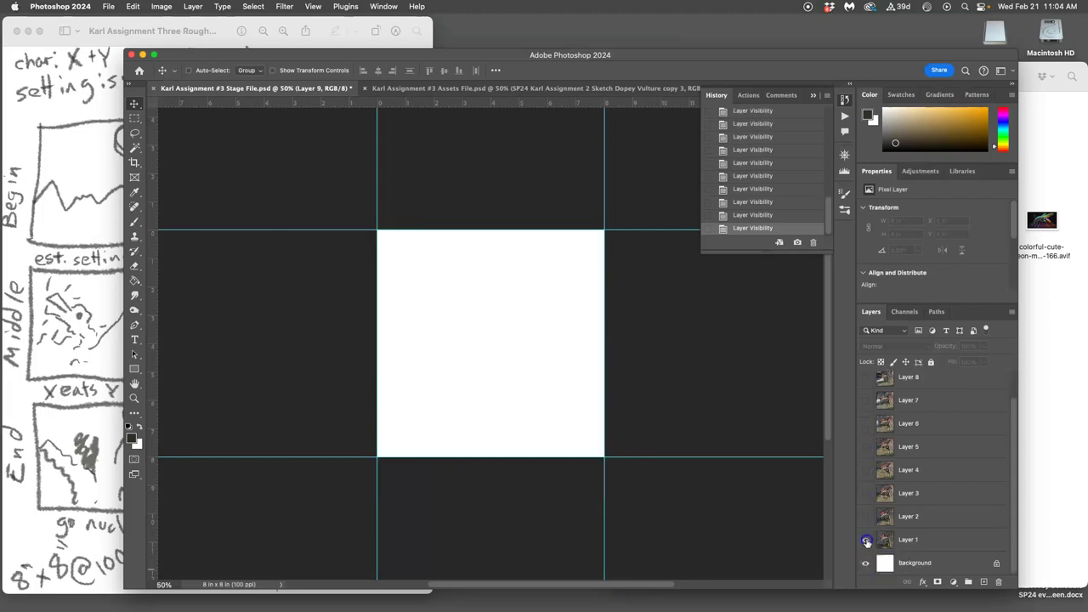
click(865, 516)
click(865, 493)
click(865, 470)
click(865, 446)
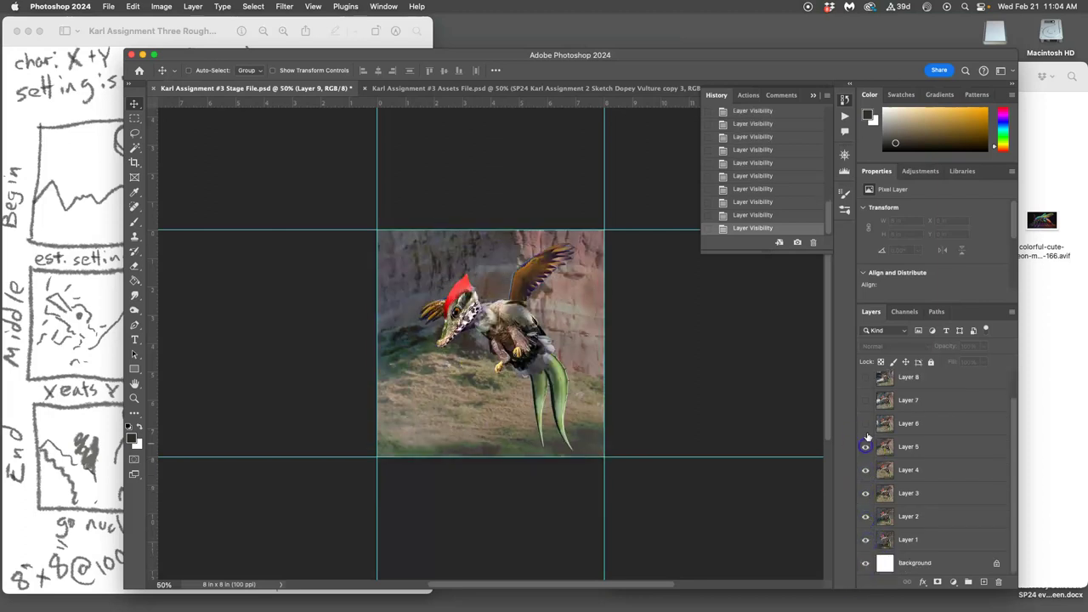
click(865, 423)
click(865, 400)
click(865, 377)
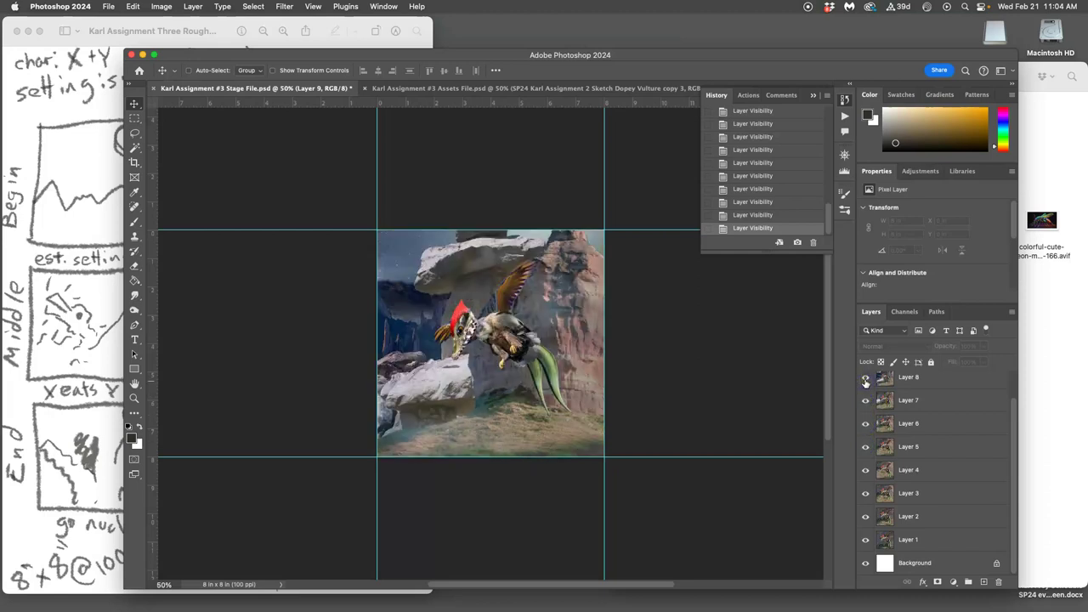
scroll(884, 412, up, 1)
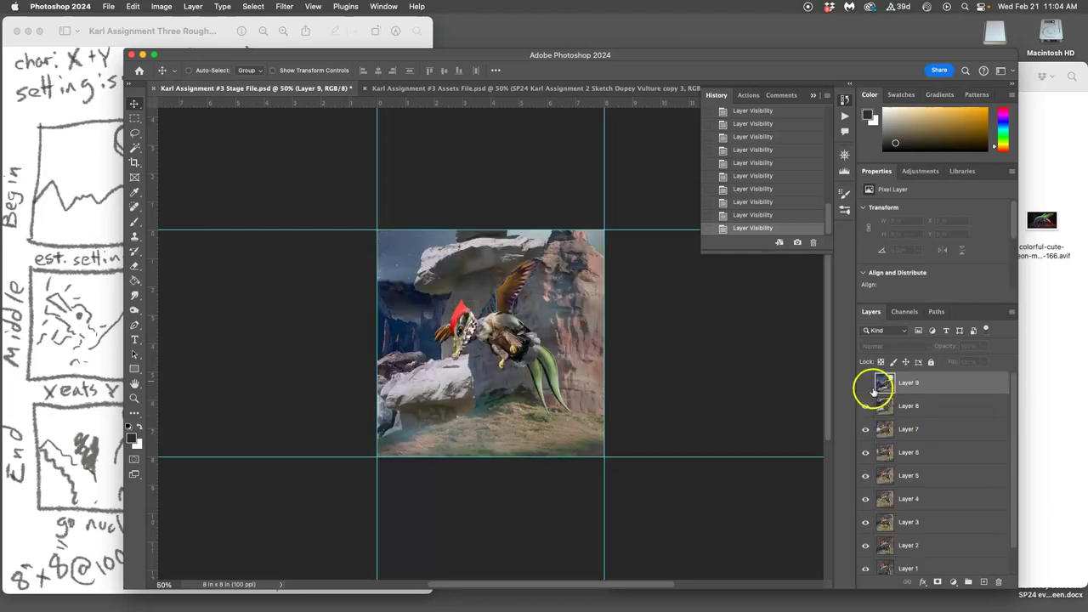
click(865, 383)
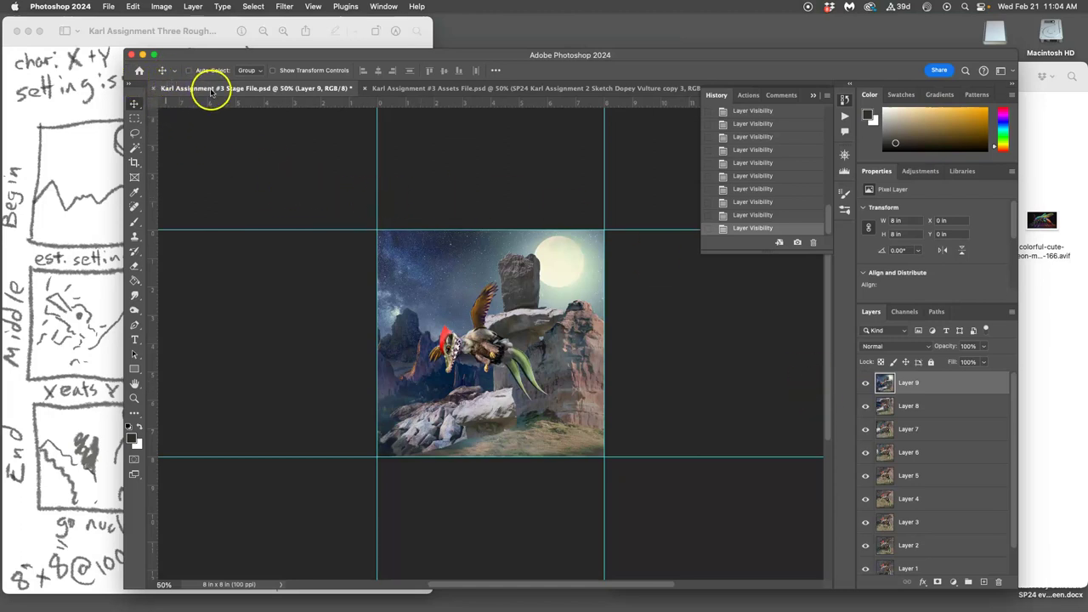
- Show the Timeline panel, create a frame animation, and select its first frame
click(383, 7)
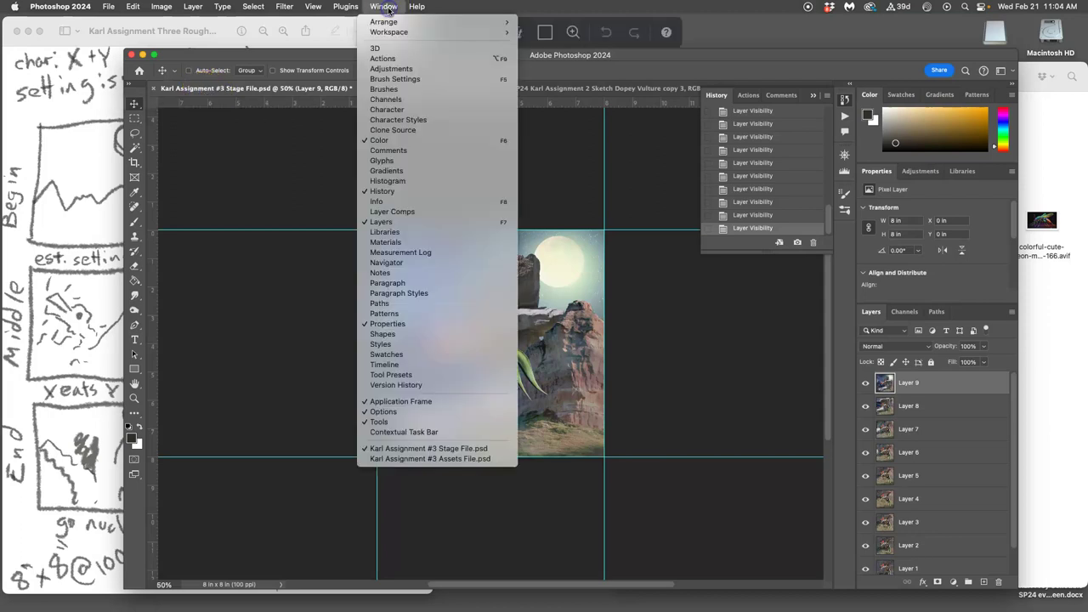
click(398, 371)
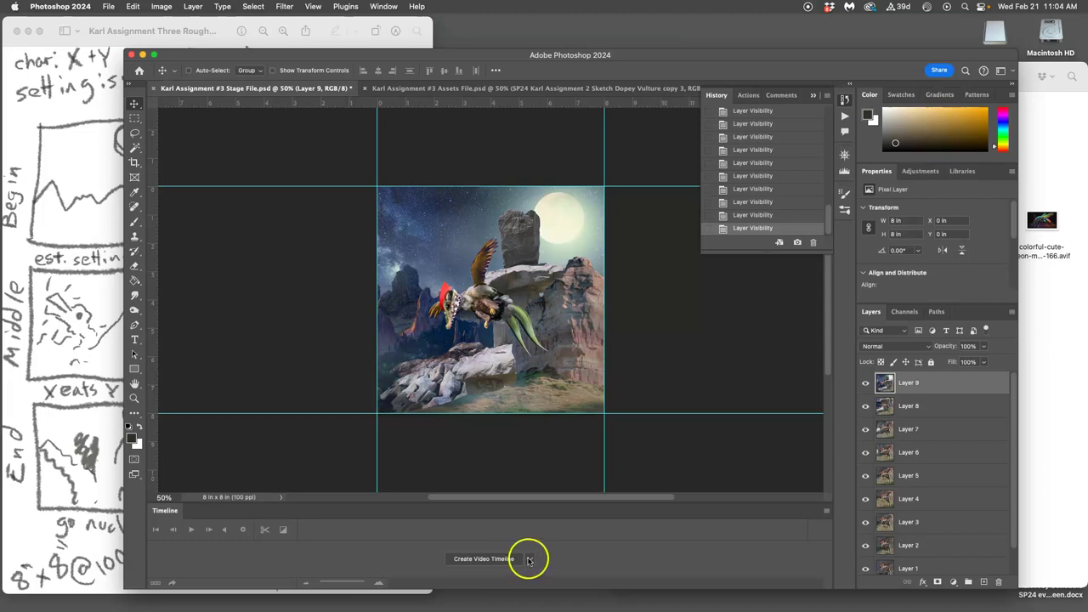
click(530, 560)
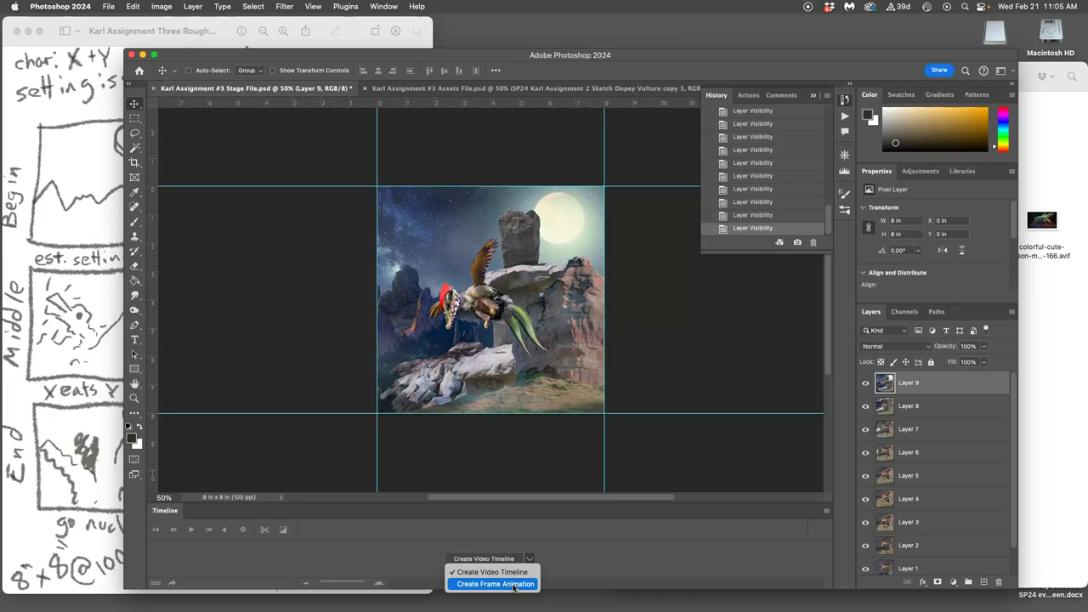
click(530, 559)
click(515, 587)
click(515, 584)
click(490, 559)
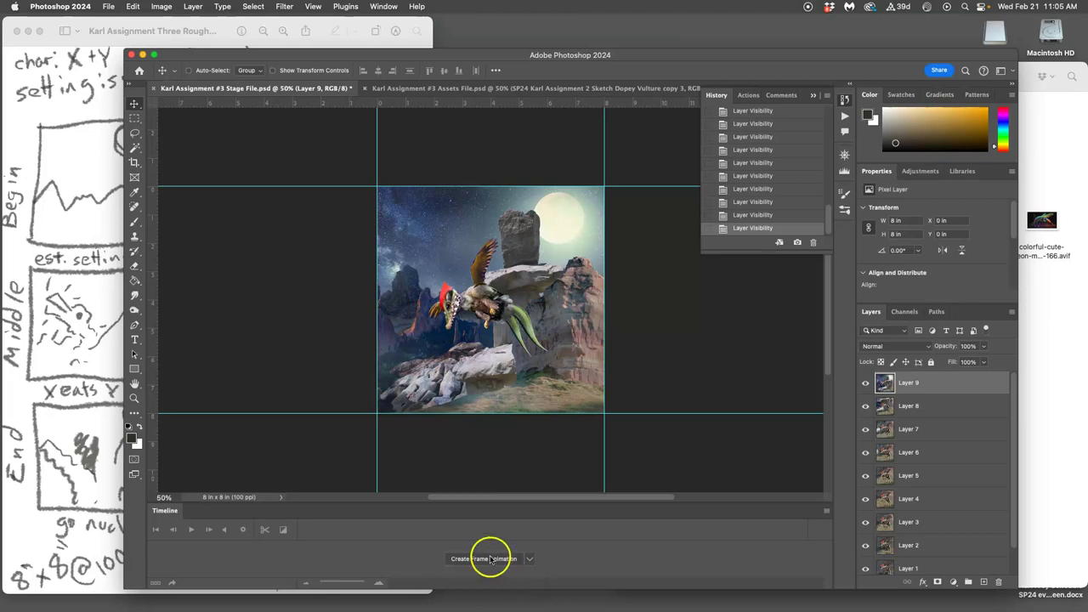
click(176, 554)
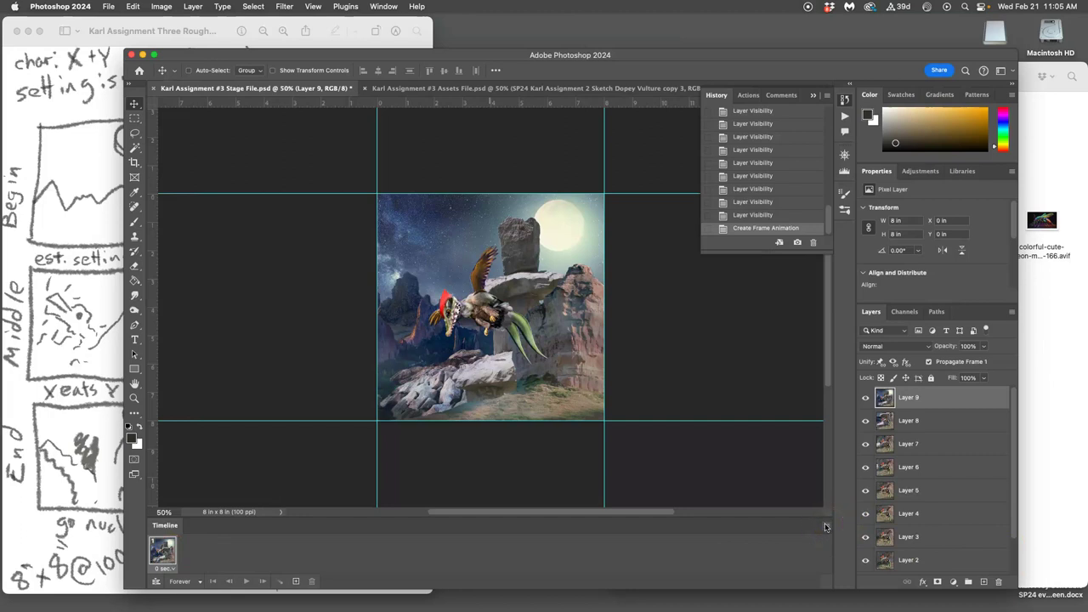
- Generate one animation frame per layer with Make Frames From Layers
click(824, 524)
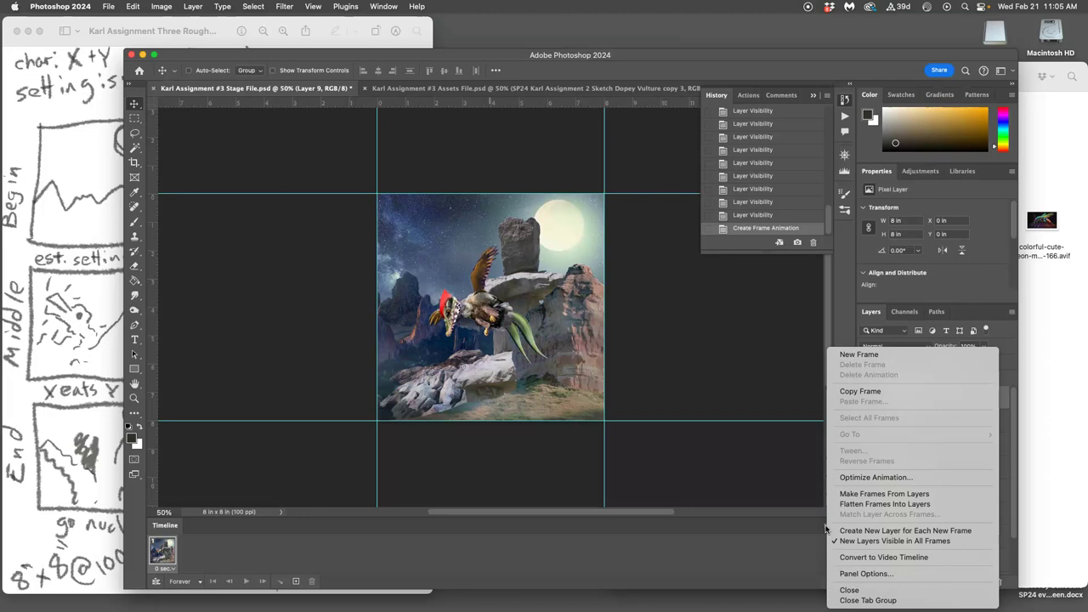
click(878, 498)
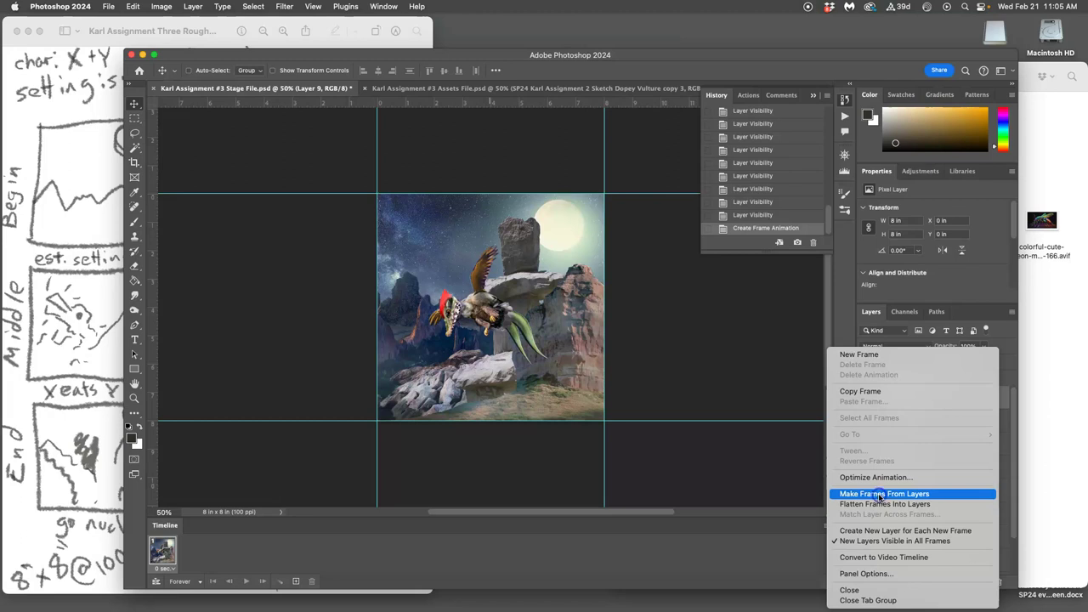
click(880, 497)
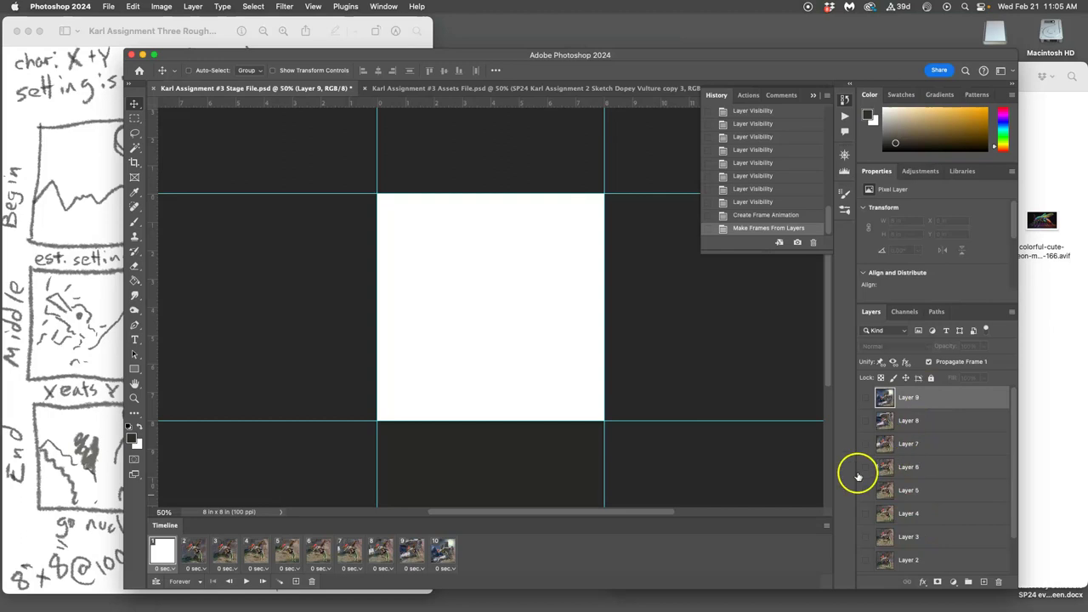
- Drag the blank first frame further along the frame sequence
scroll(979, 469, down, 1)
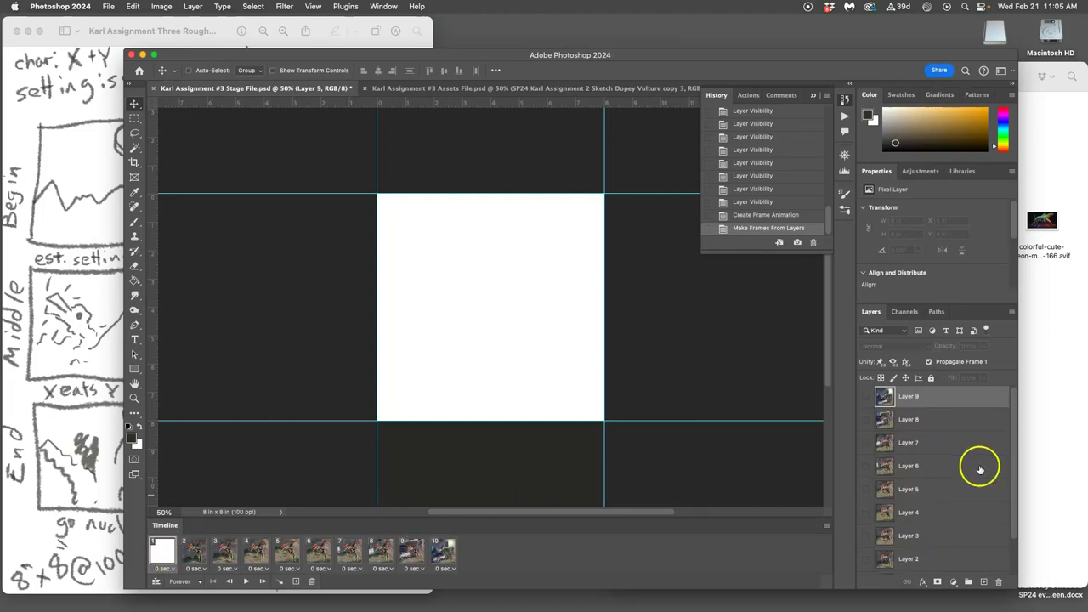
scroll(979, 470, down, 2)
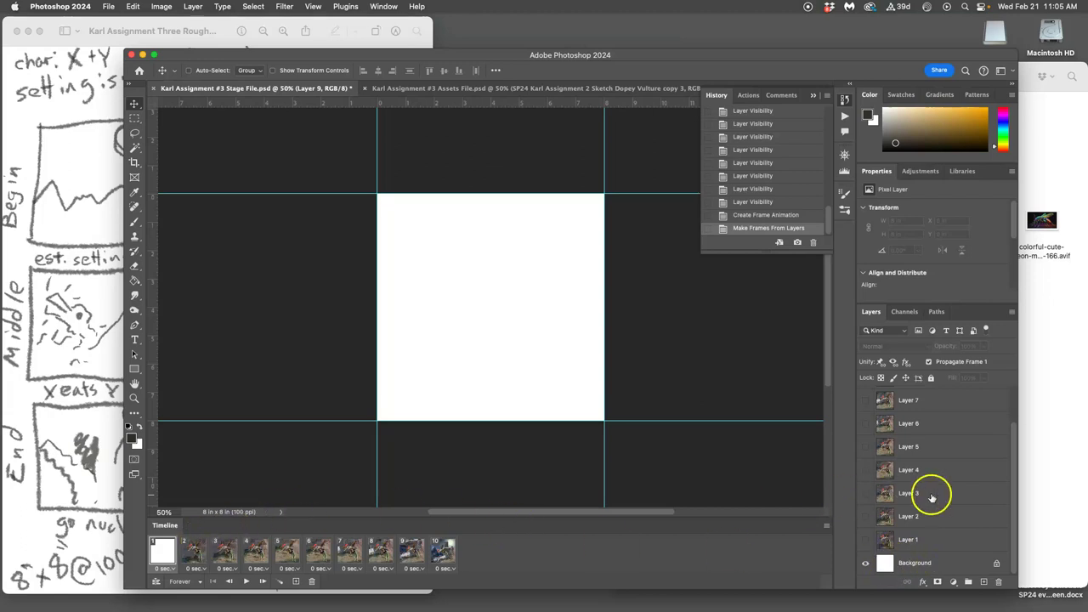
scroll(932, 476, up, 2)
scroll(926, 409, down, 2)
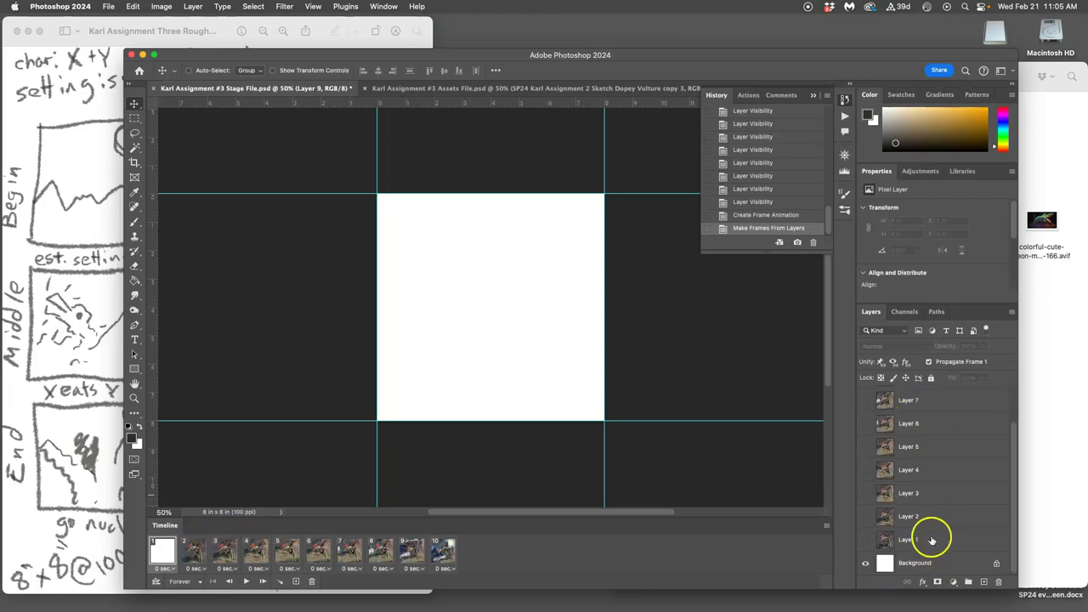
scroll(943, 397, up, 2)
scroll(923, 425, down, 2)
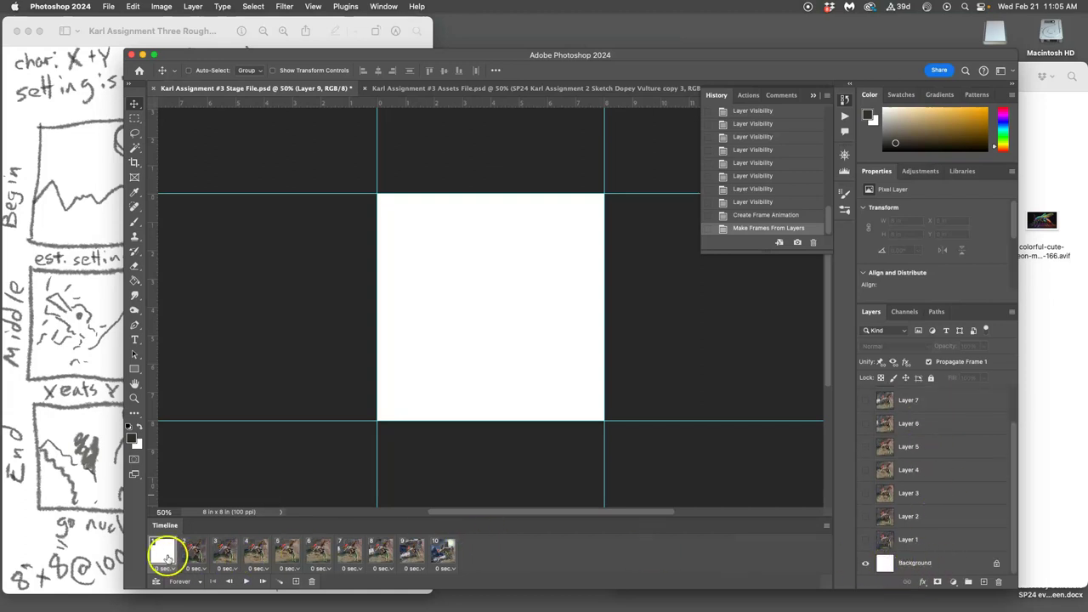
drag(168, 558, 462, 556)
drag(315, 554, 312, 581)
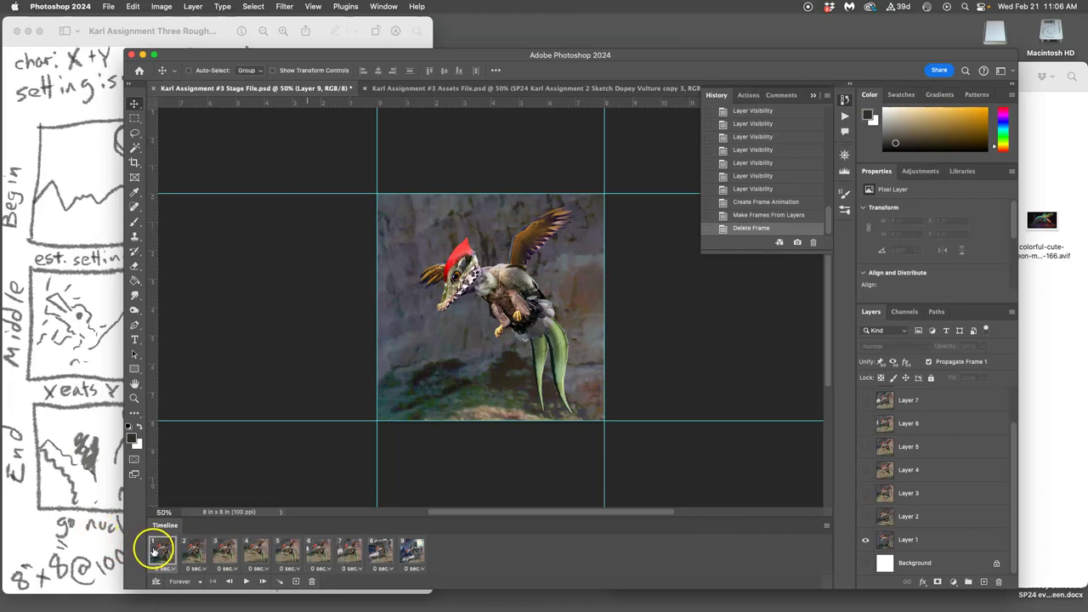
- Undo the accidental frame deletion and restore the deleted Layer 9
key(super+z)
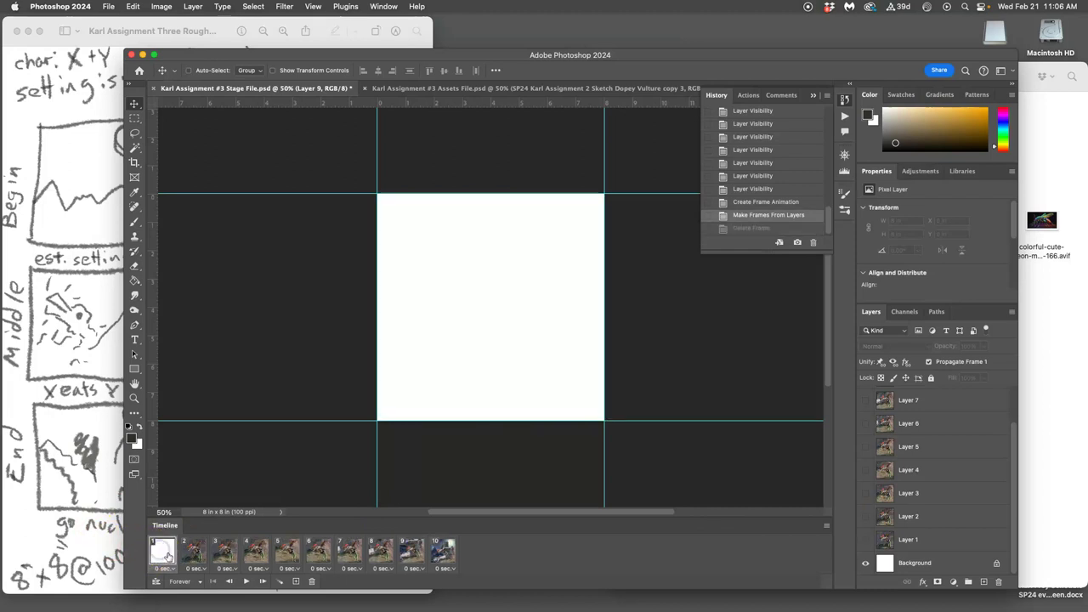
key(BackSpace)
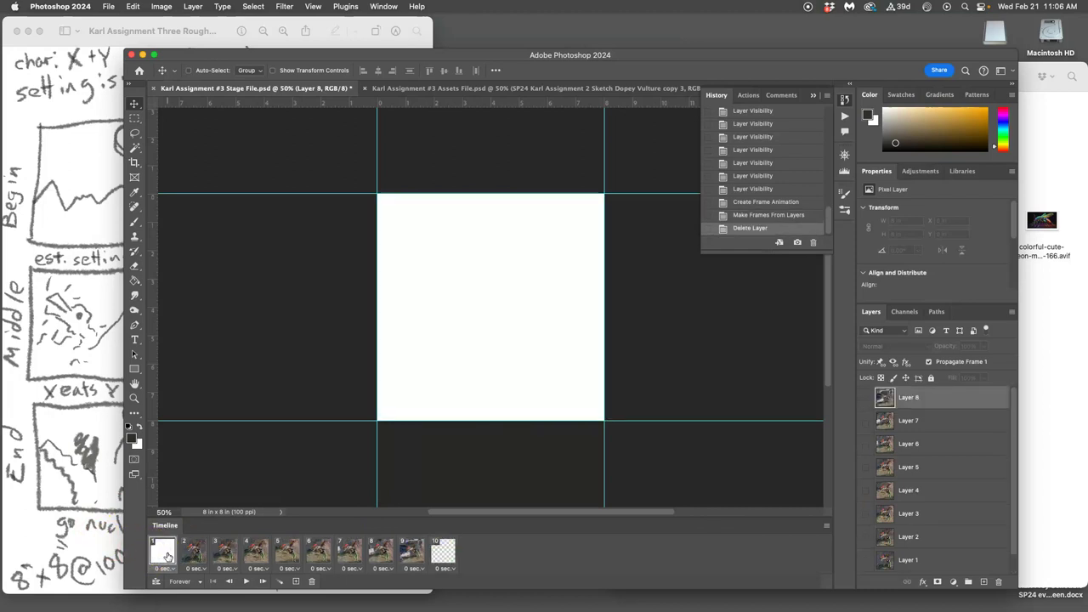
scroll(927, 497, down, 1)
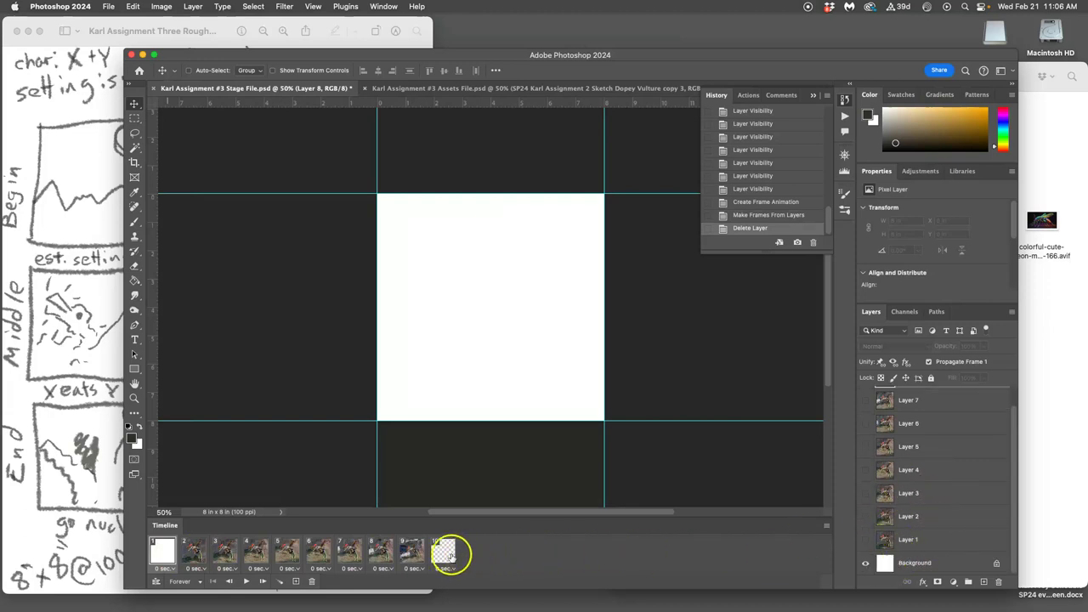
key(super+z)
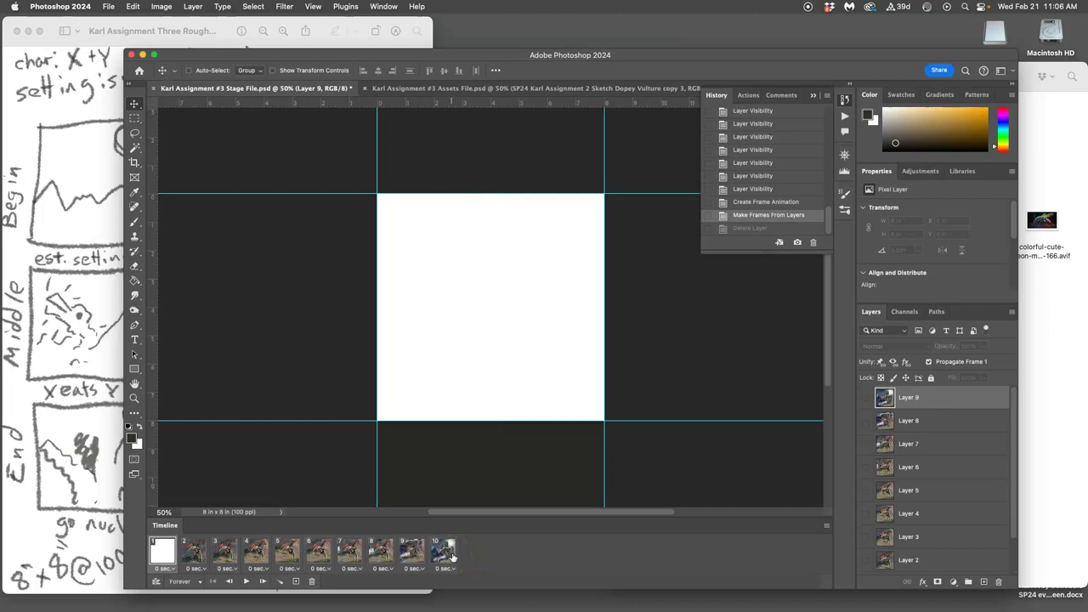
- Bring back the deleted Background layer and delete the blank white first frame
scroll(910, 454, down, 2)
click(915, 563)
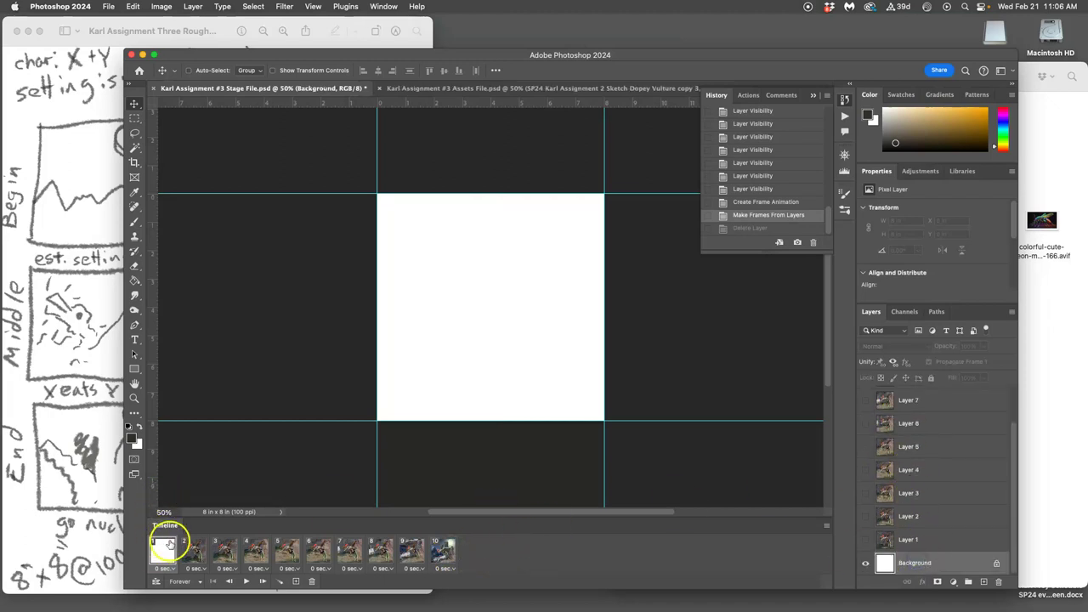
key(Delete)
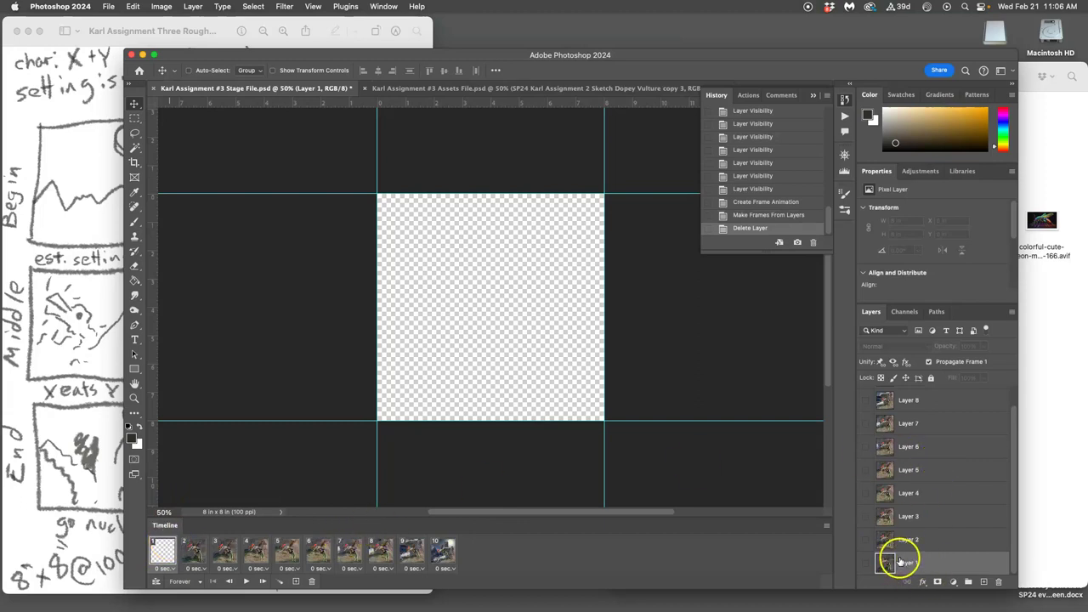
key(super+z)
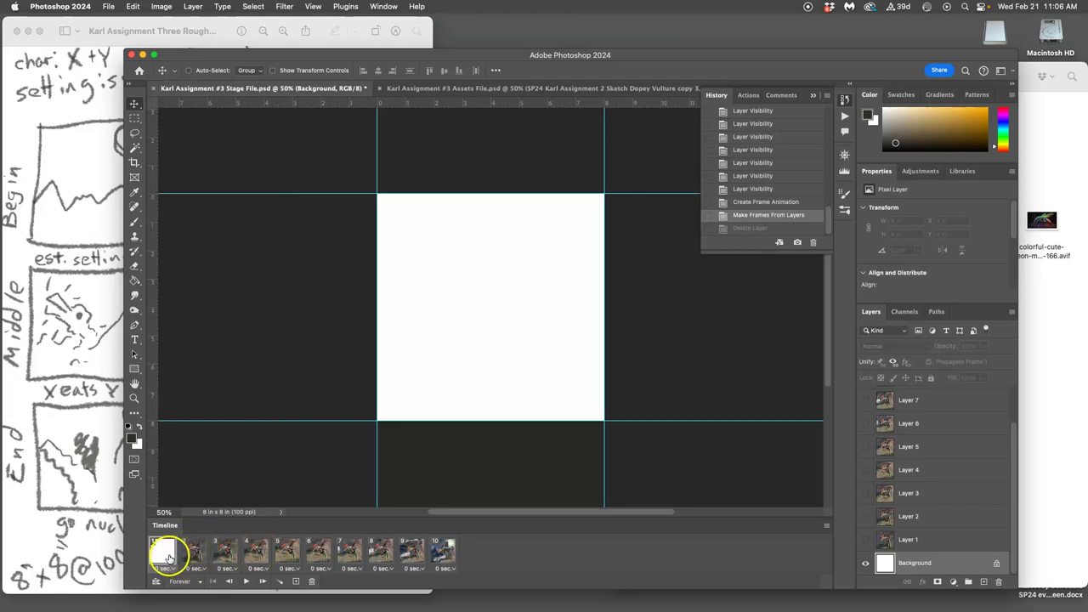
click(311, 582)
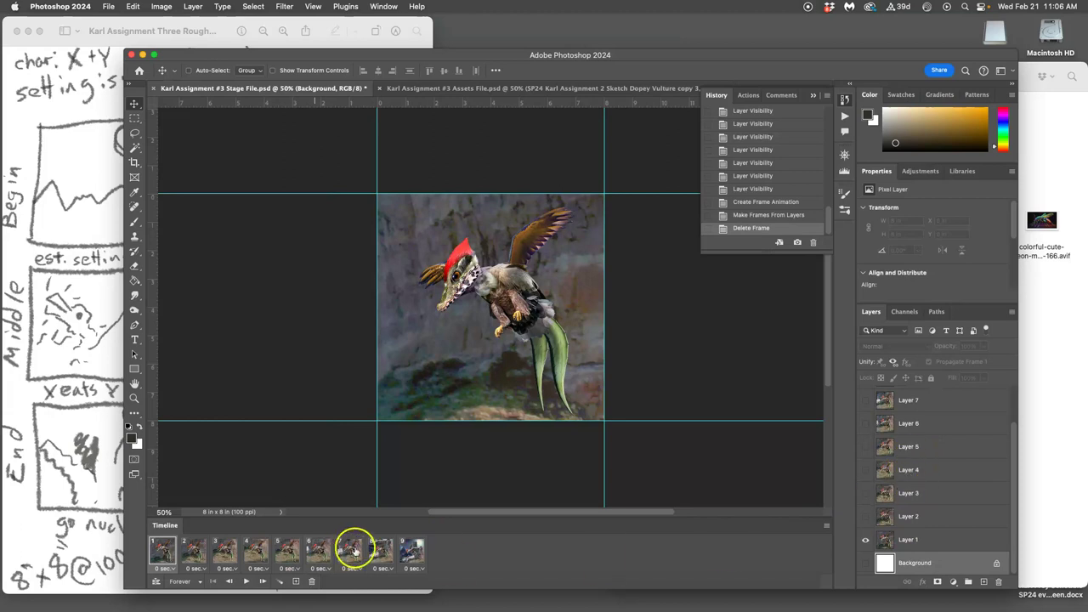
click(193, 553)
click(225, 550)
click(257, 551)
click(289, 552)
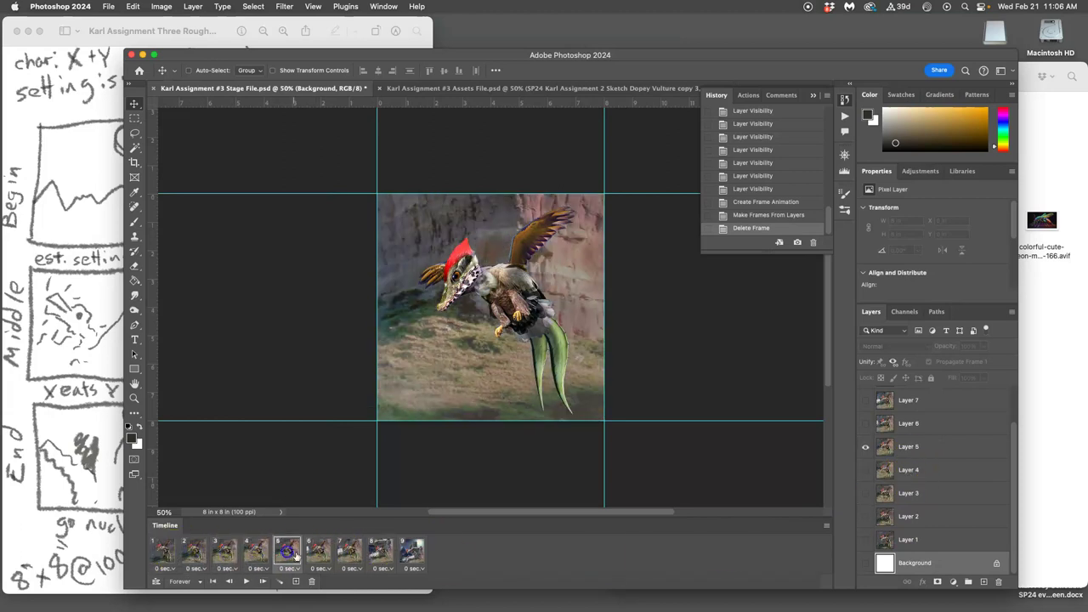
click(320, 553)
click(349, 553)
click(380, 553)
click(410, 553)
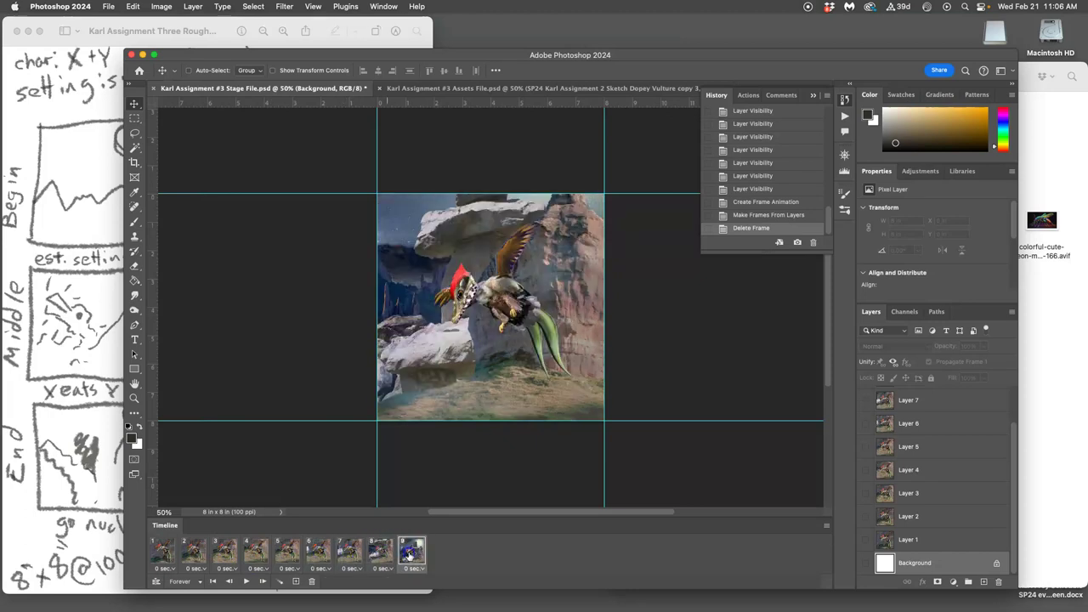
click(162, 553)
click(193, 553)
click(224, 552)
click(257, 553)
click(288, 552)
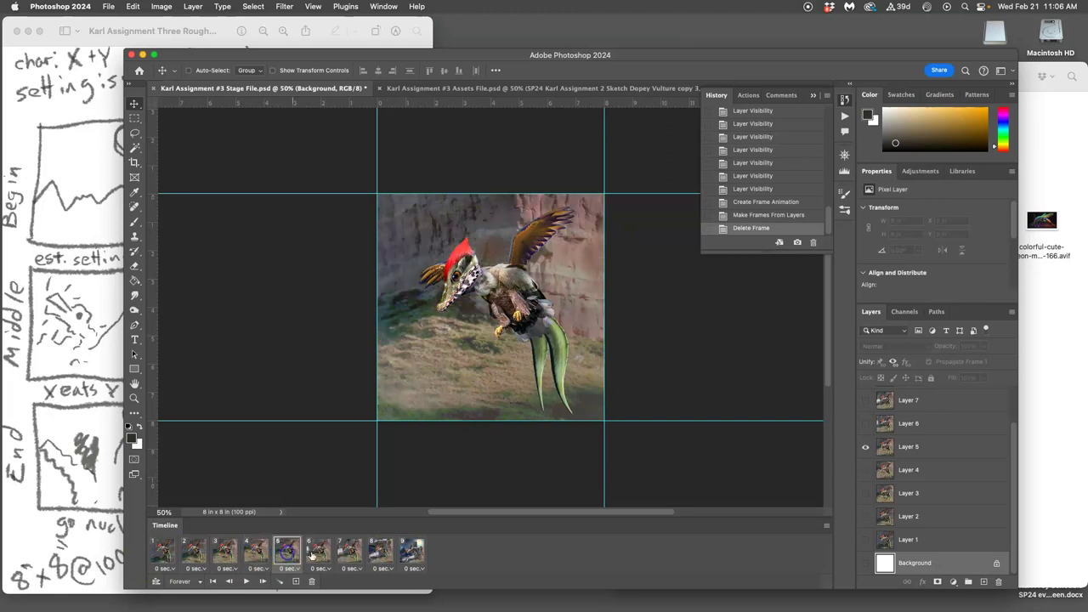
click(319, 552)
click(350, 553)
click(380, 553)
click(412, 552)
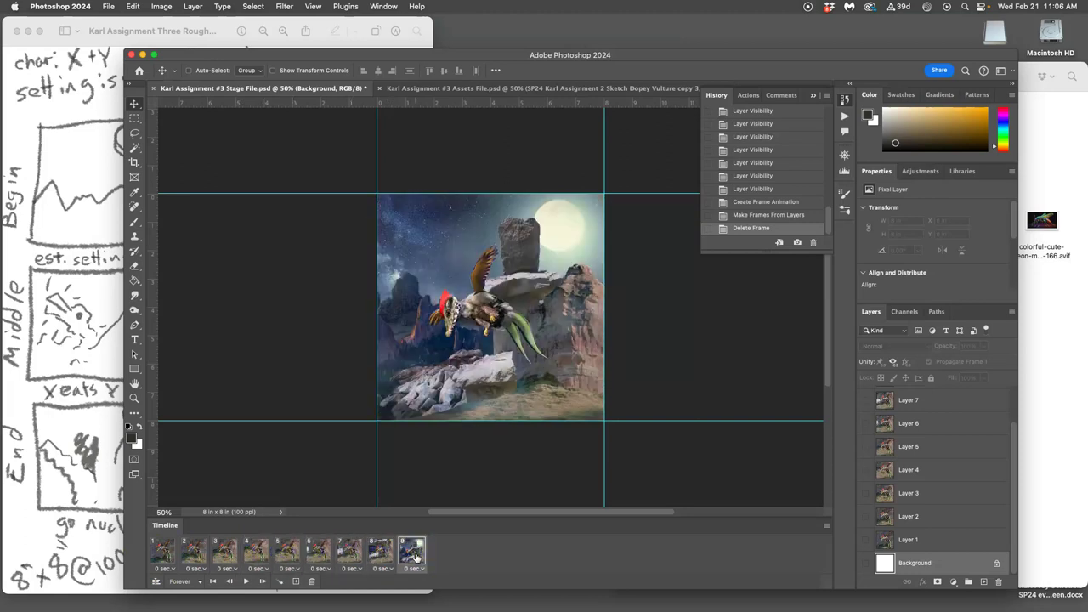
click(162, 552)
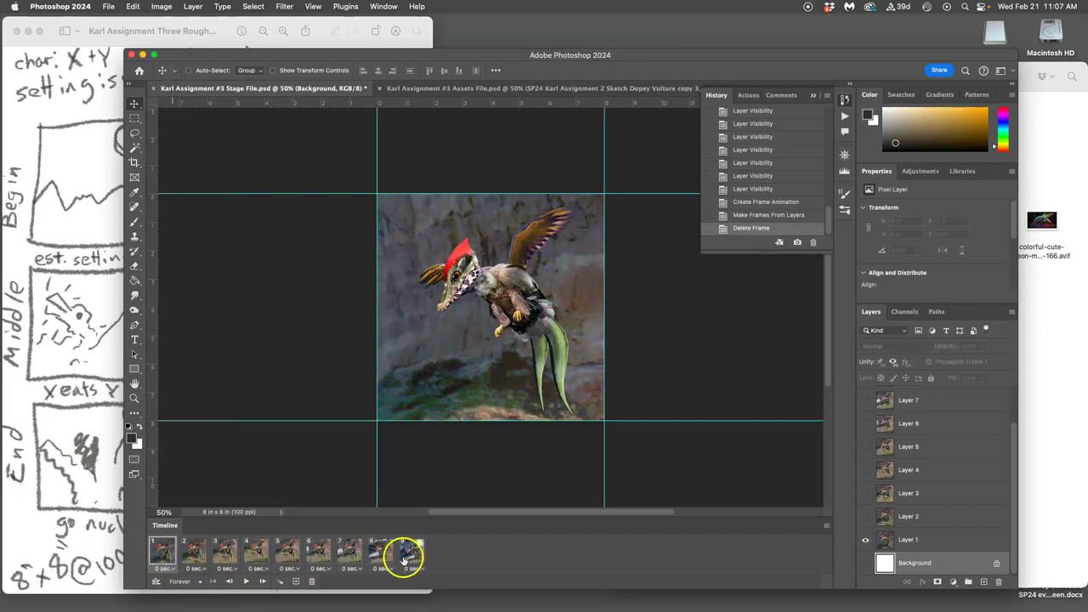
click(165, 553)
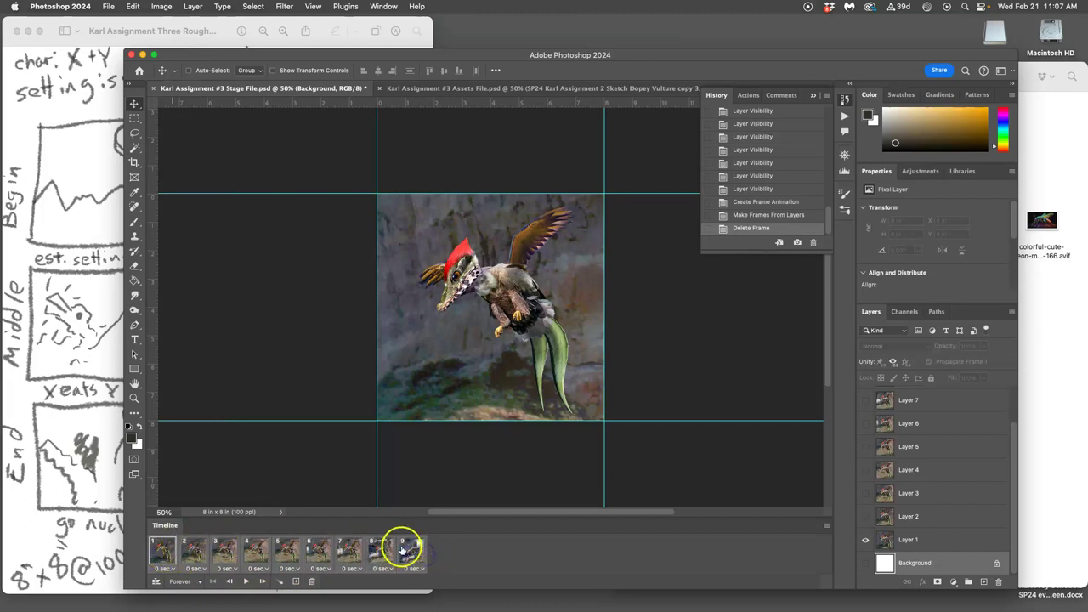
- Give all nine frames a 0.3-second delay, then play and stop the animation to preview it
click(415, 568)
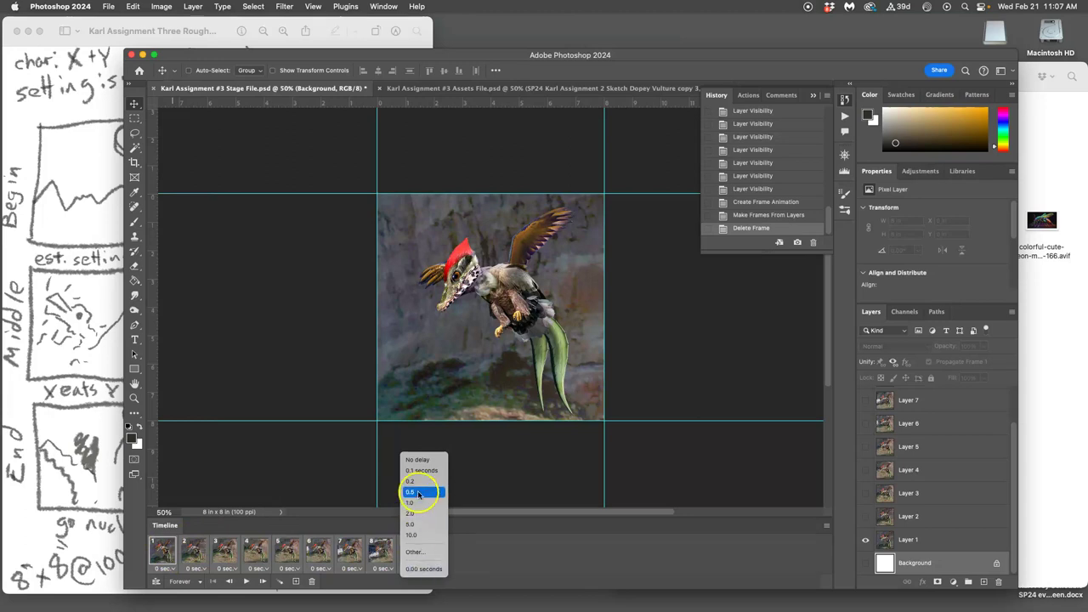
click(417, 552)
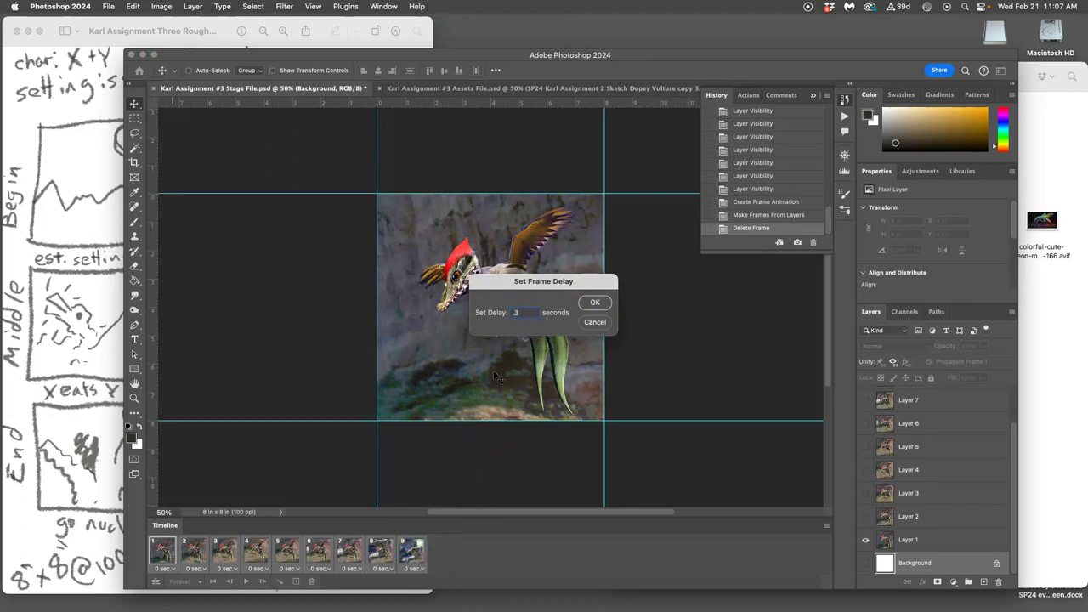
click(595, 303)
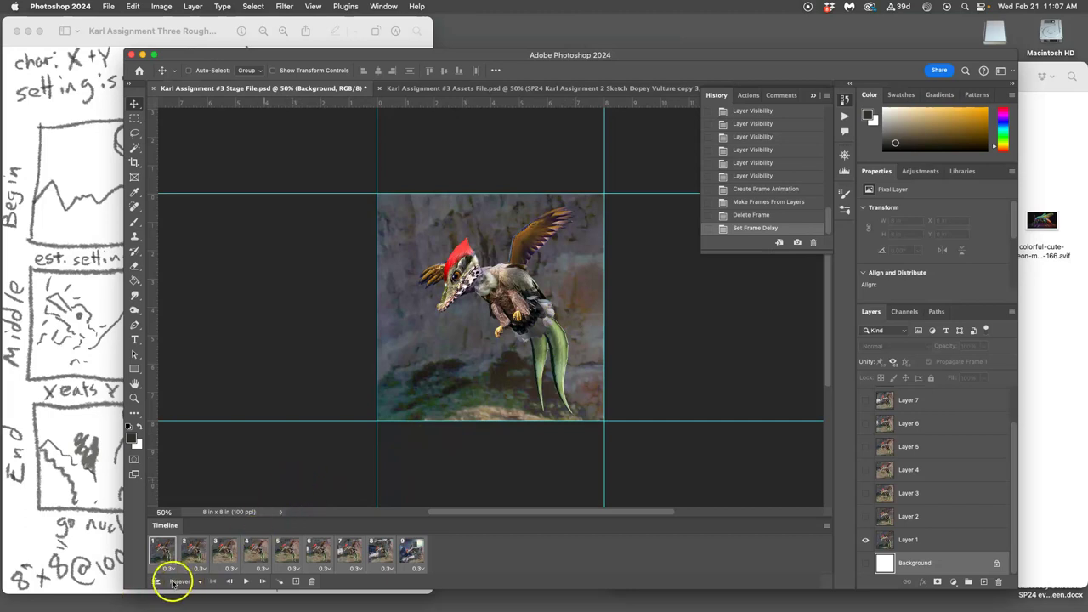
click(245, 581)
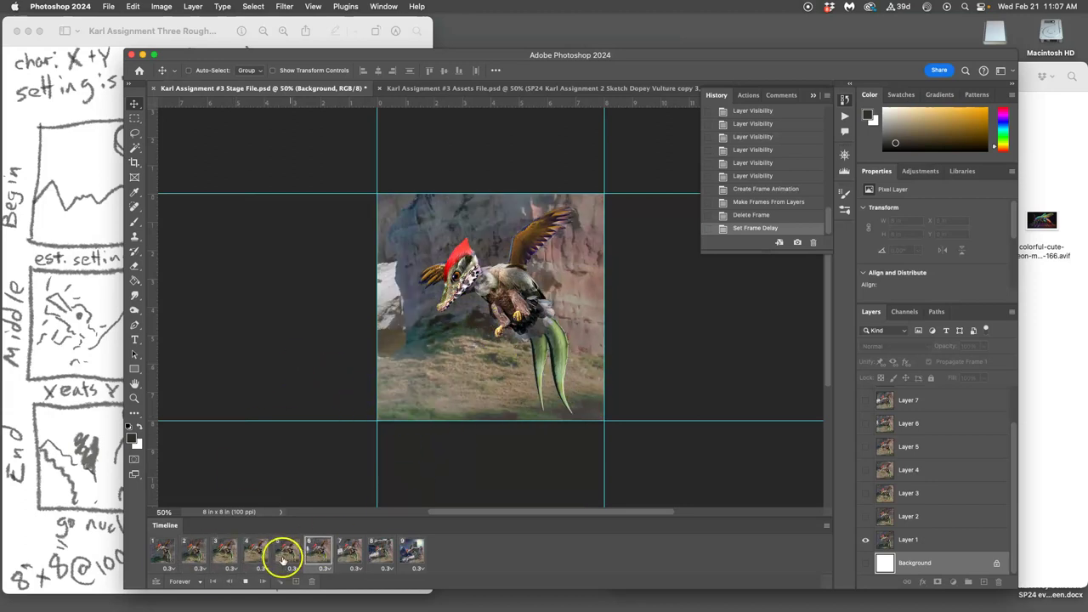
click(246, 582)
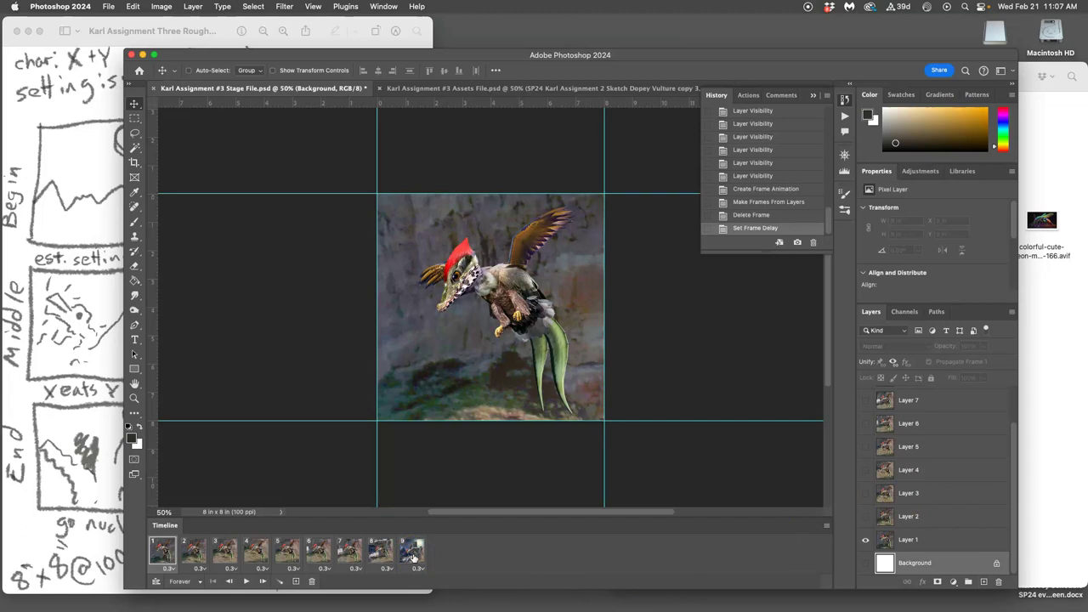
- Delete frames 2 through 9 from the Stage File timeline
mouse_move(413, 556)
mouse_down()
mouse_move(231, 554)
mouse_move(417, 558)
mouse_up()
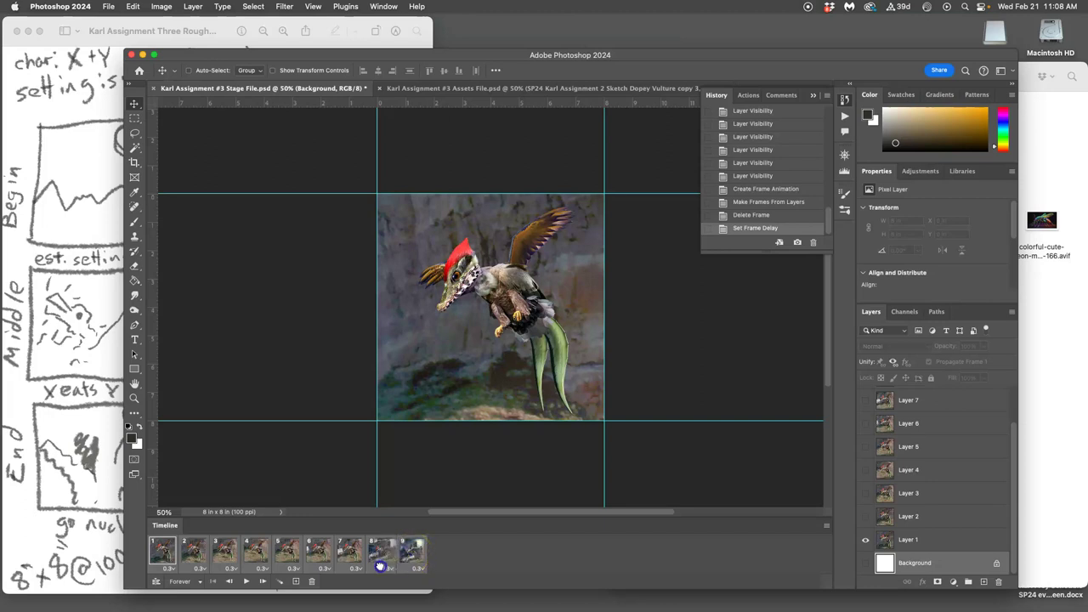
click(312, 582)
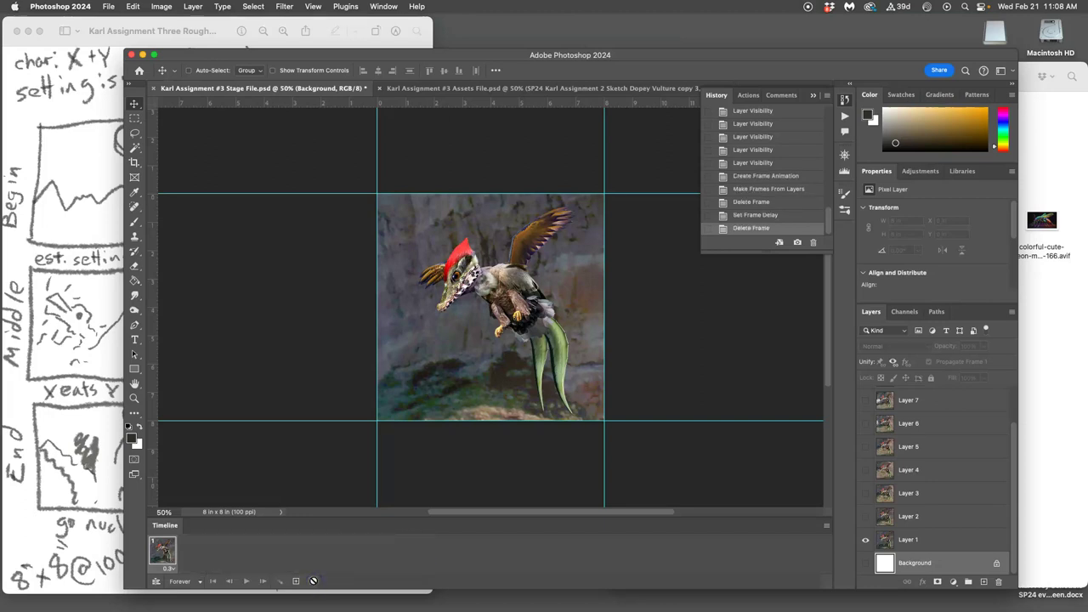
scroll(940, 395, up, 2)
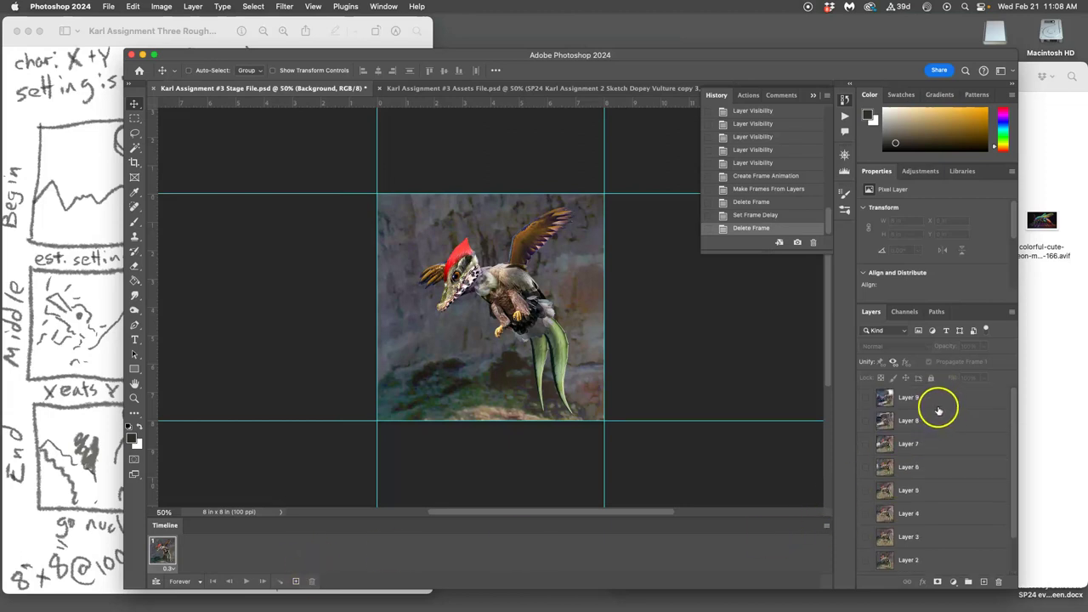
click(930, 404)
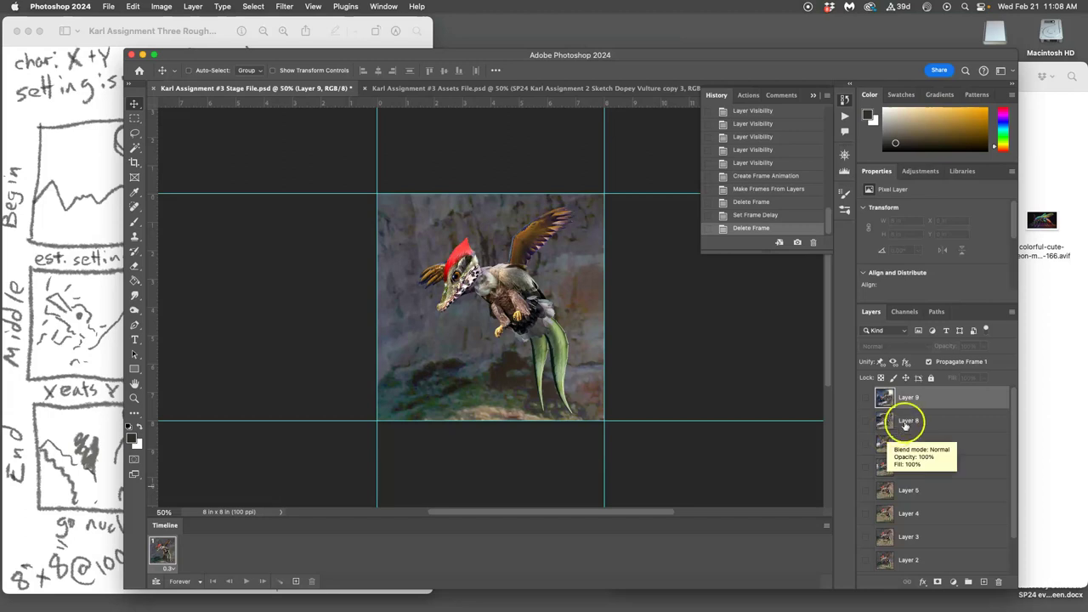
click(58, 235)
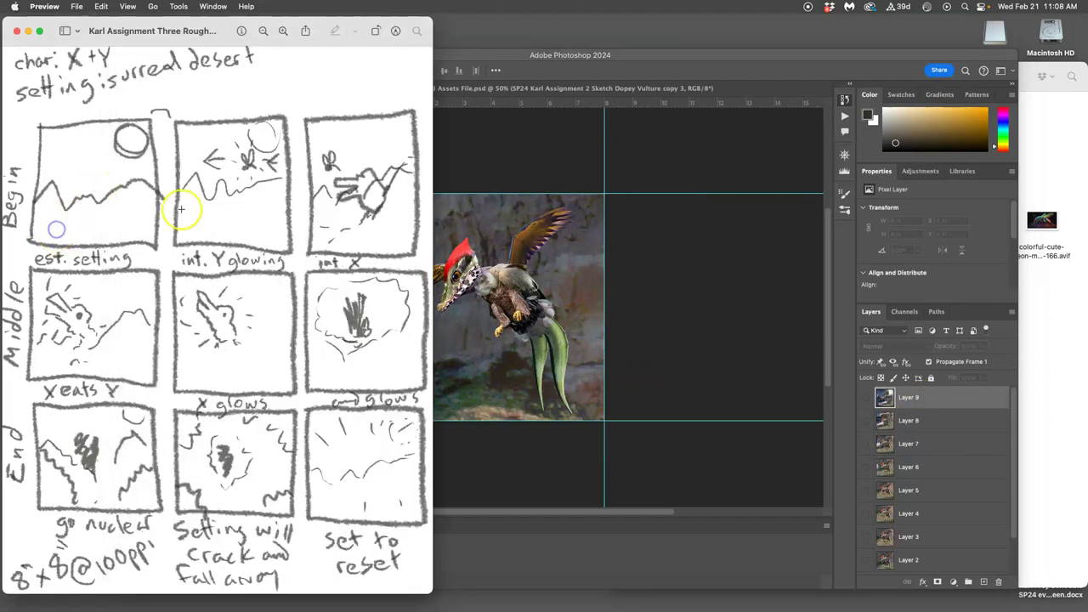
click(768, 355)
- Delete Layers 1 through 9, leaving only the white Background, then switch to the Assets File
click(924, 405)
scroll(925, 416, down, 2)
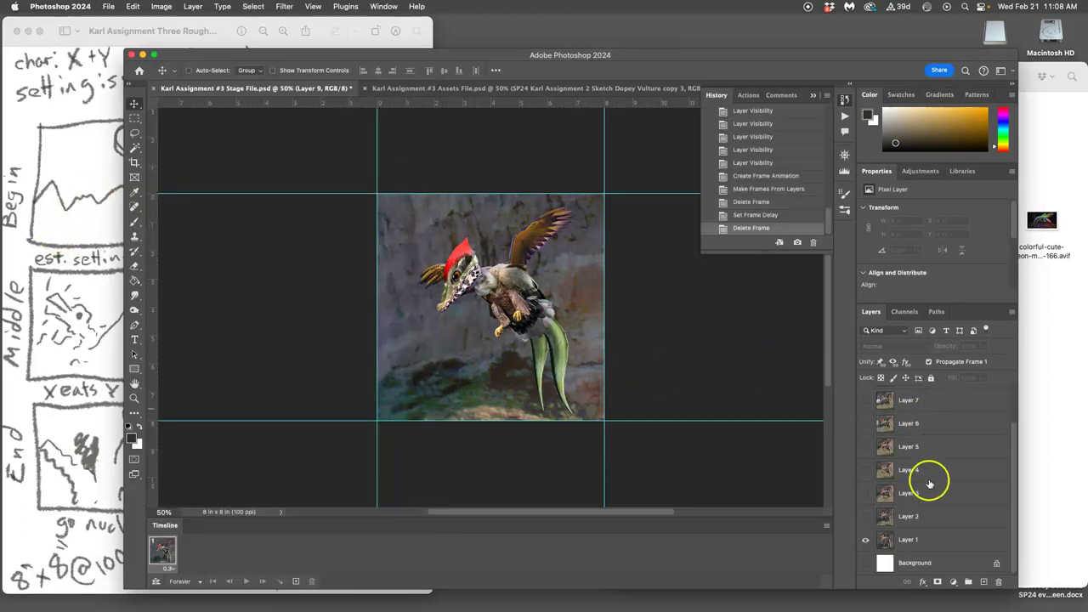
shift+click(924, 539)
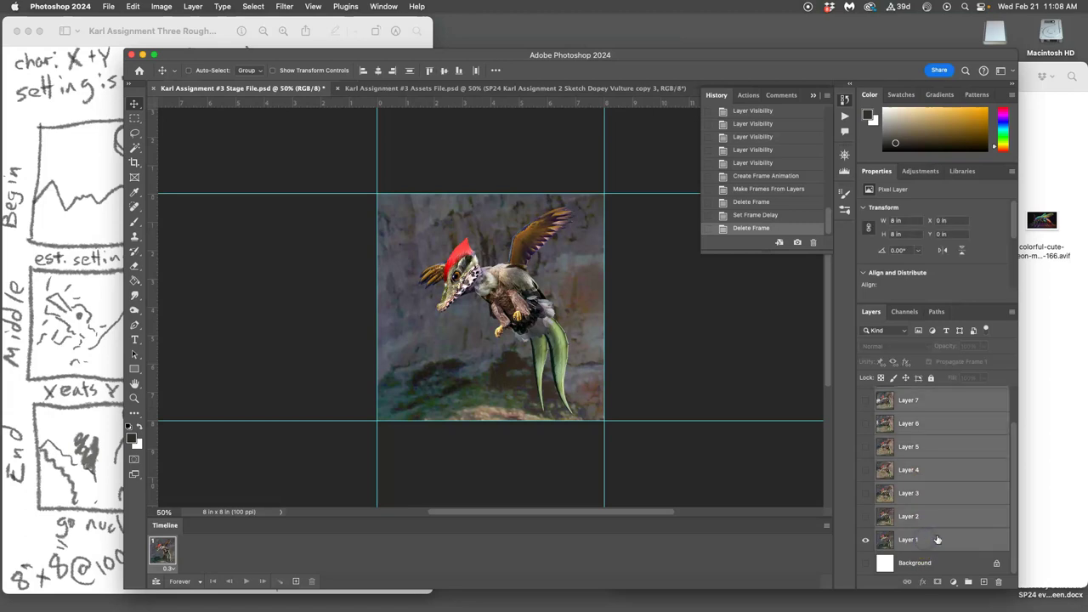
click(998, 581)
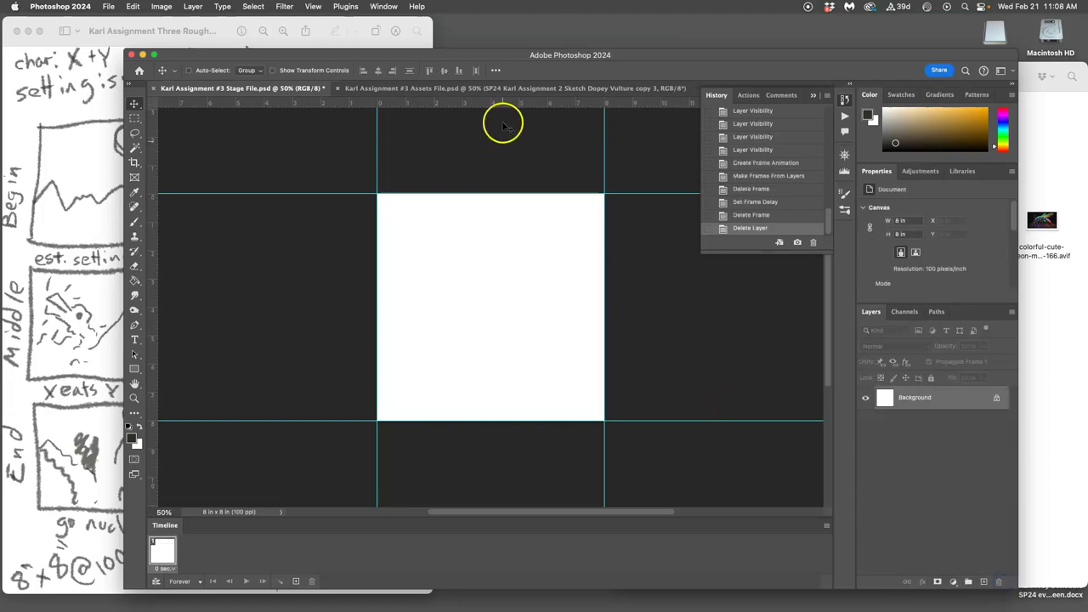
click(506, 88)
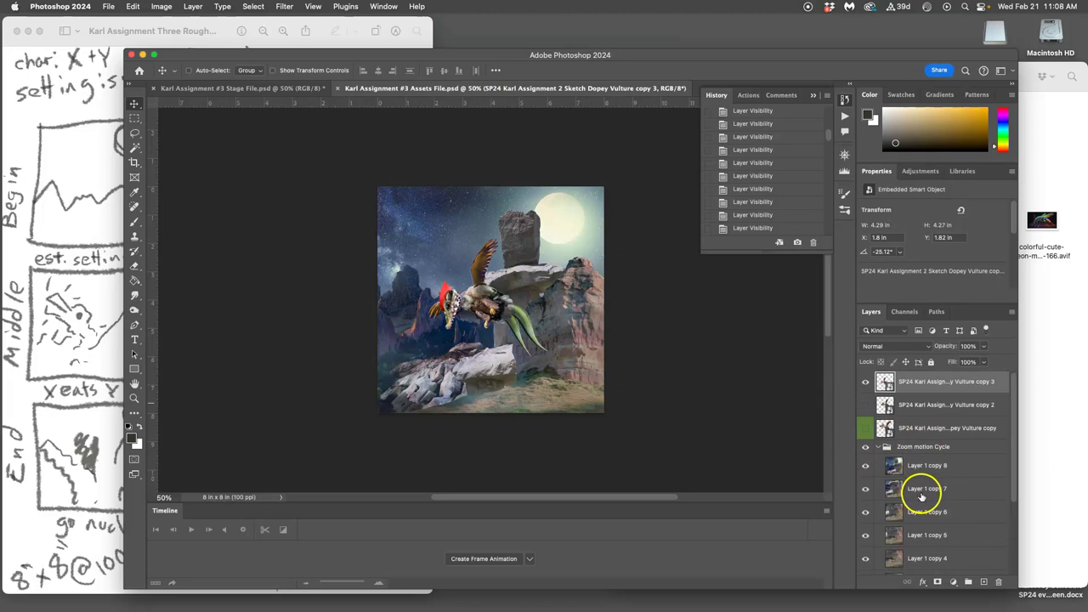
- Collapse and hide the Zoom motion Cycle group, and check the fog-240075 layer with Free Transform
scroll(893, 388, down, 1)
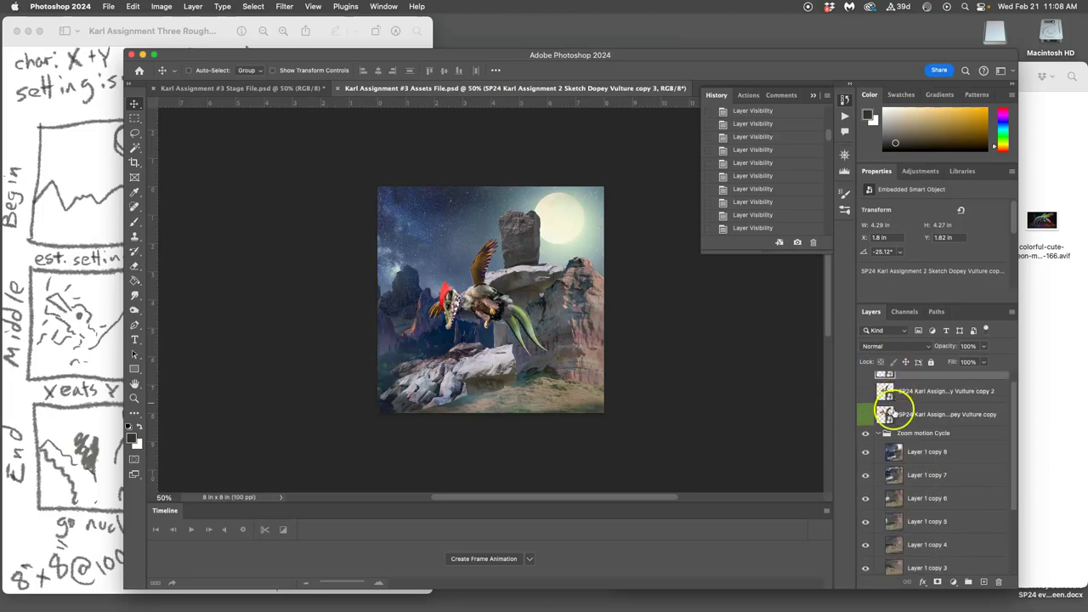
click(878, 433)
click(865, 448)
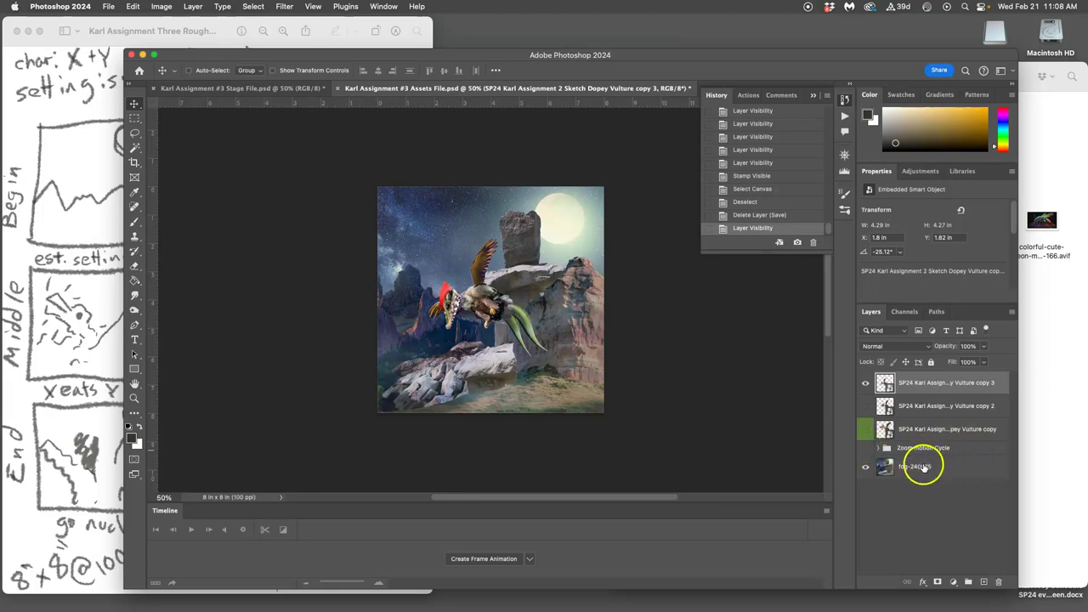
click(922, 466)
key(super+t)
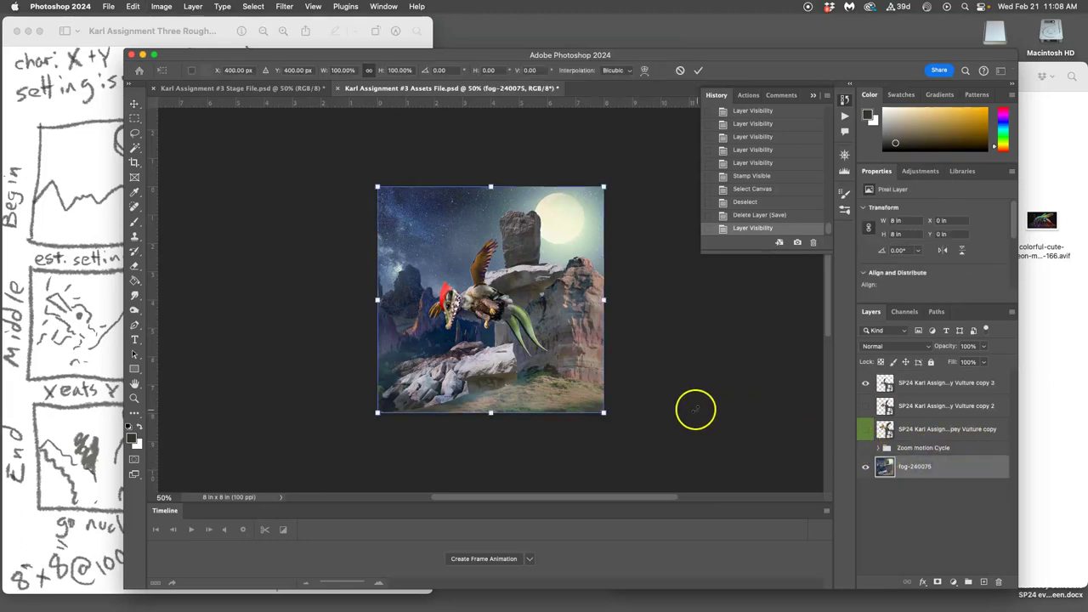
key(Return)
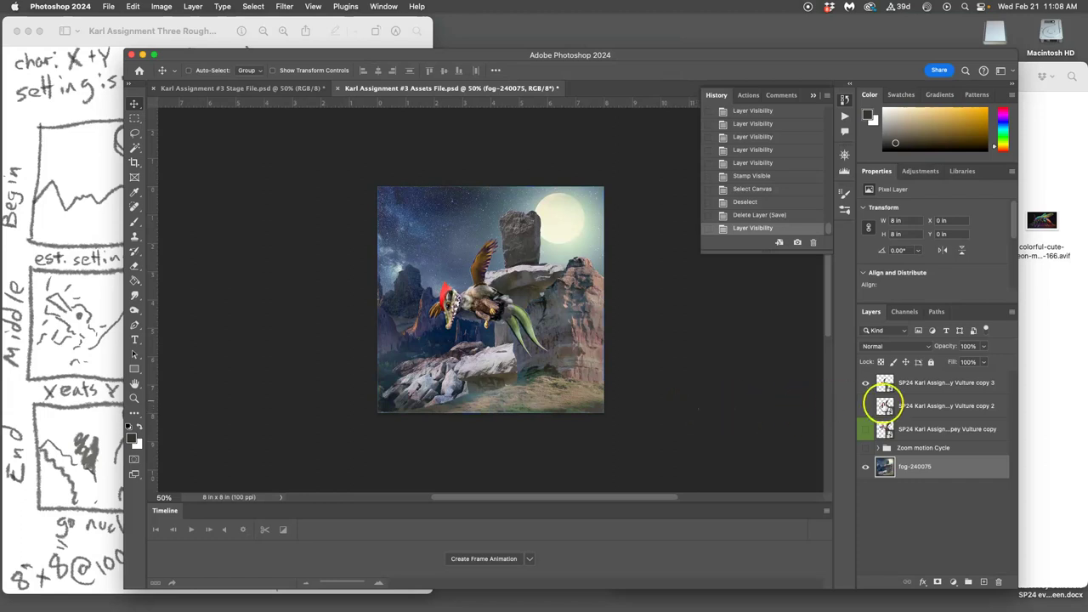
click(86, 221)
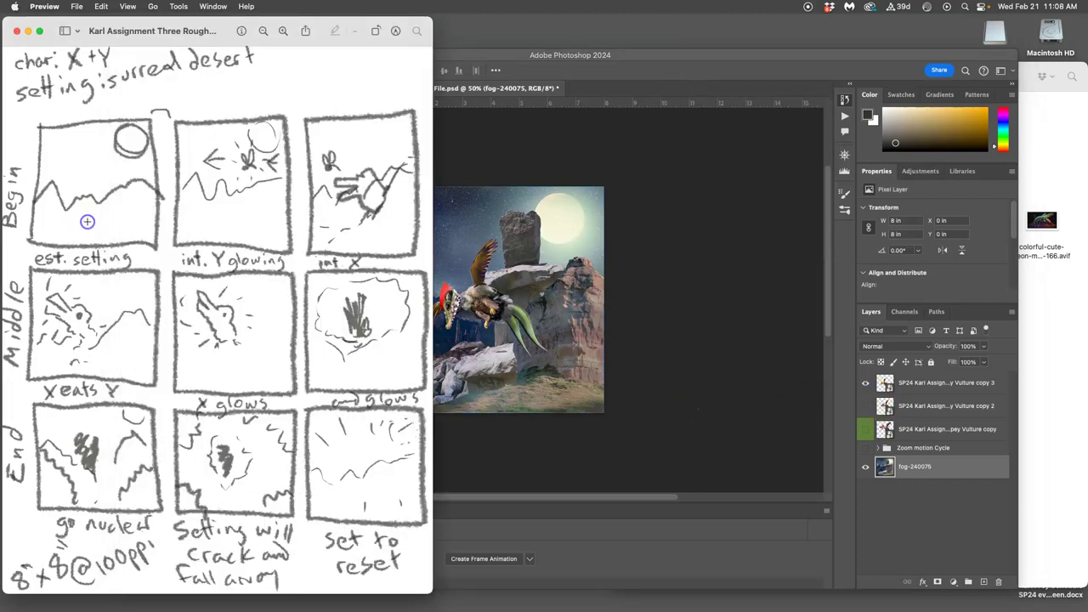
click(666, 307)
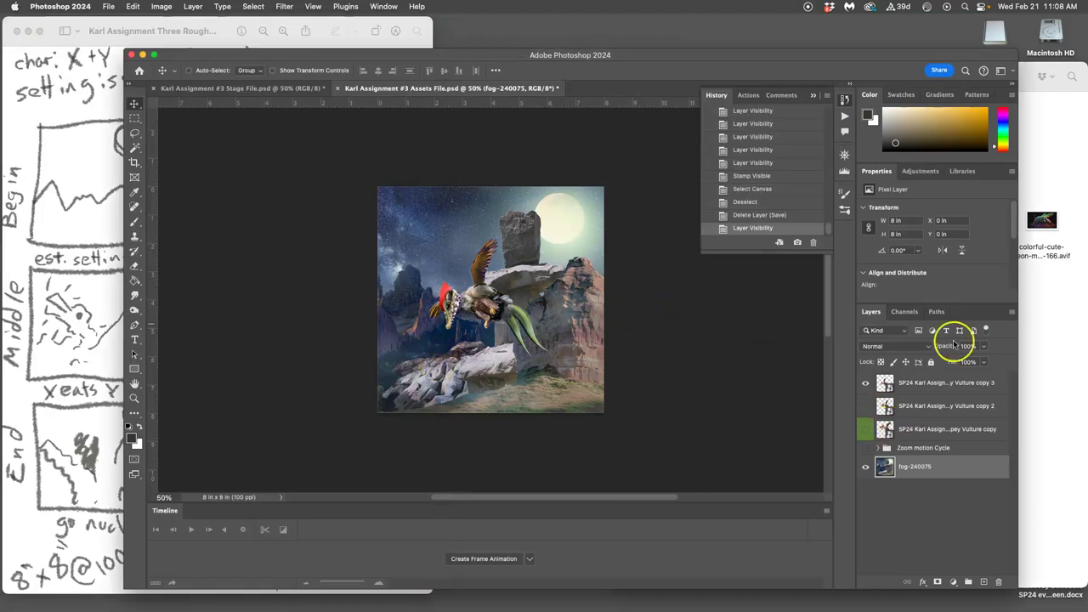
- Hide the top vulture copy layer, select the whole moonlit rock scene, and go to the Stage File
click(865, 385)
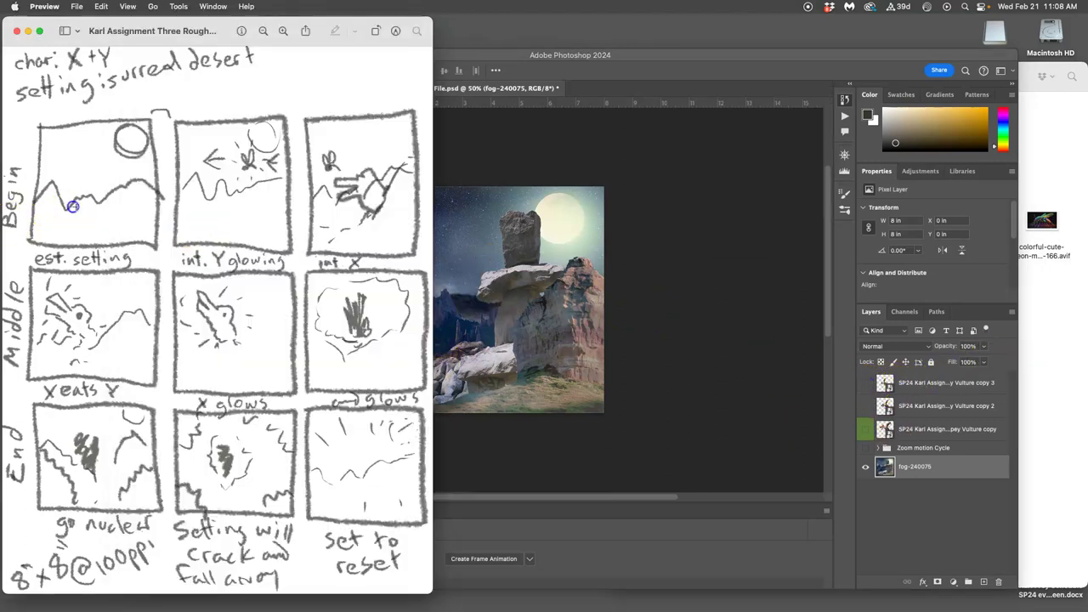
click(69, 208)
click(534, 307)
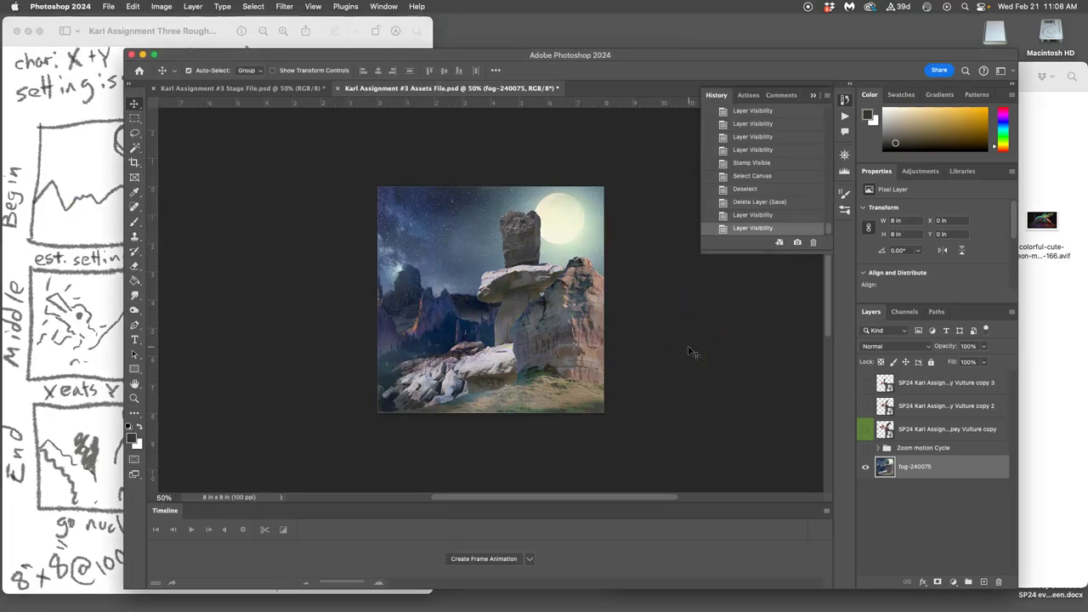
key(super+a)
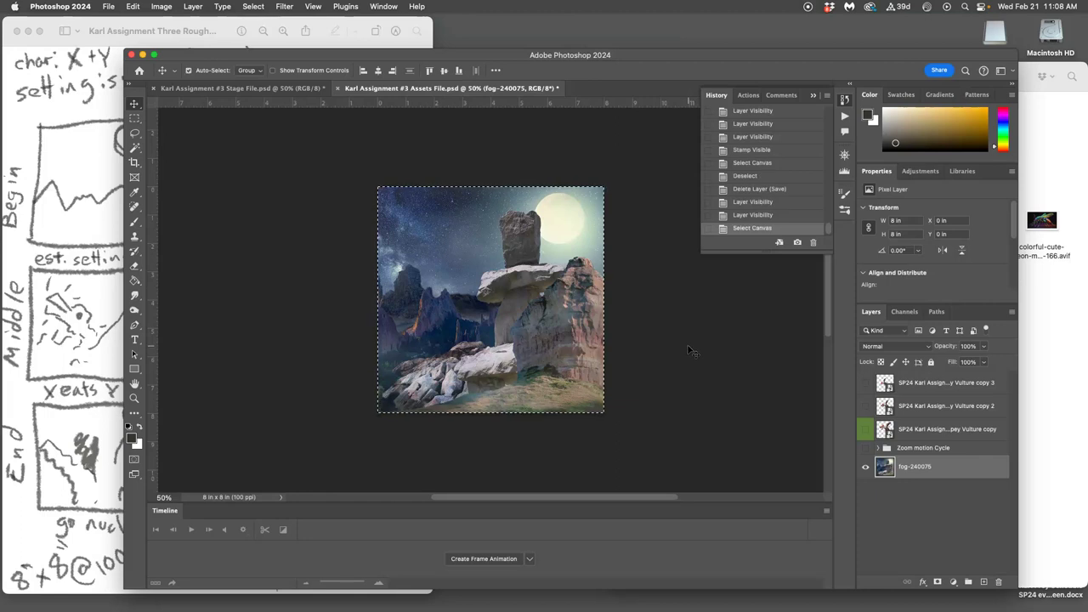
click(393, 131)
click(249, 89)
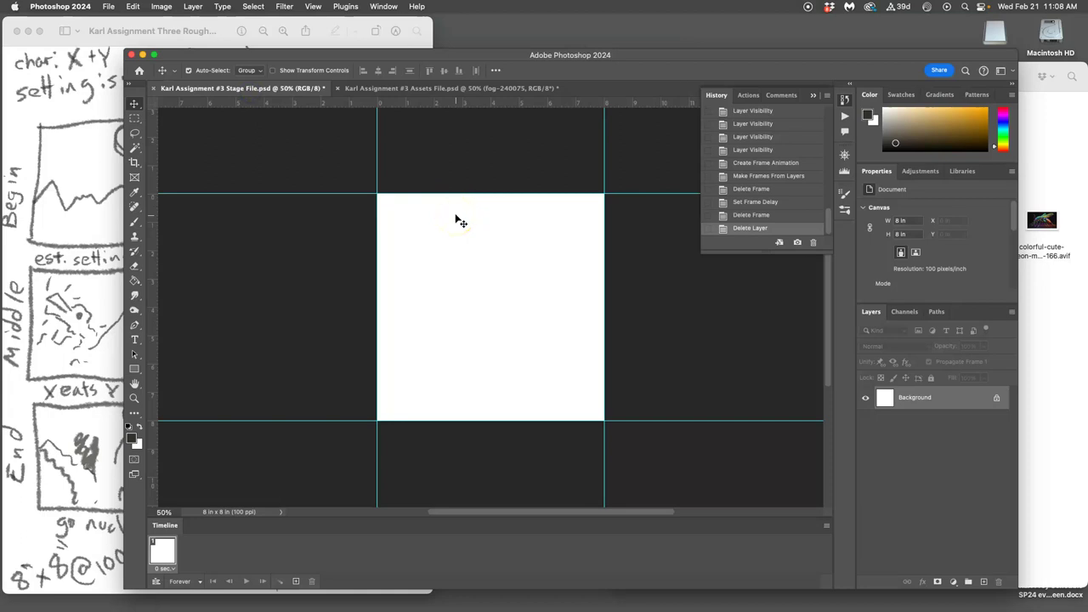
- Paste the moonlit rock scene into the Stage File as Layer 1, save, and return to the Assets File
key(super+v)
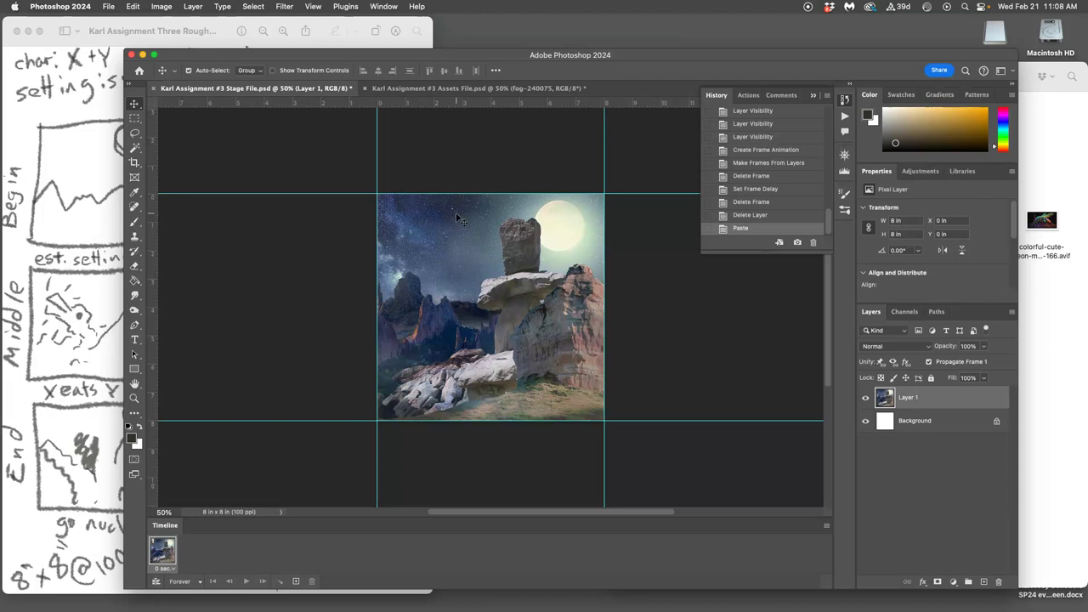
key(super+s)
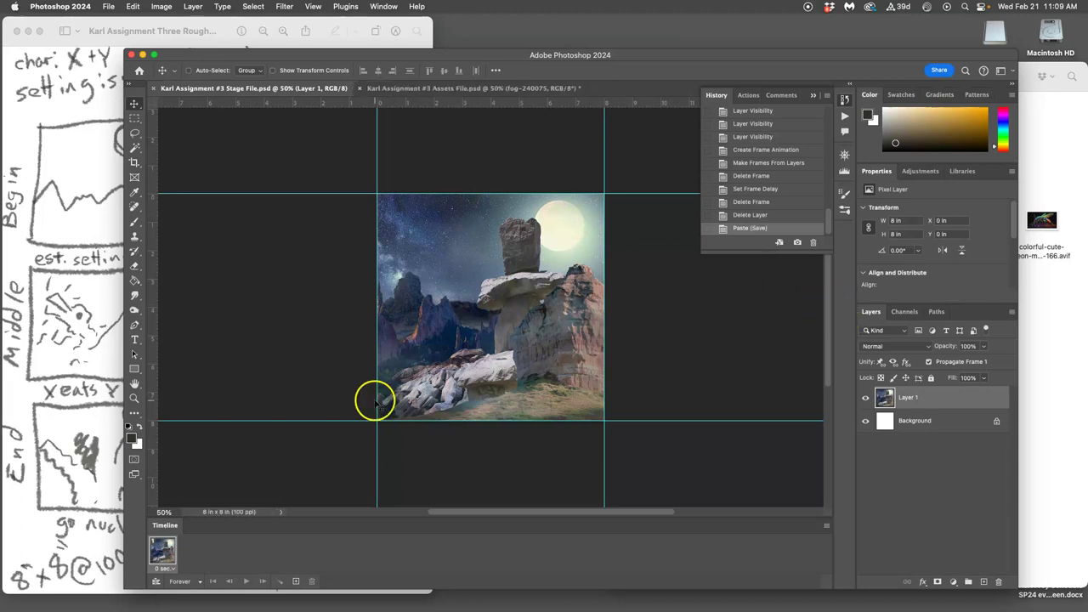
click(115, 263)
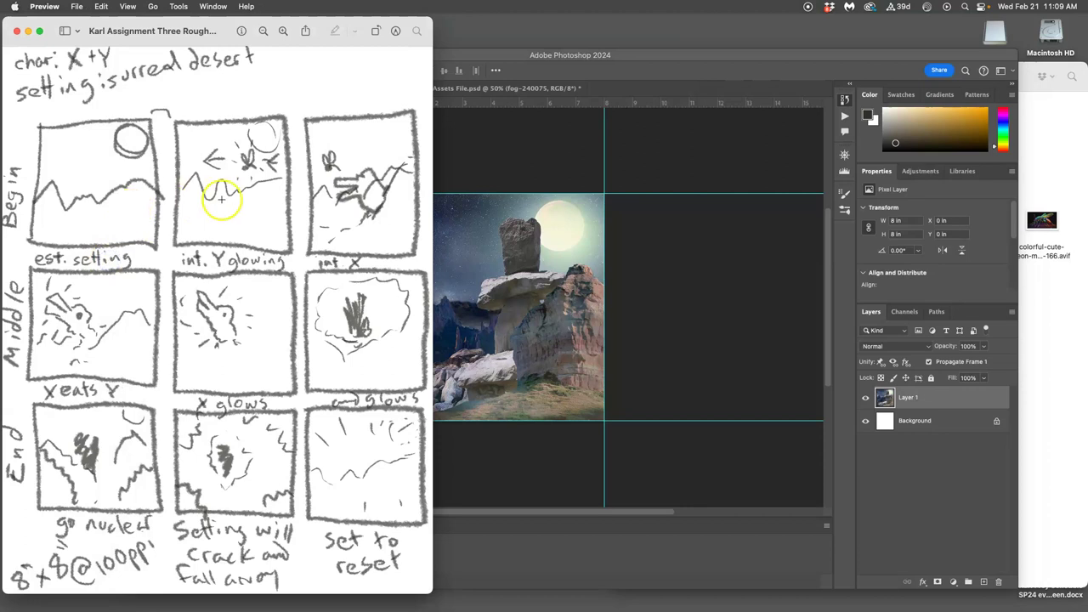
click(694, 302)
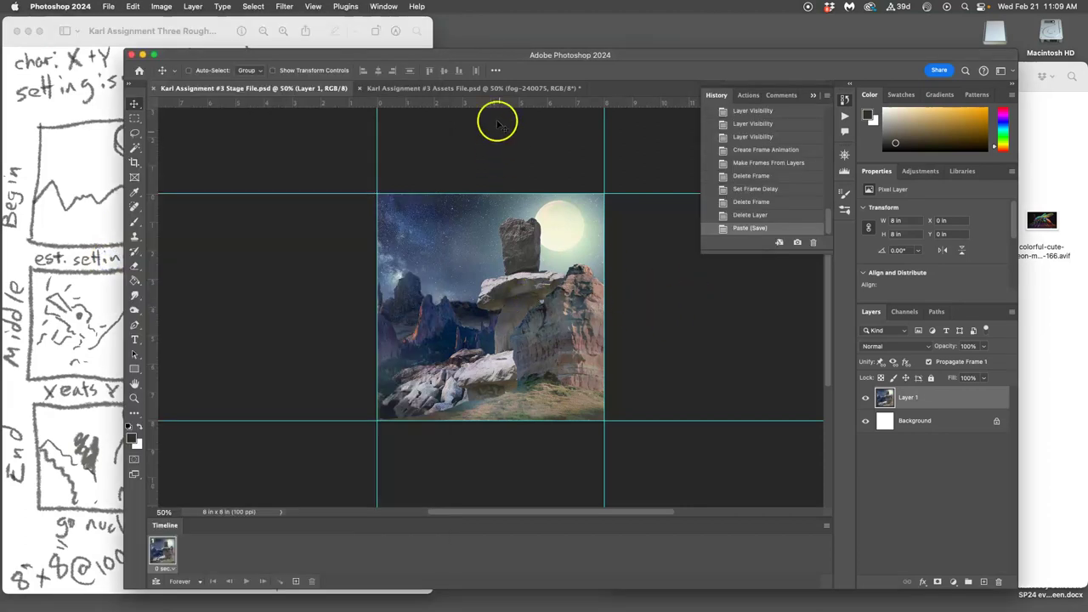
click(470, 87)
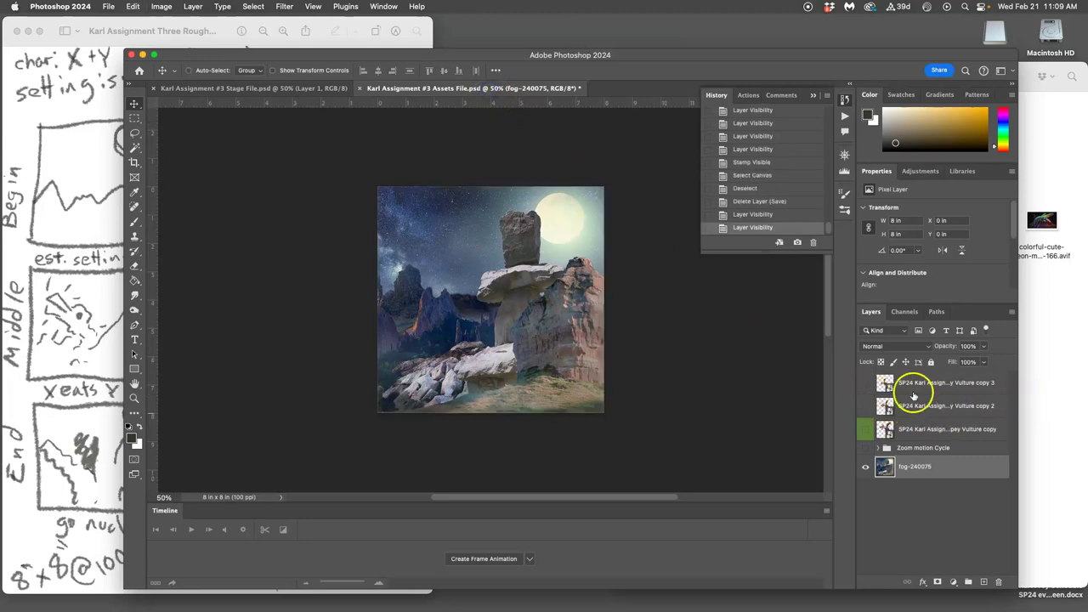
- Briefly show the three vulture copy layers, then hide them again
click(866, 429)
click(865, 405)
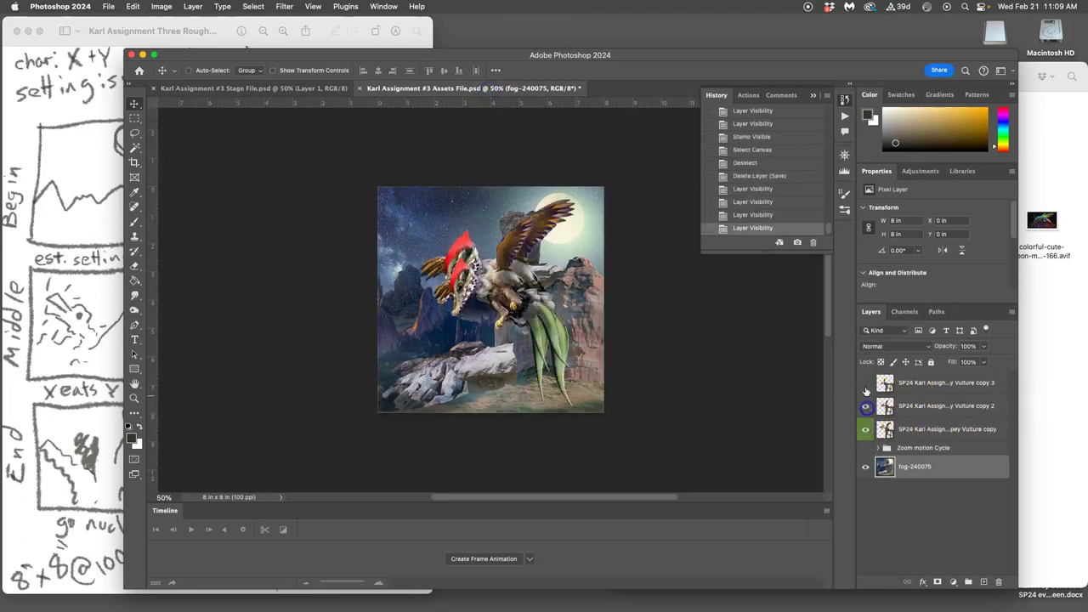
click(865, 383)
click(865, 383)
click(866, 405)
click(866, 429)
- Copy the colorful-cute-neon mosquito AVIF from Finder to the desktop and open it in Camera Raw
click(1062, 362)
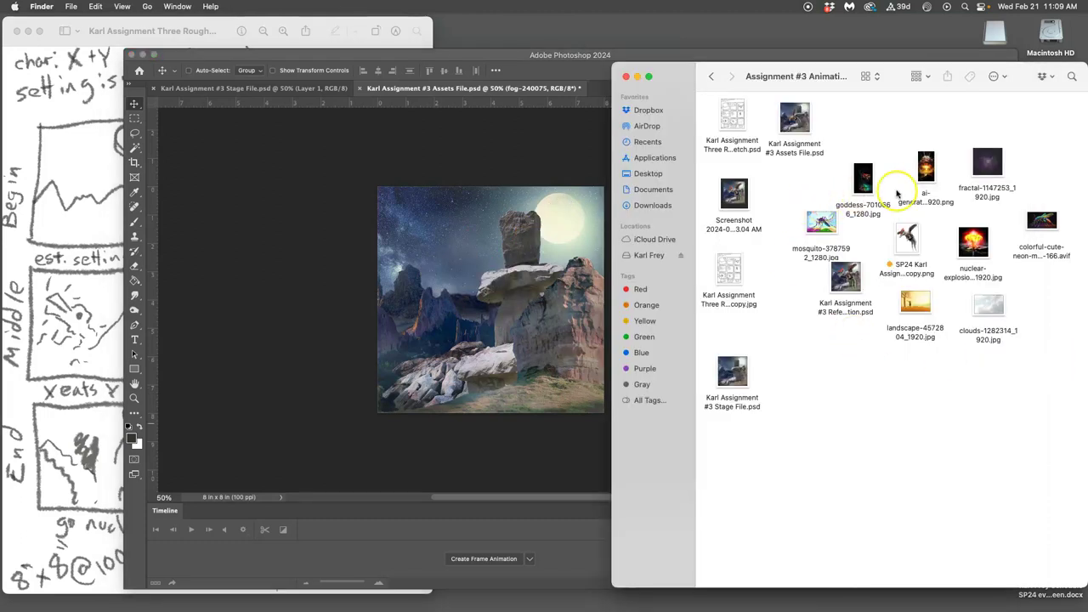
drag(1042, 223, 580, 340)
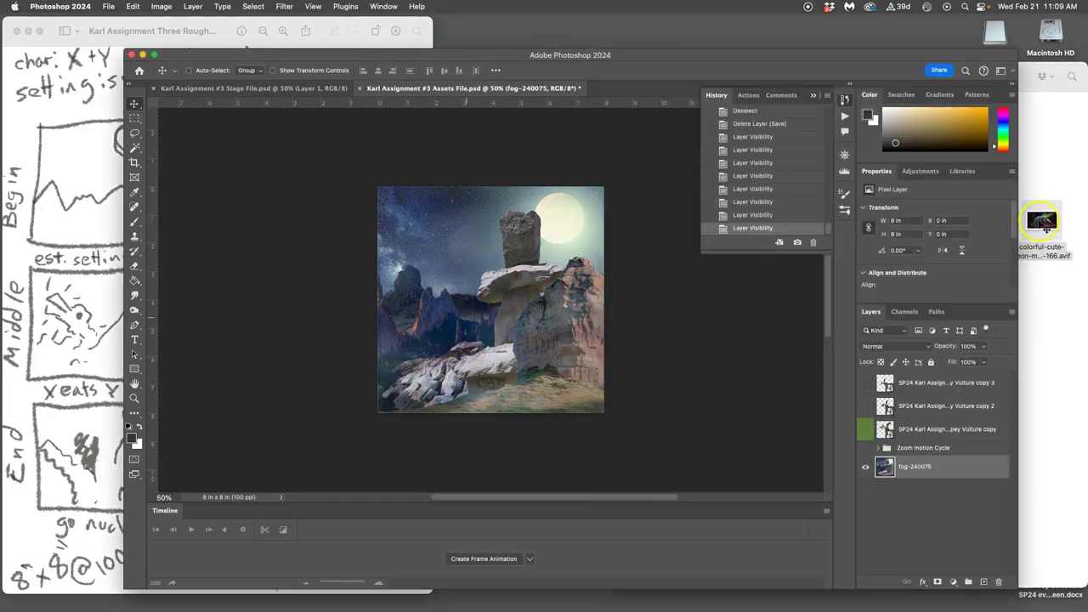
double_click(1045, 228)
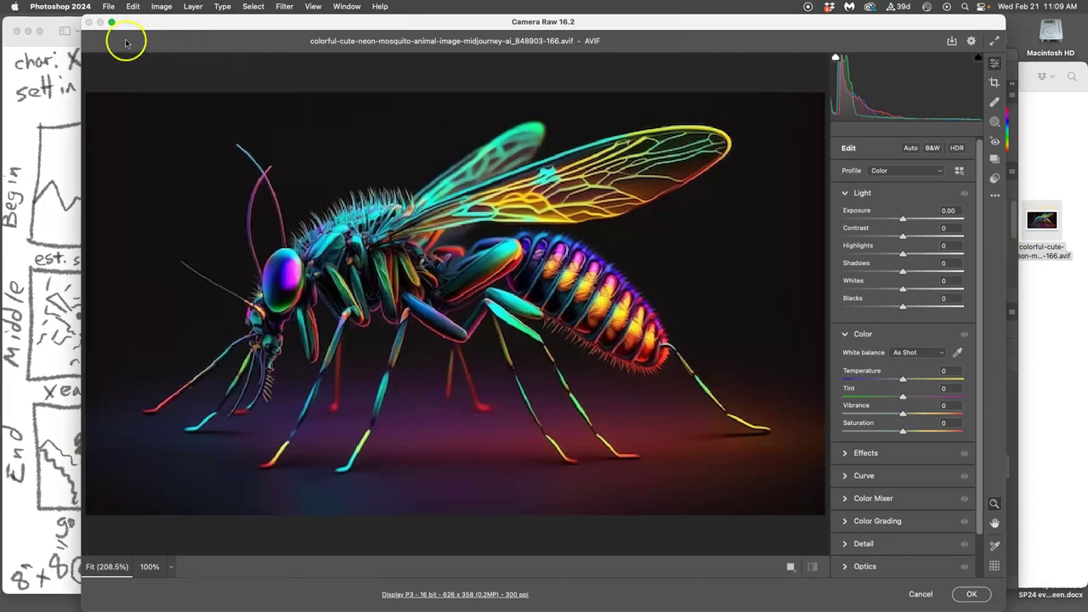
mouse_move(143, 23)
mouse_down()
mouse_move(151, 82)
mouse_move(136, 23)
mouse_up()
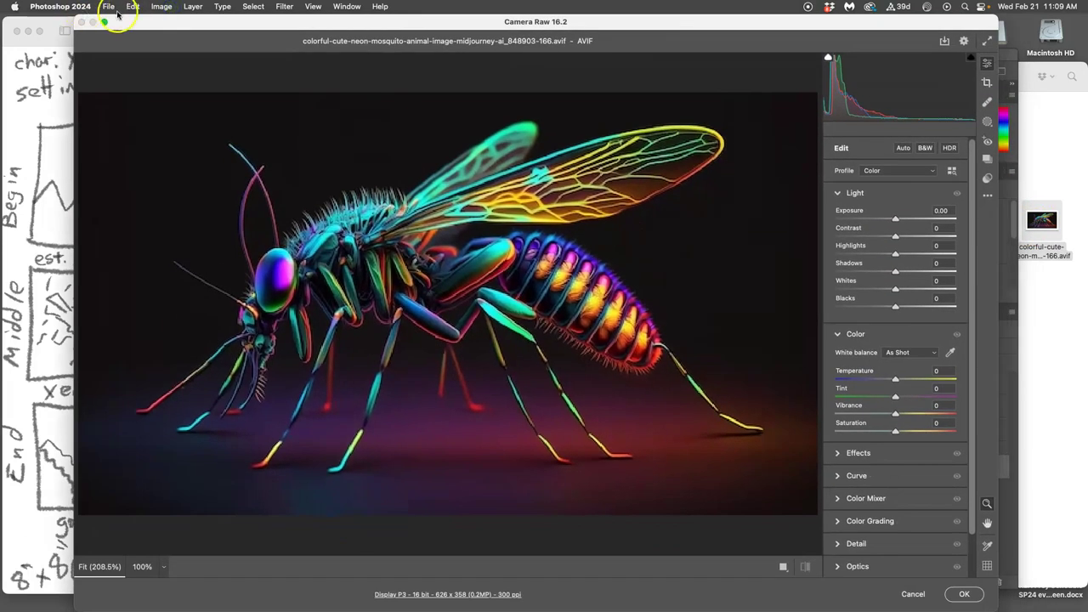
- Cancel Camera Raw and open the mosquito AVIF in Preview instead
click(913, 594)
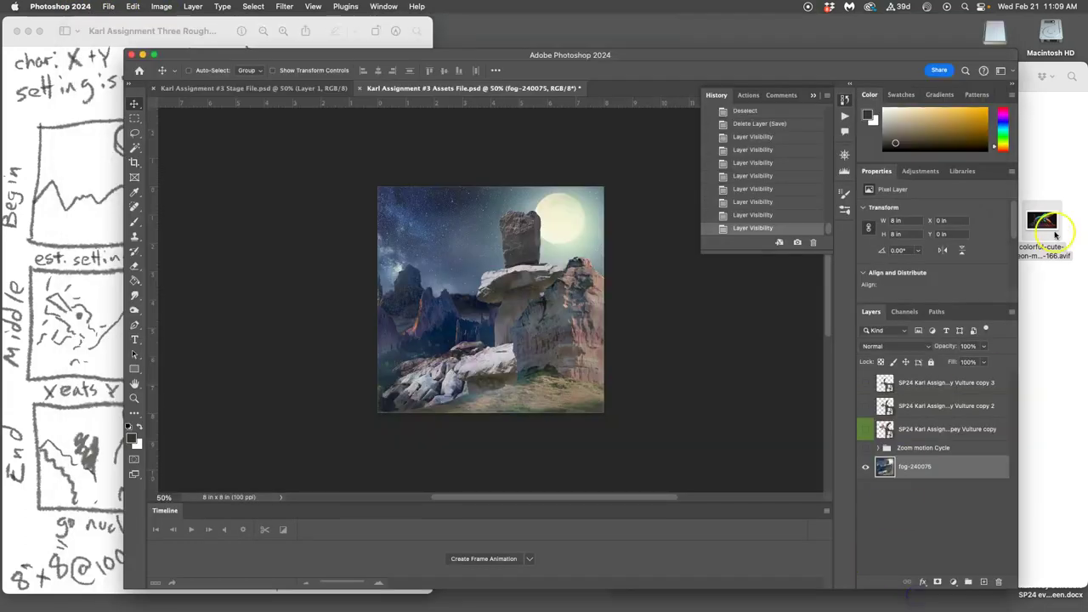
right_click(1055, 235)
mouse_move(943, 245)
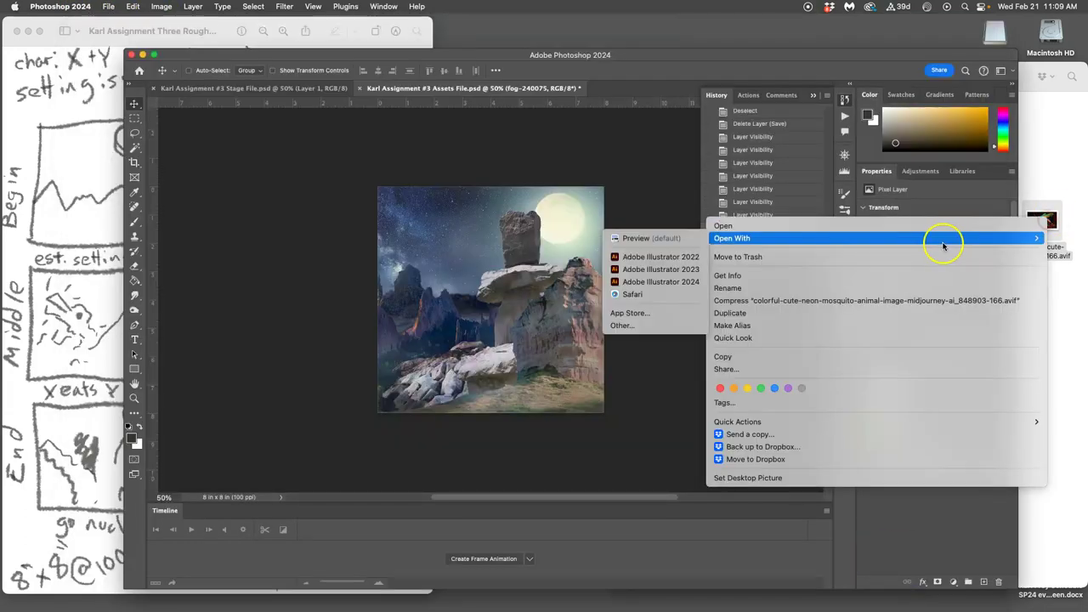
click(652, 238)
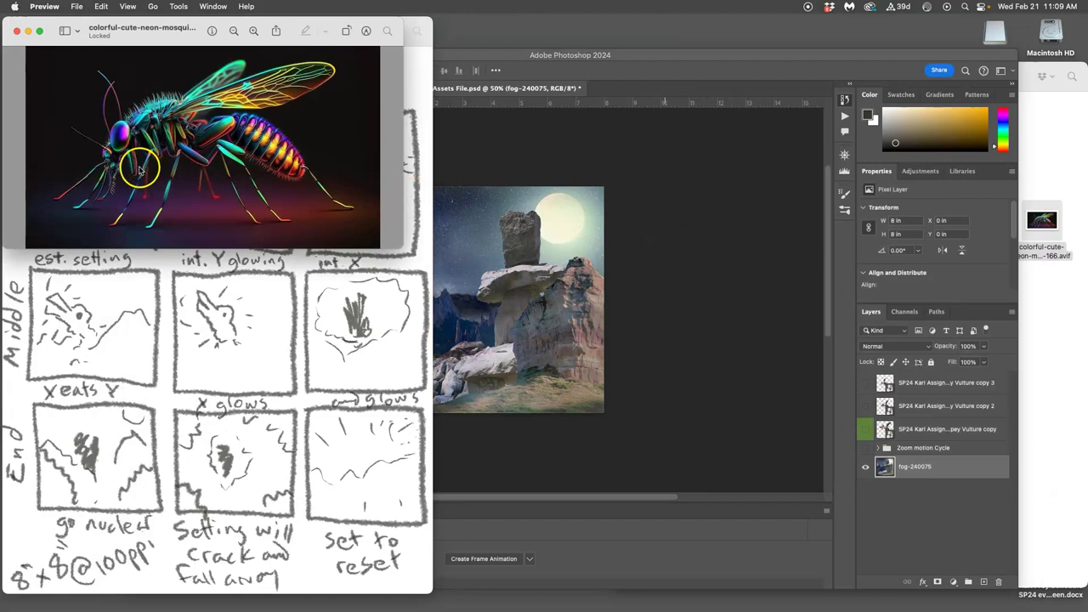
- Export the image as a JPEG to the Desktop, close it, and move the original AVIF to the Trash
click(76, 7)
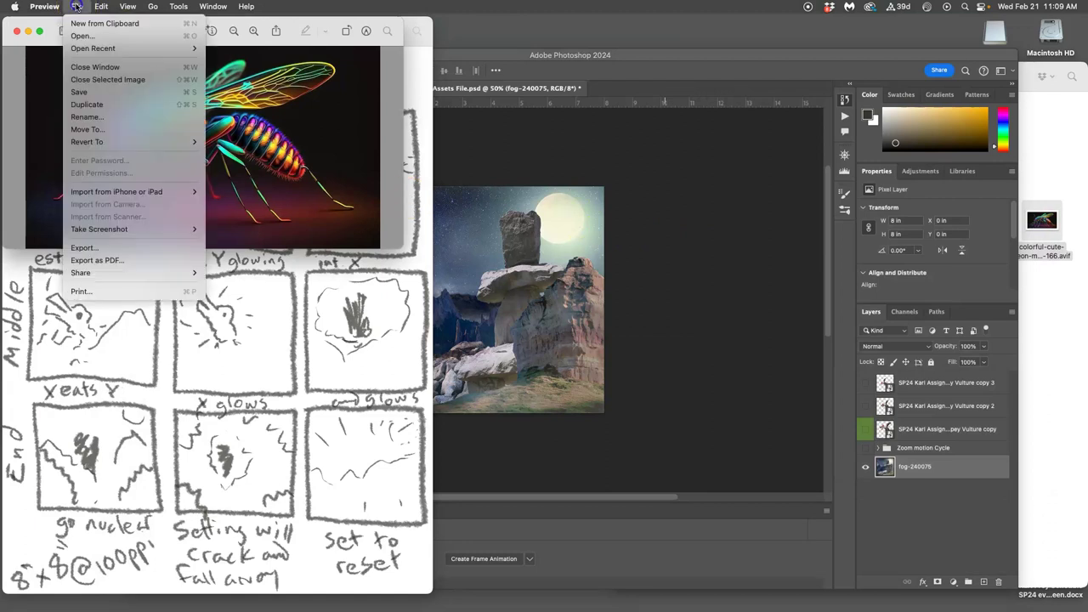
click(94, 248)
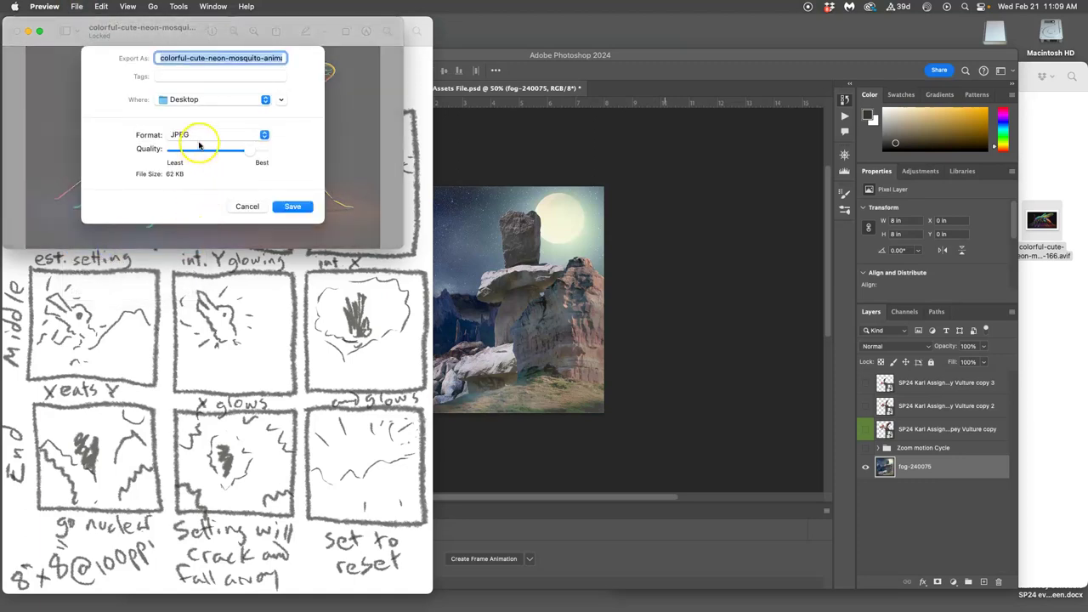
click(293, 206)
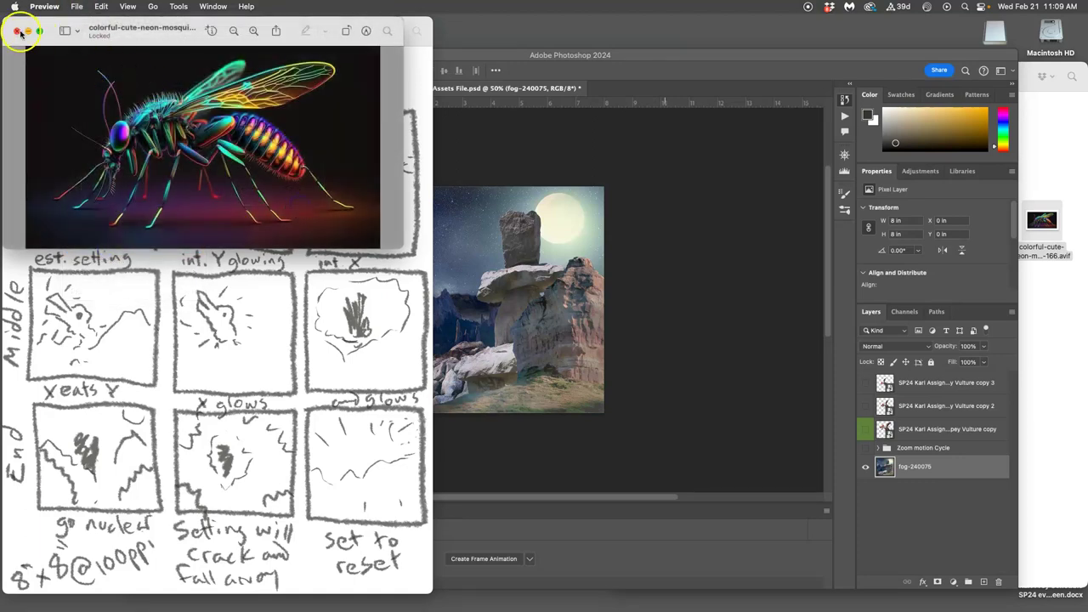
click(16, 31)
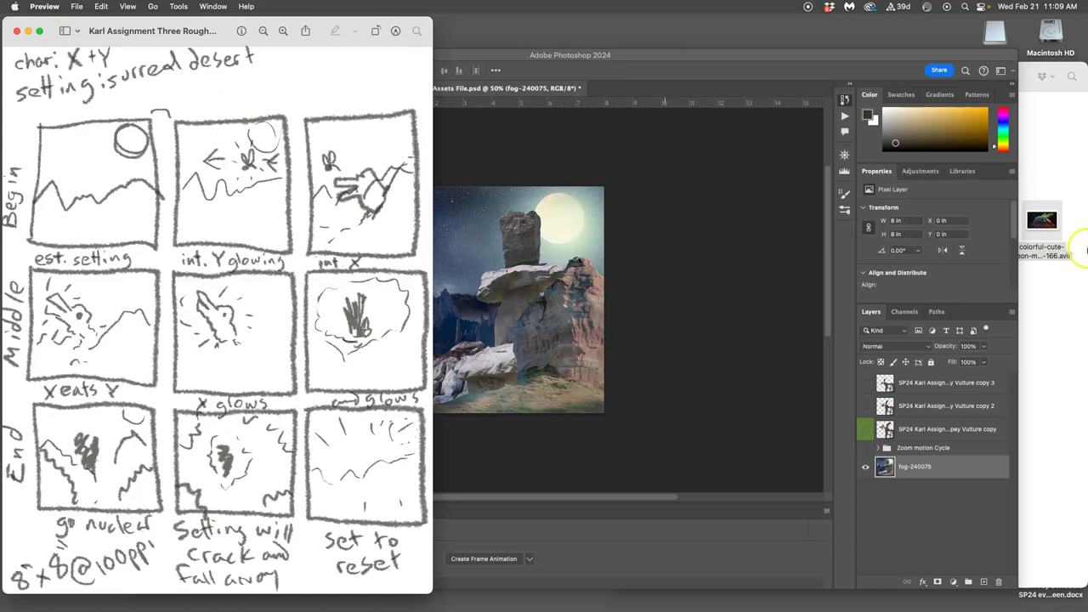
right_click(1048, 232)
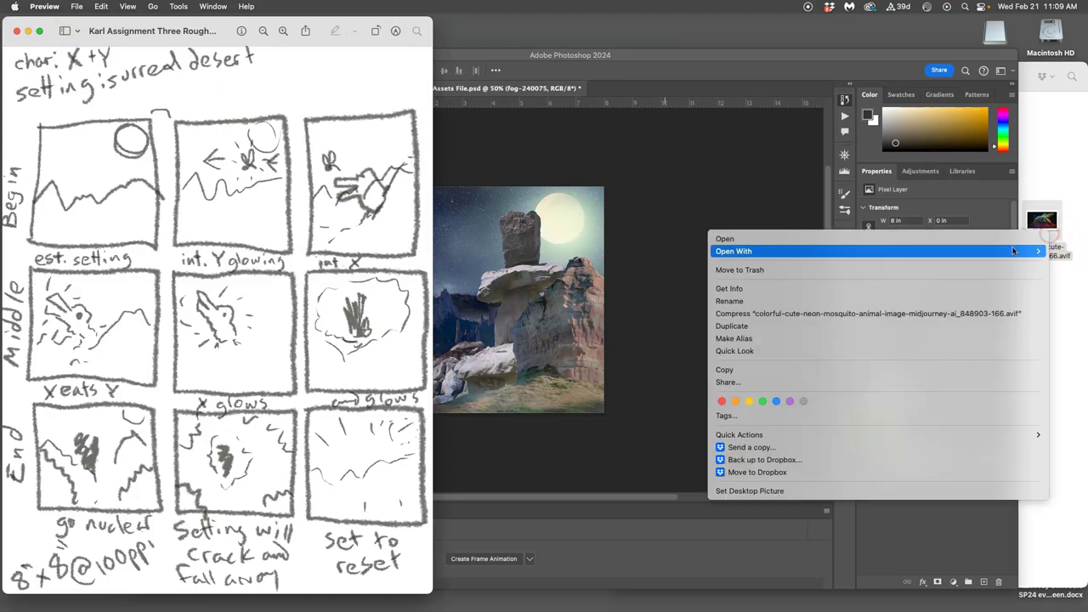
click(832, 271)
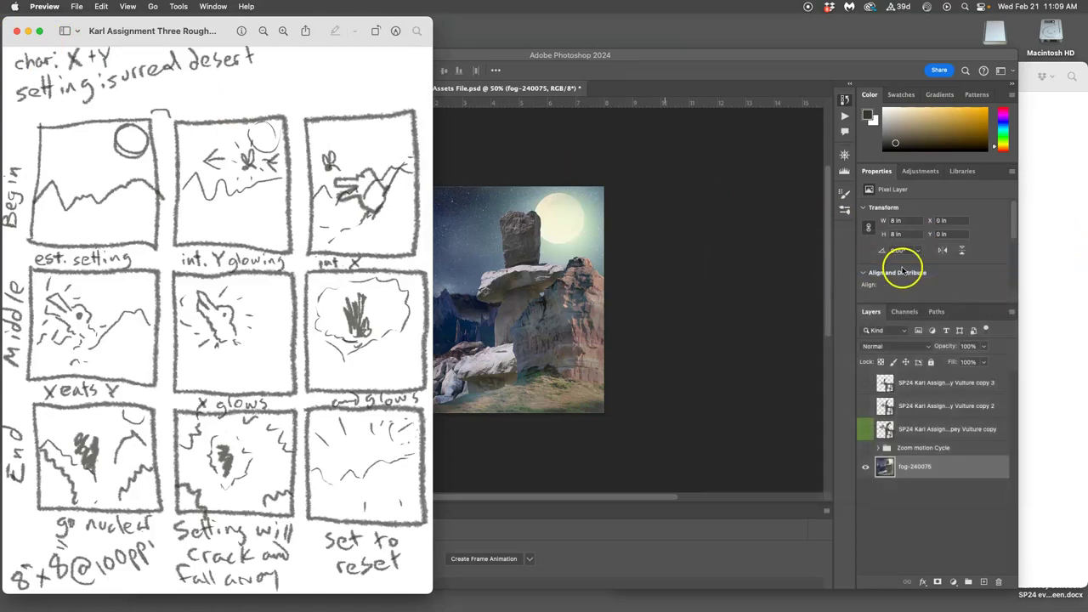
- Drag the mosquito JPEG from the desktop onto the Assets canvas and commit the Place Embedded
key(F11)
drag(976, 204, 528, 291)
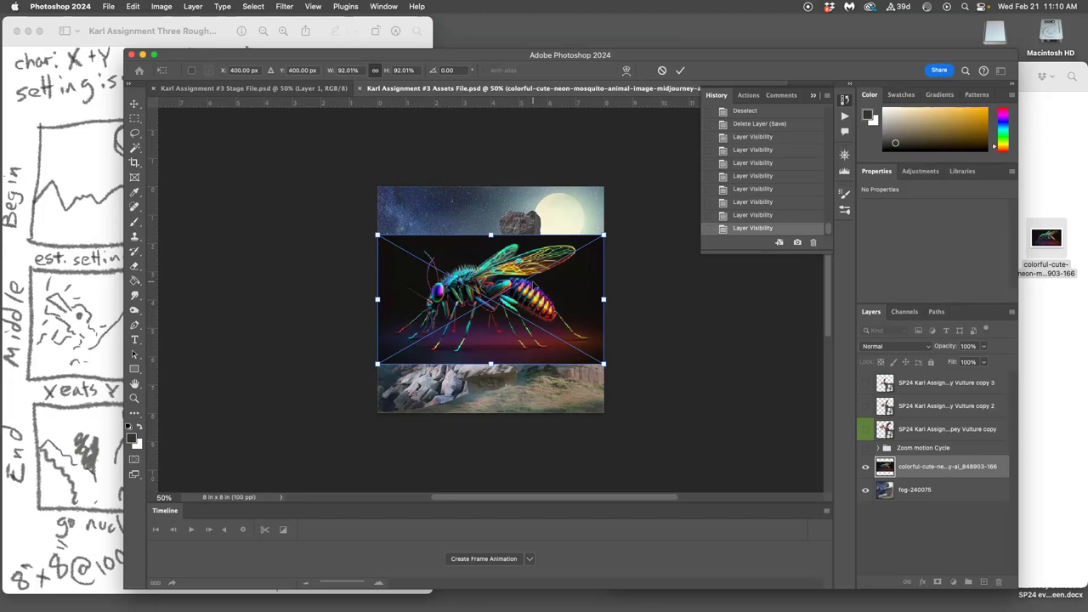
key(Return)
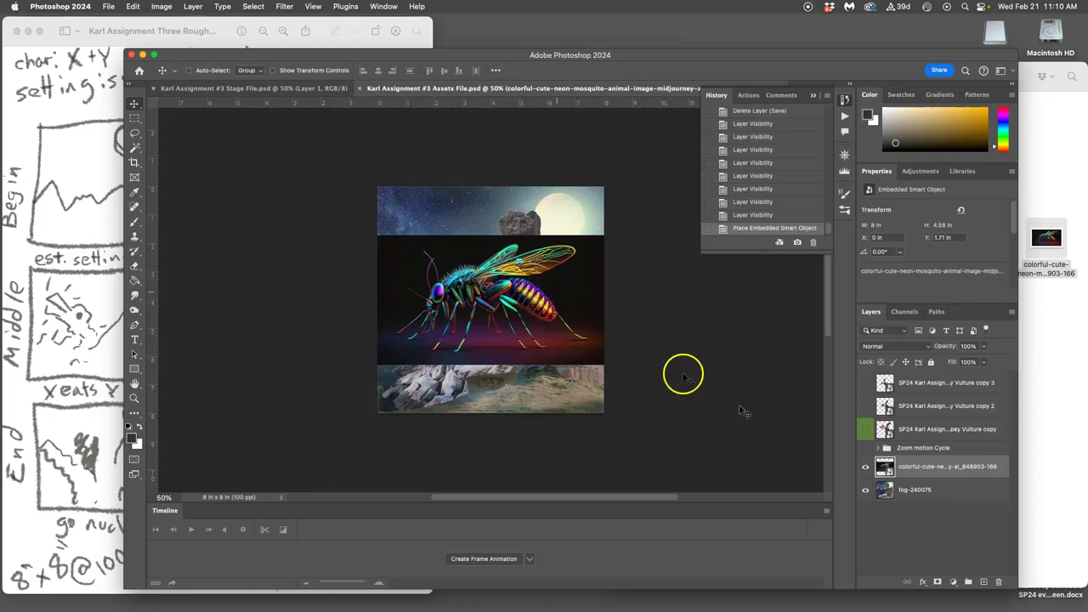
- Magic Wand-select the dark background, purple glow and rocky strip around the mosquito
click(134, 148)
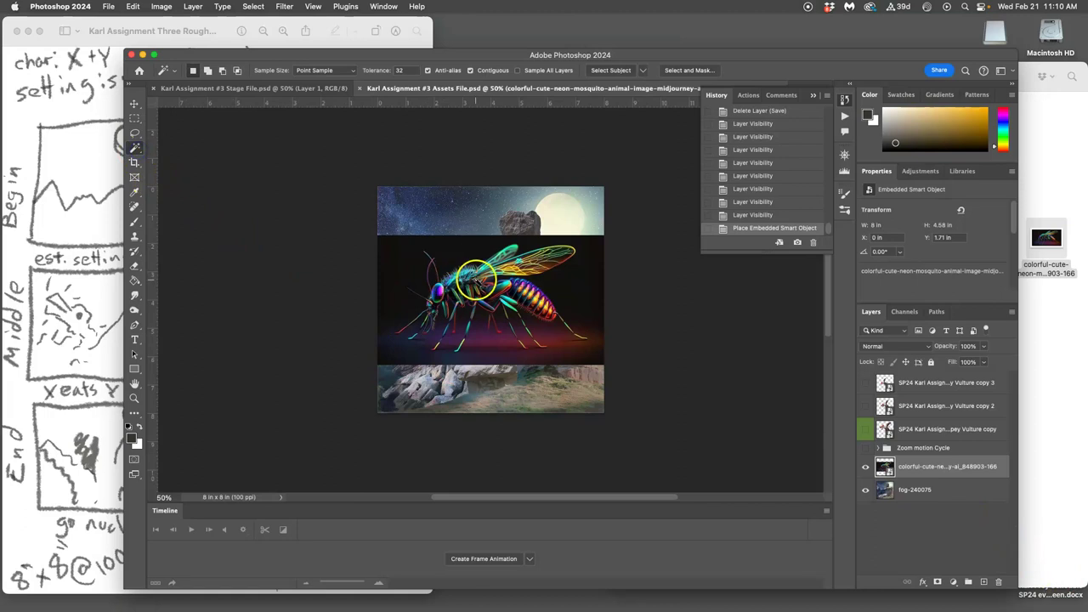
click(578, 296)
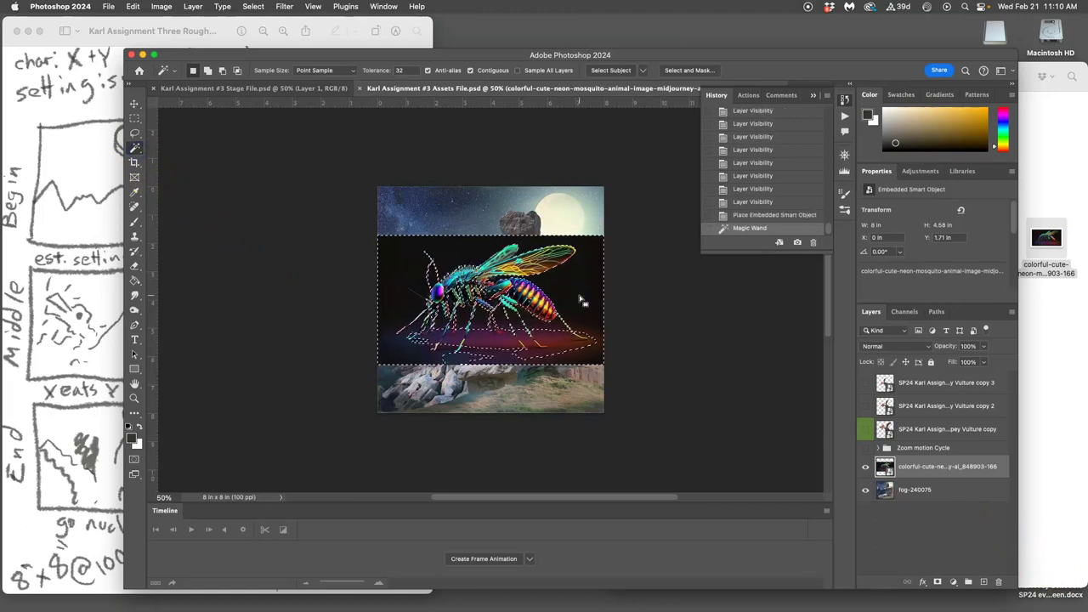
shift+click(554, 320)
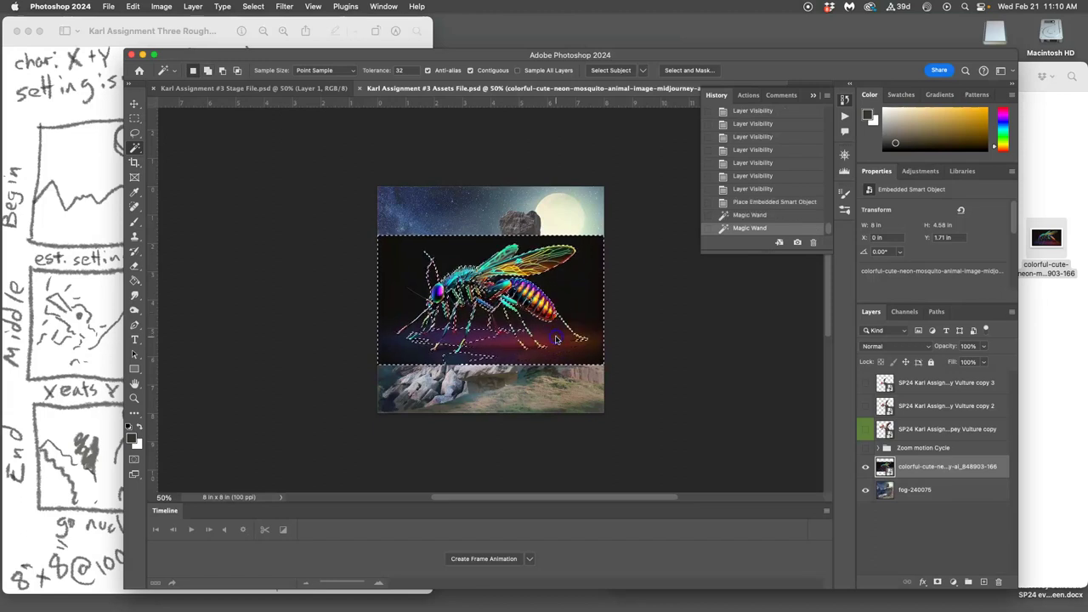
shift+click(505, 340)
shift+click(432, 330)
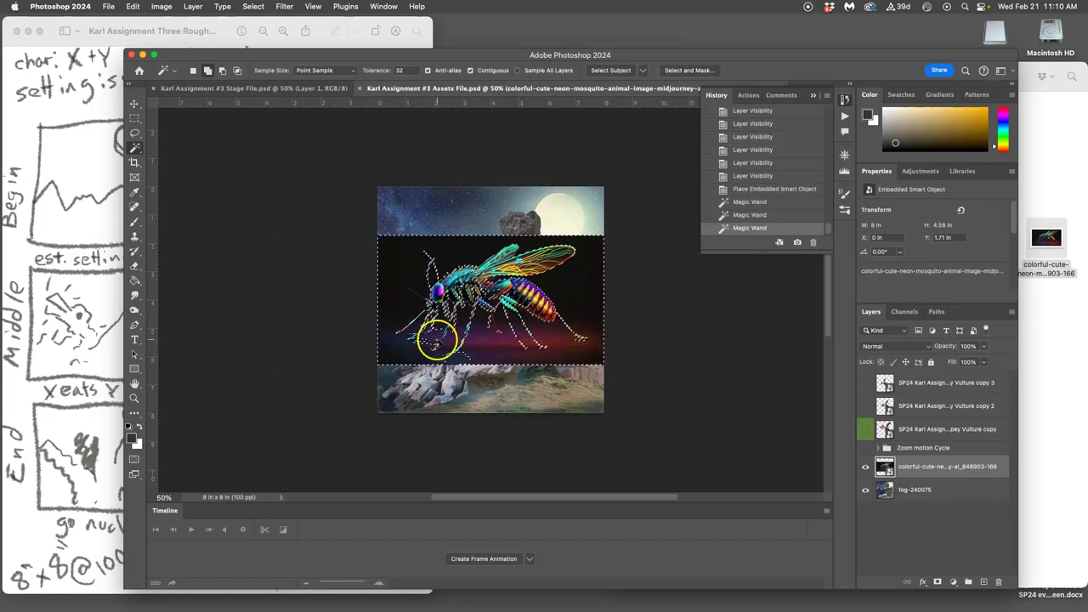
shift+click(445, 365)
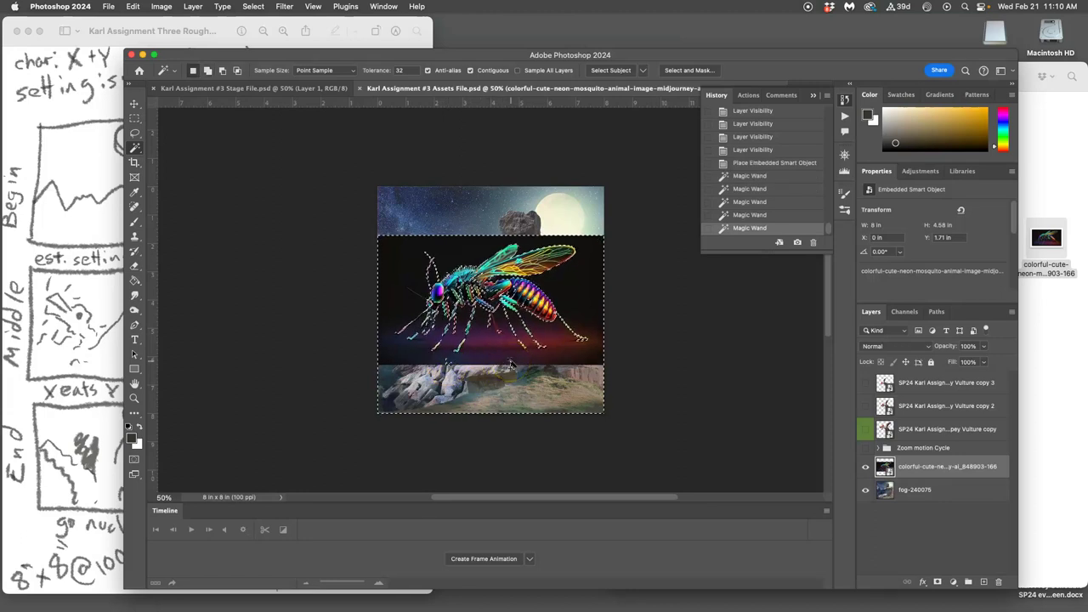
key(BackSpace)
click(574, 238)
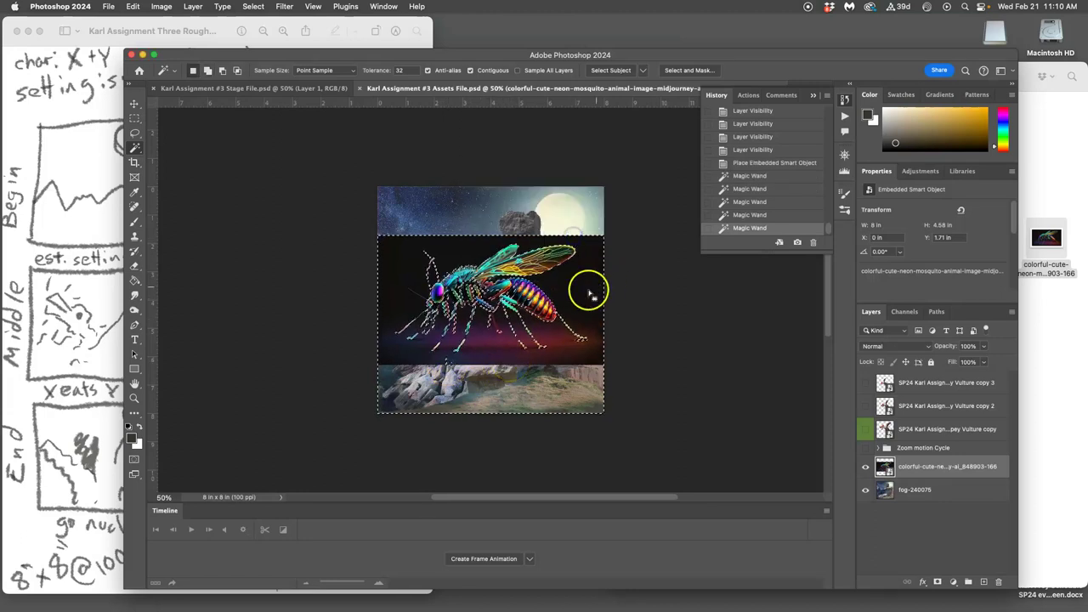
- Add the area near the thorax to the selection and rasterize the mosquito smart object layer
key(super+equal)
key(super+equal)
key(super+equal)
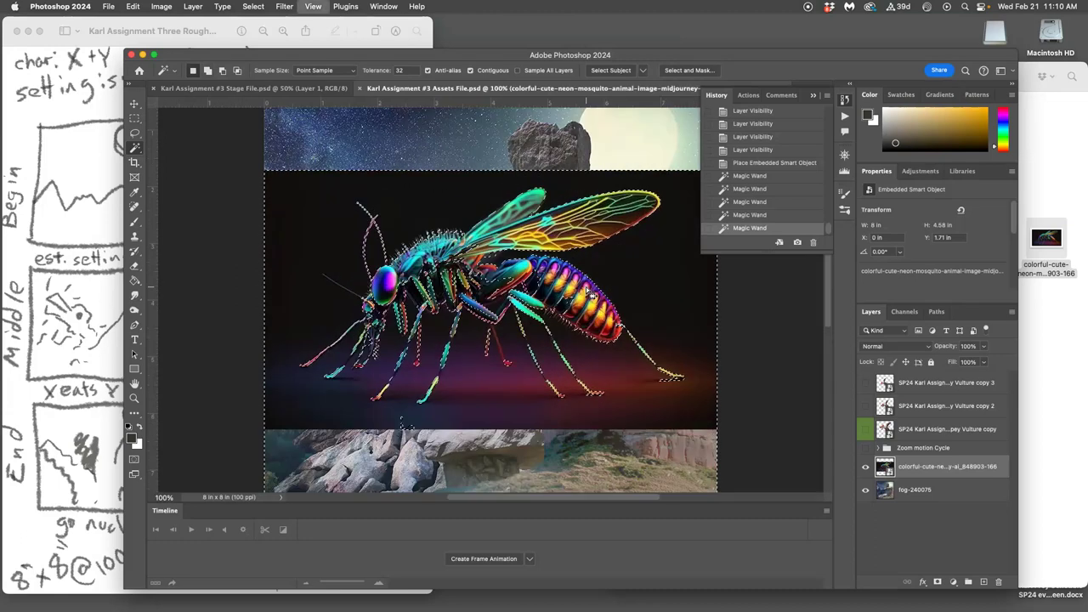
click(491, 270)
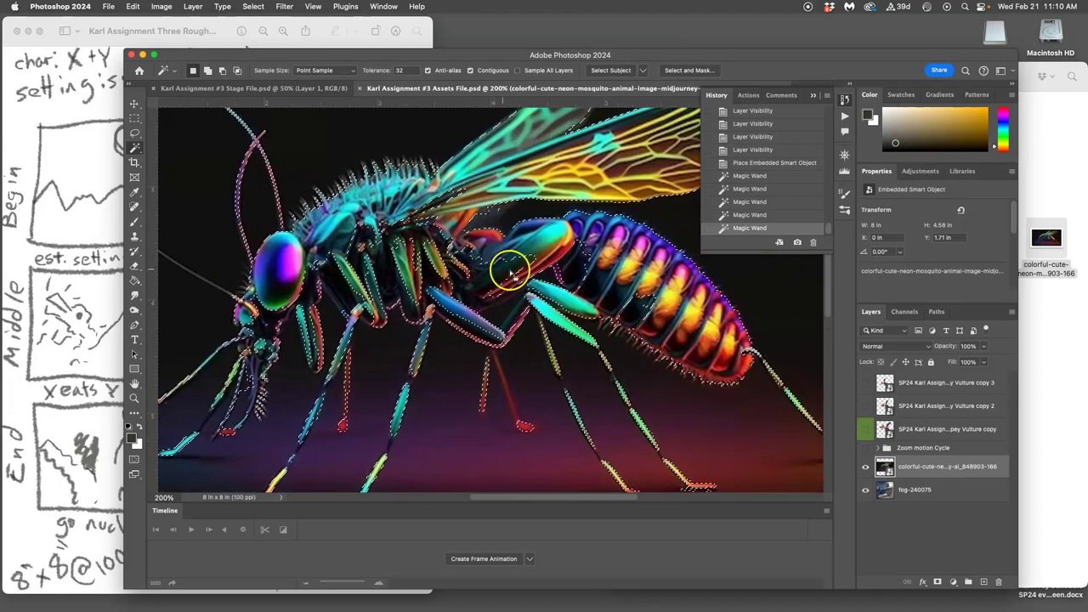
right_click(933, 465)
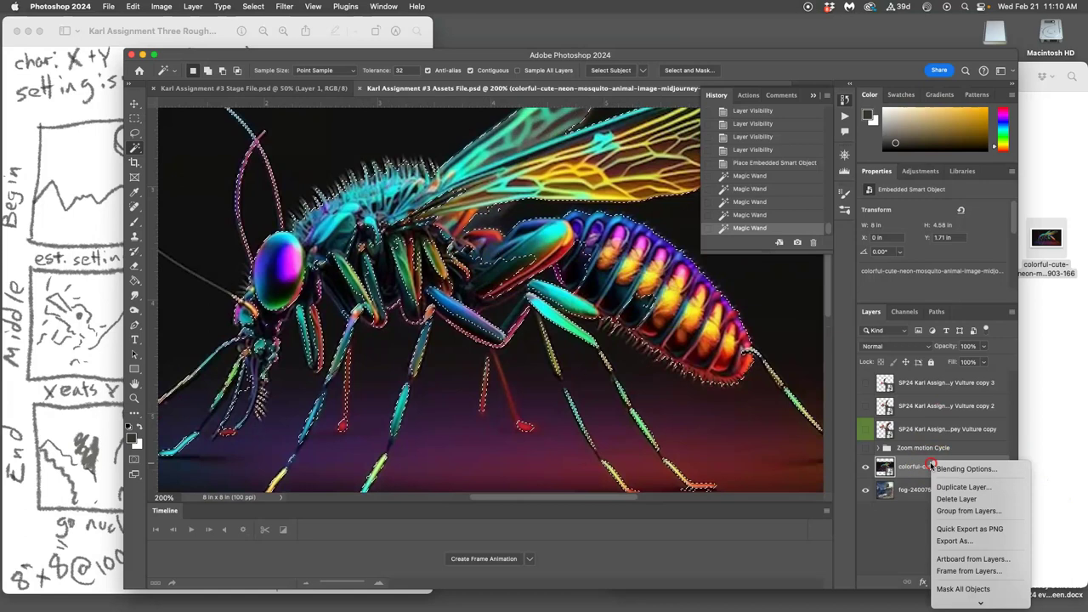
mouse_move(980, 600)
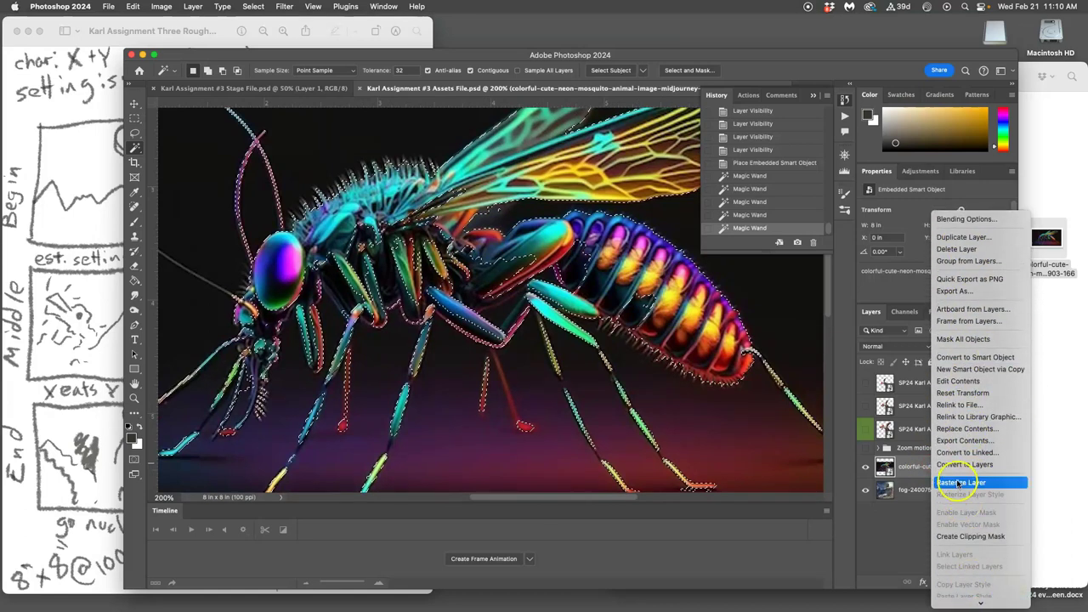
click(958, 482)
key(super+minus)
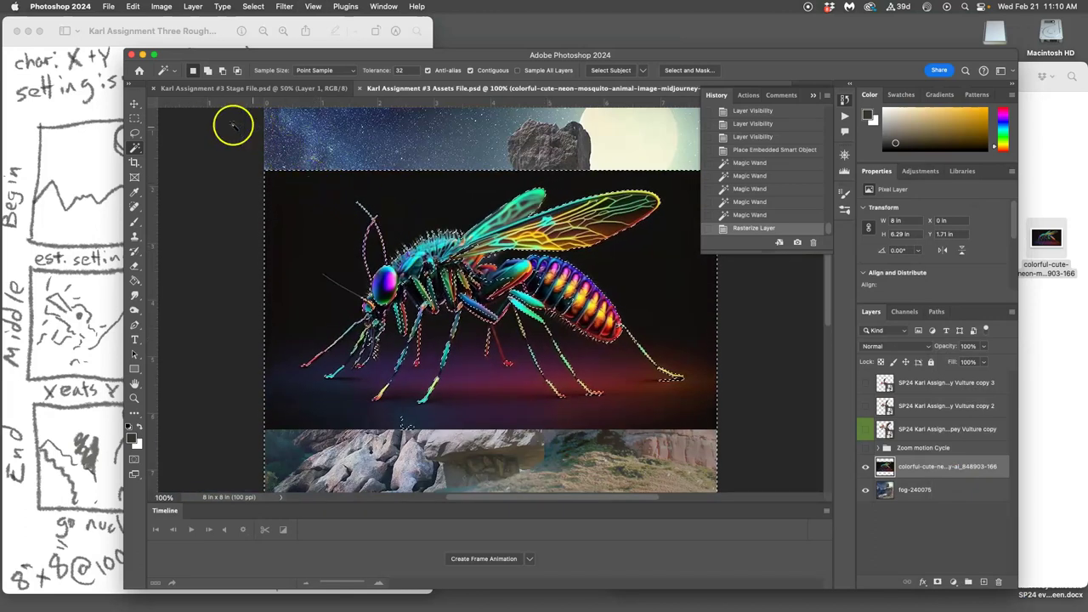
- Delete the black background around the mosquito, then undo the deletion to keep the backdrop
click(247, 163)
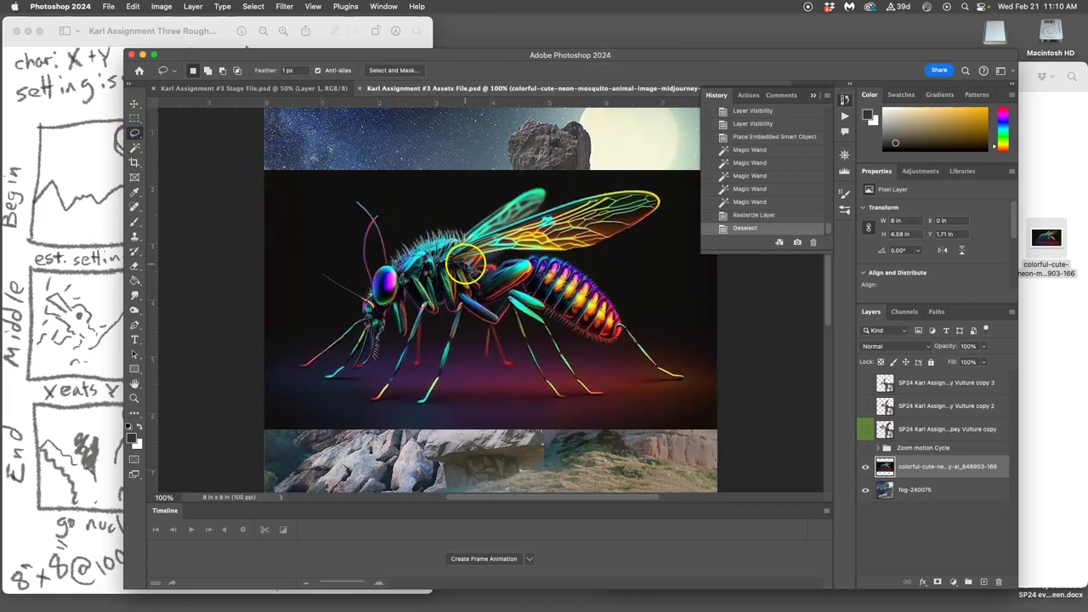
key(super+z)
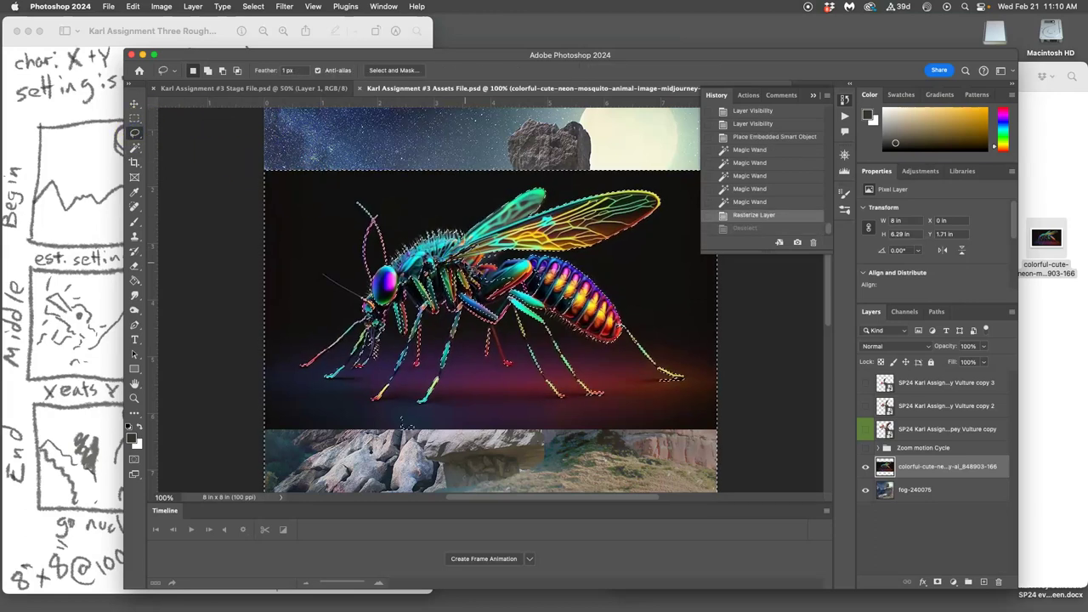
key(BackSpace)
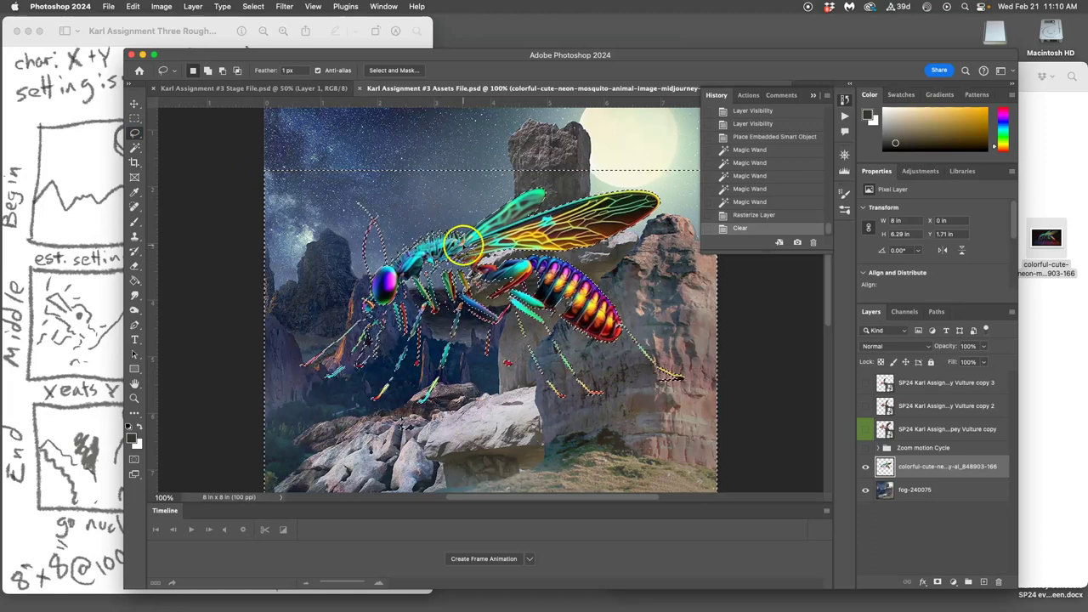
click(501, 244)
key(super+z)
key(super+z)
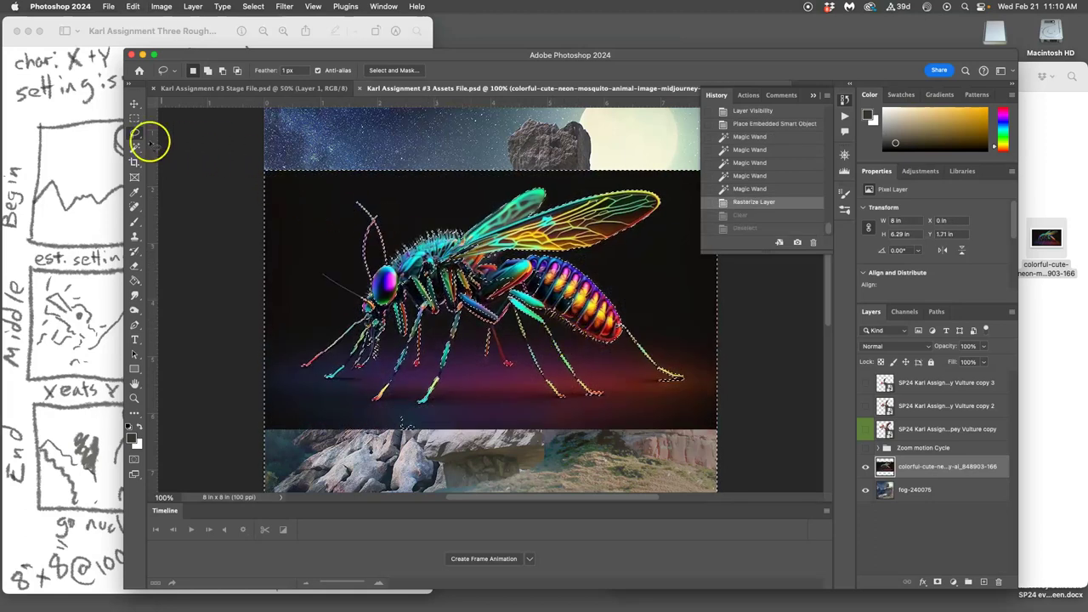
click(134, 147)
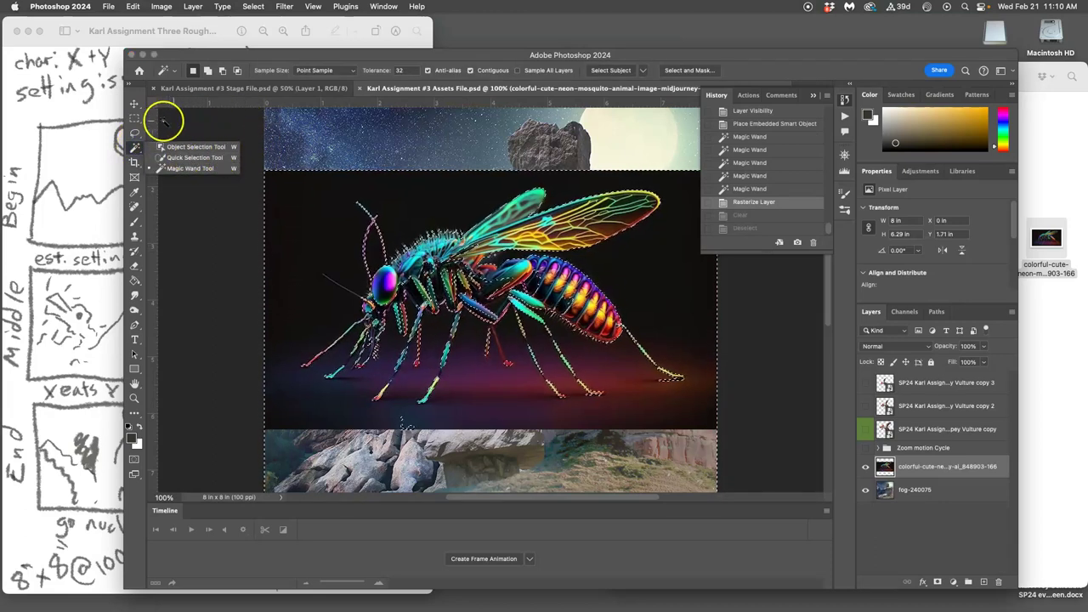
- Box the mosquito with the Object Selection Tool, copy it to Layer 2 with Cmd+J, and toggle the original to check
click(135, 132)
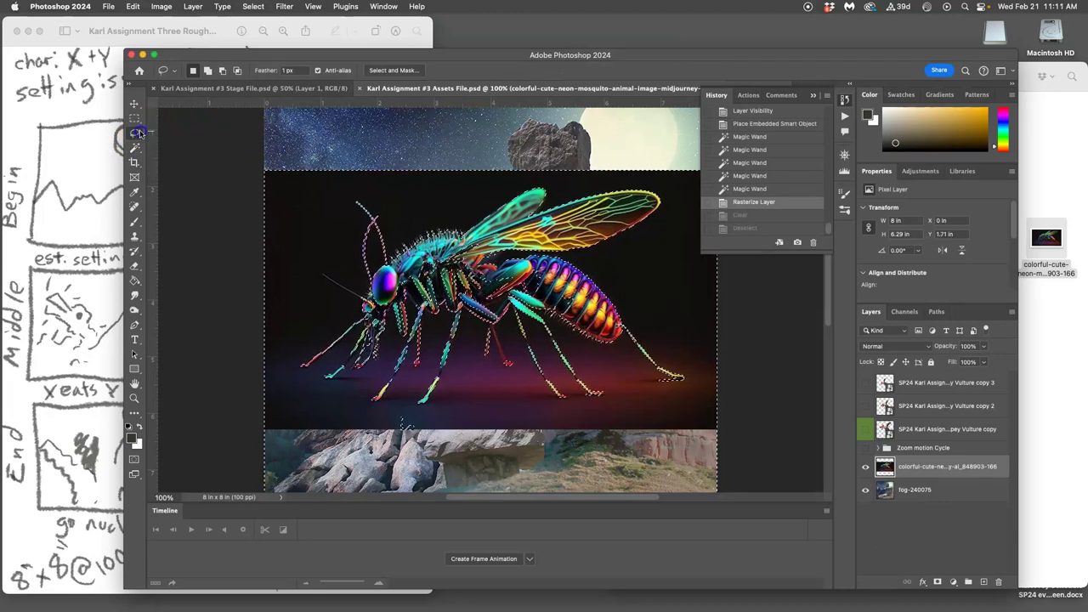
click(185, 143)
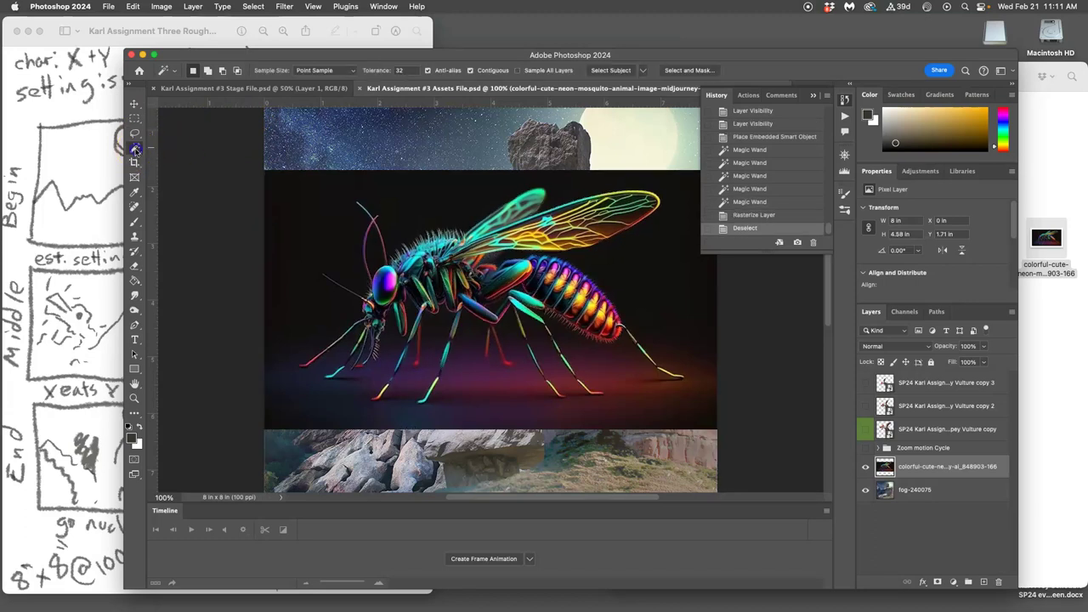
click(134, 150)
click(187, 144)
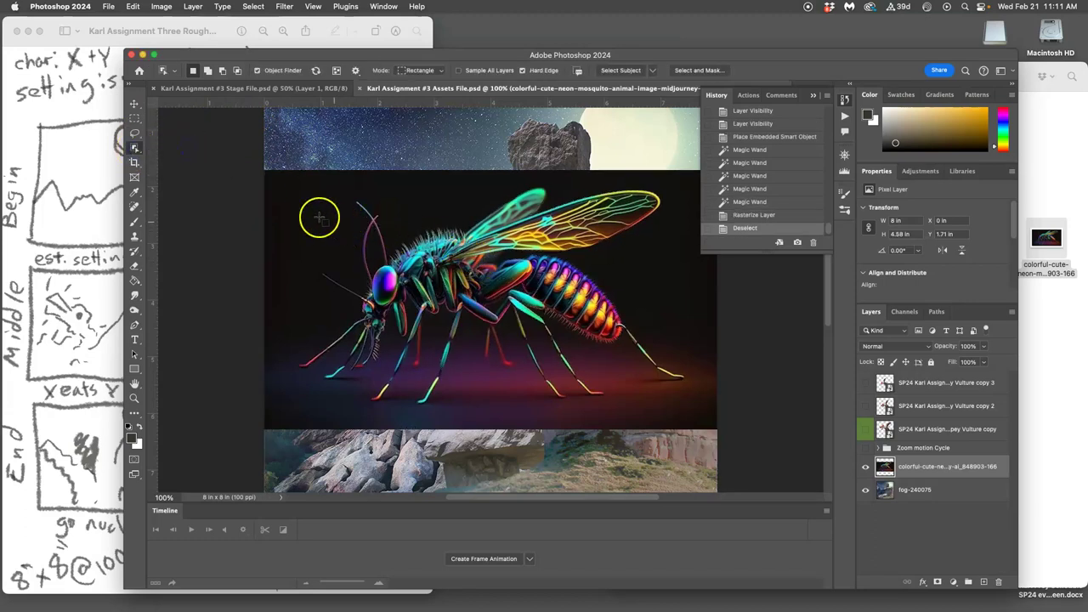
drag(299, 194, 681, 400)
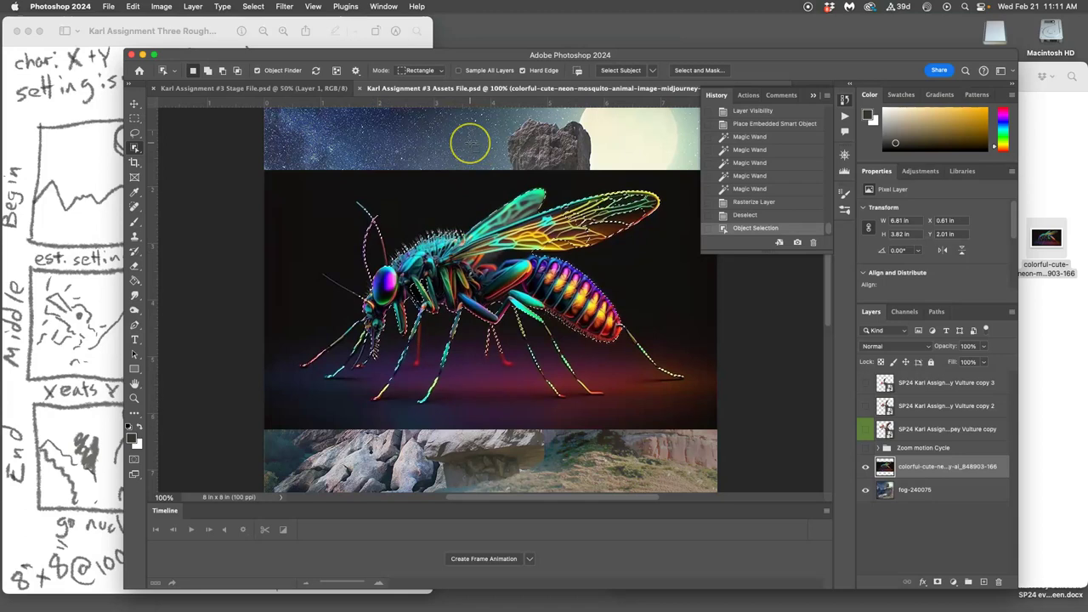
key(cmd+j)
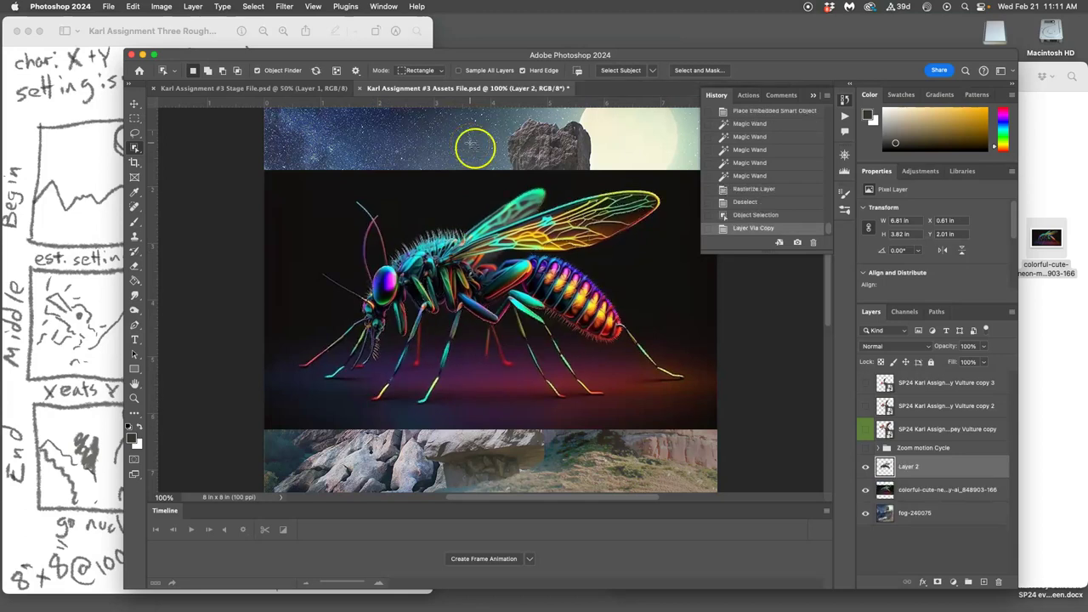
click(866, 491)
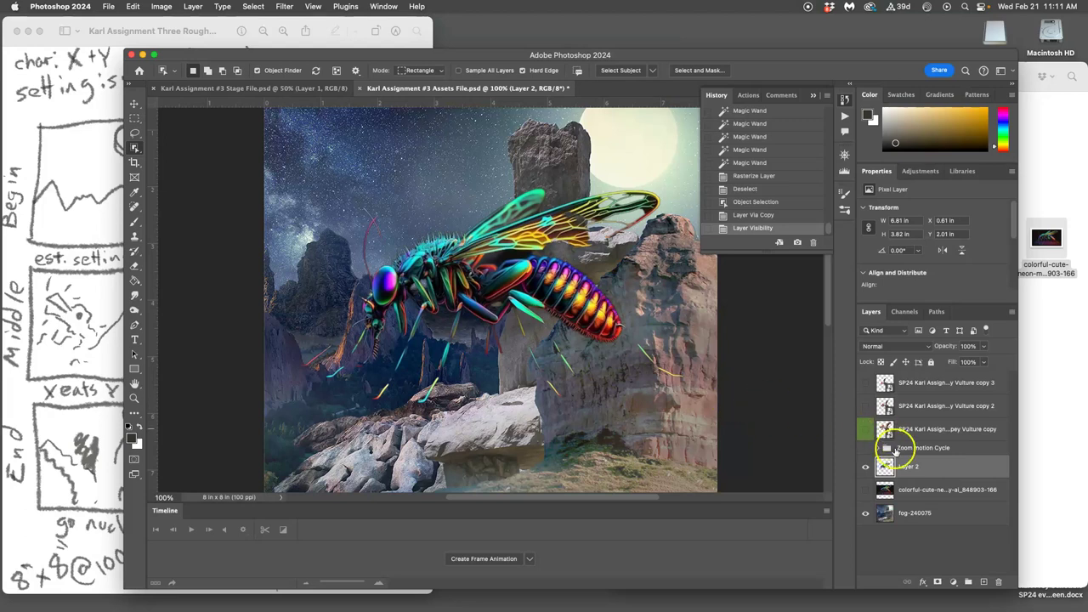
click(866, 490)
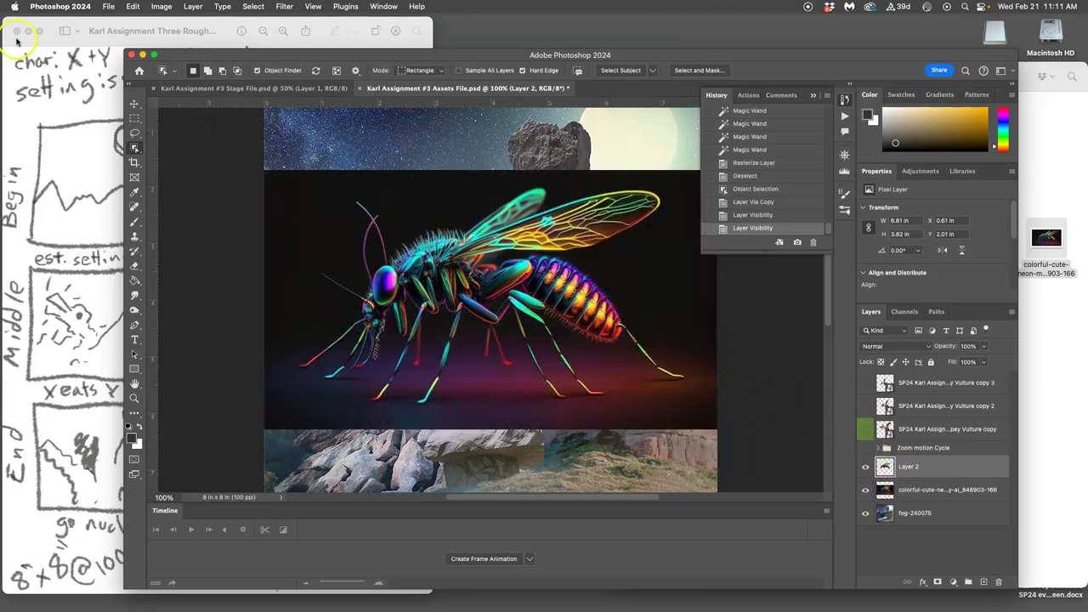
- Lasso-select the mosquito's wing and copy it onto a new Layer 3
click(134, 133)
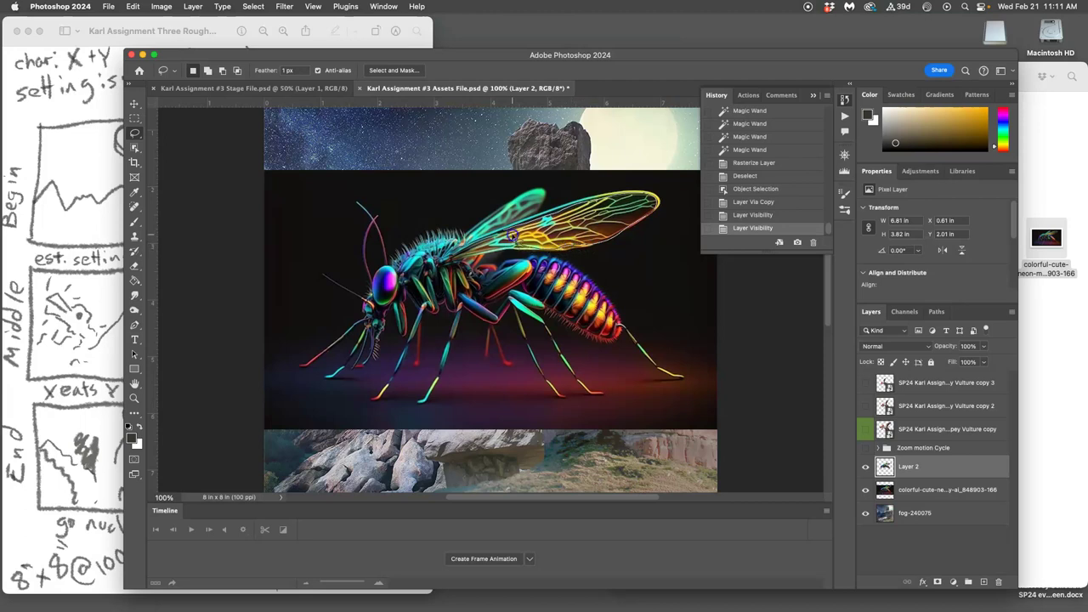
drag(510, 236, 509, 238)
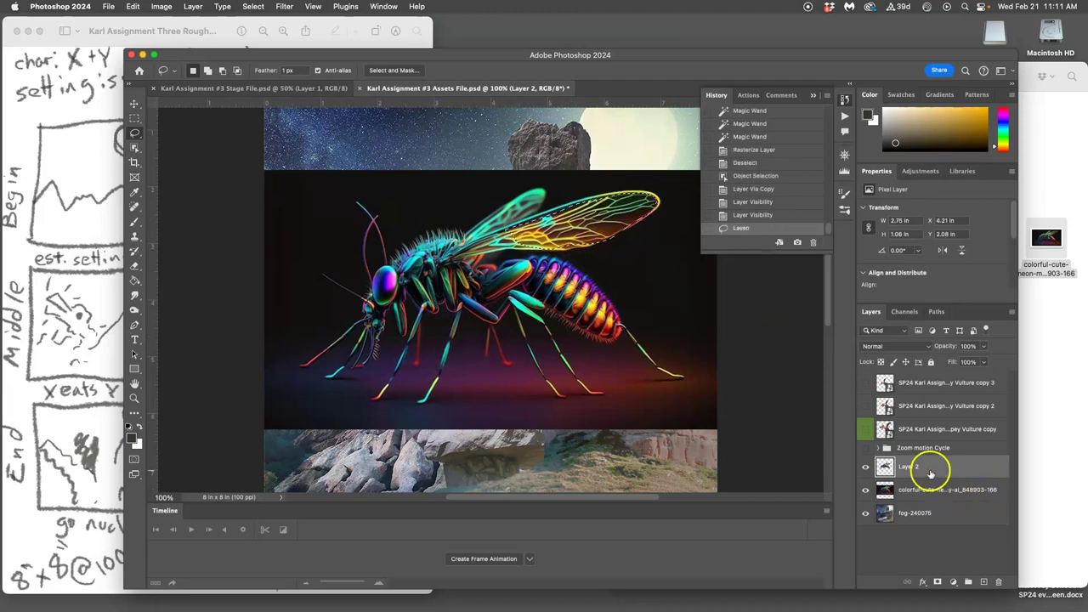
key(super+j)
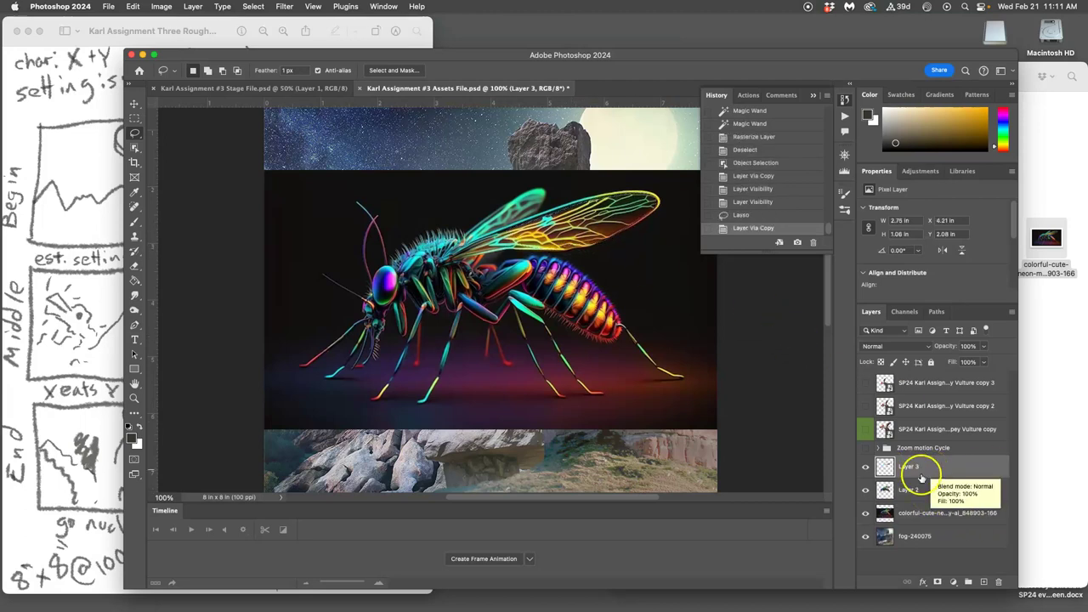
- Toggle Layer 2 and the original image on and off, then undo and redo back to the Layer 3 copy
click(866, 489)
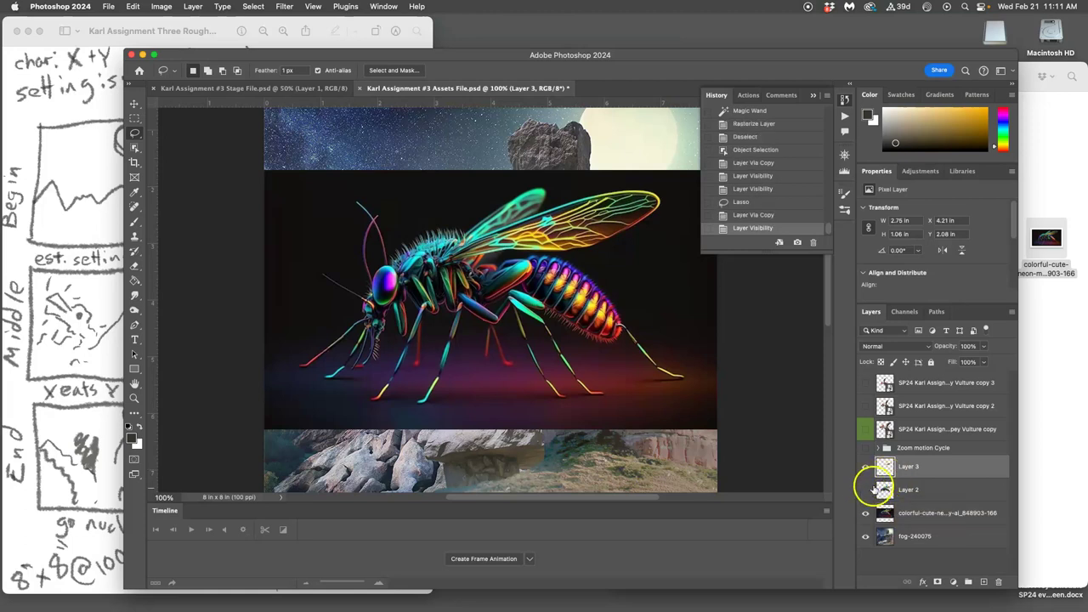
click(865, 489)
click(866, 514)
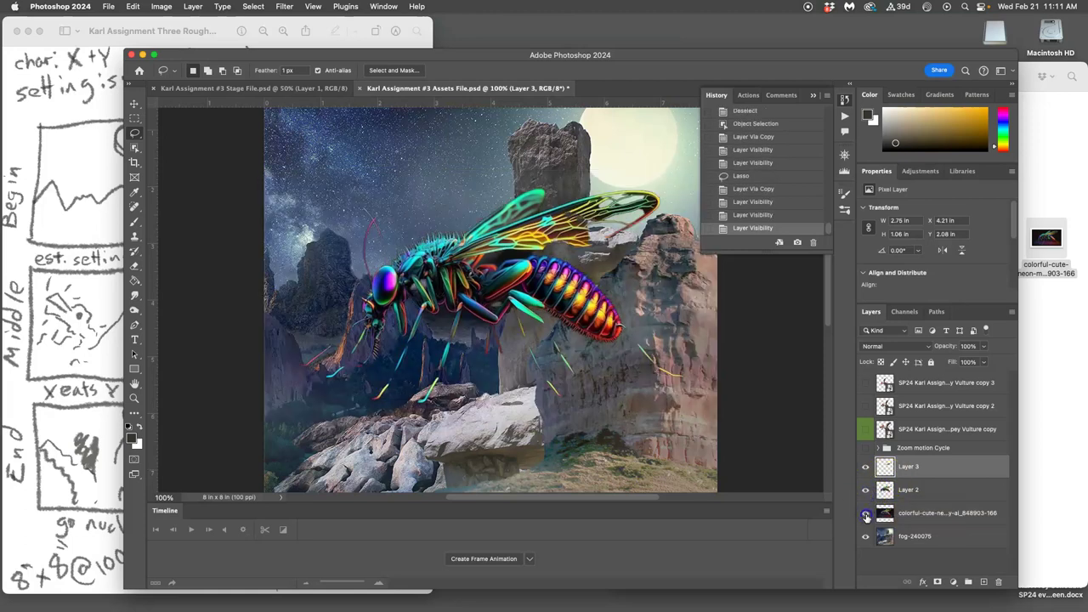
click(867, 514)
key(super+z)
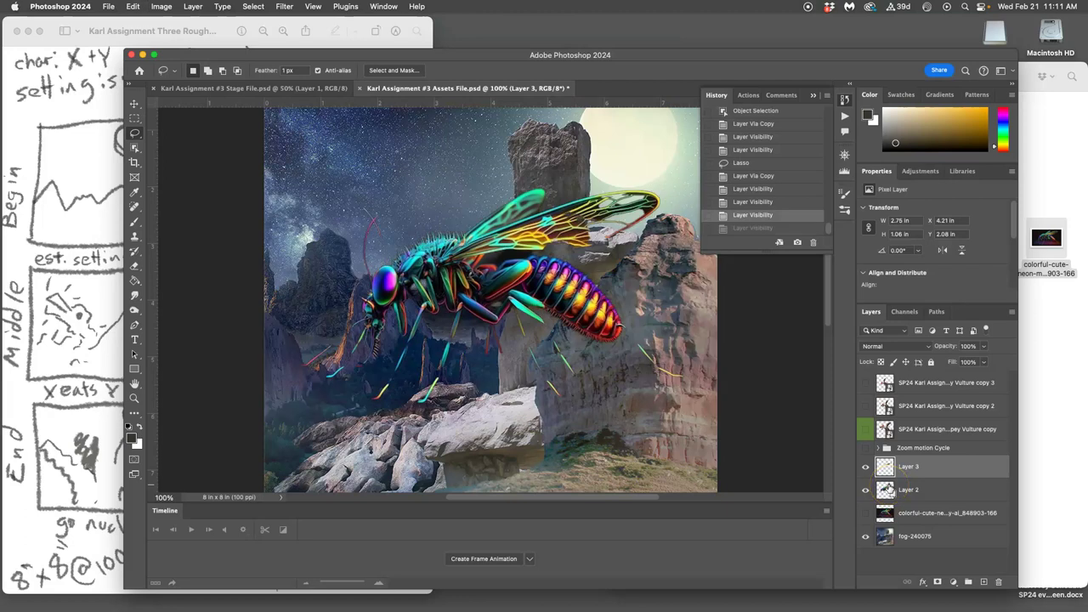
key(super+z)
key(super+z)
key(super+z)
key(super+z)
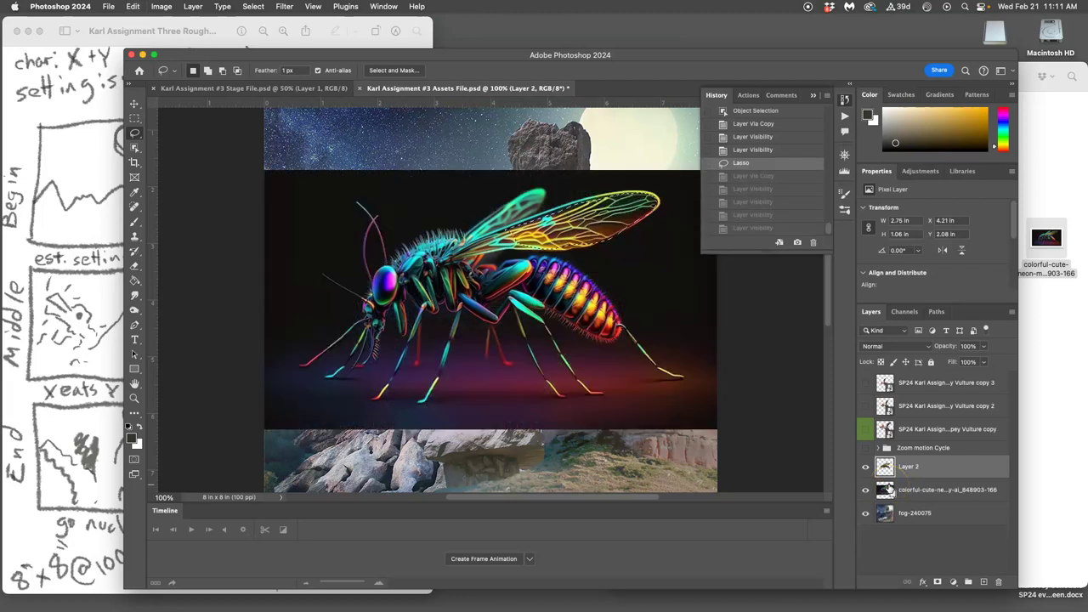
click(935, 491)
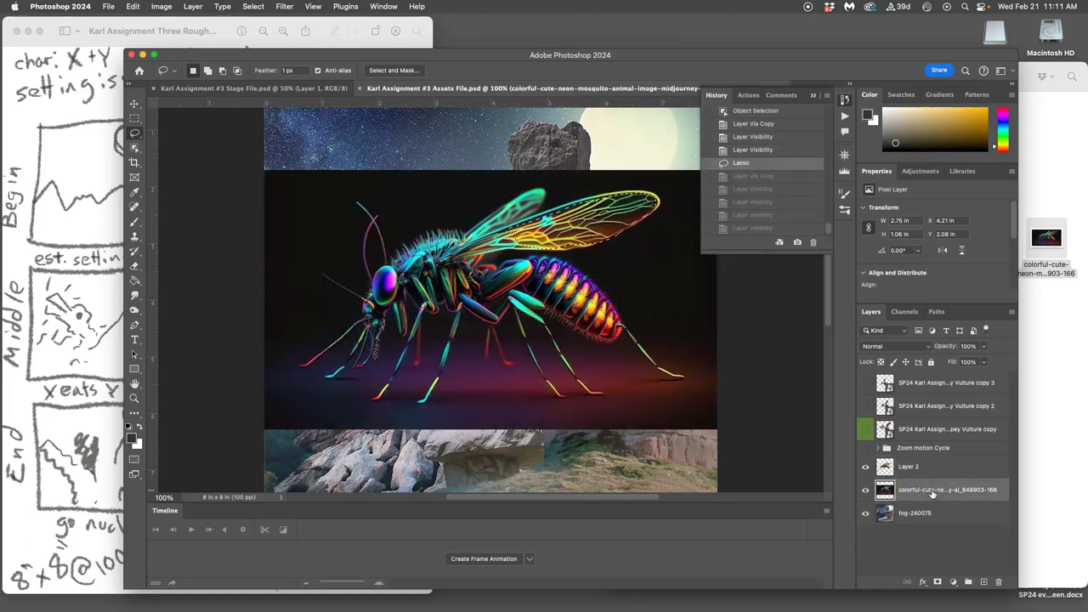
key(super+shift+z)
- Hide the original mosquito image layer and toggle Layer 3 to compare the wing copy
click(865, 513)
click(866, 490)
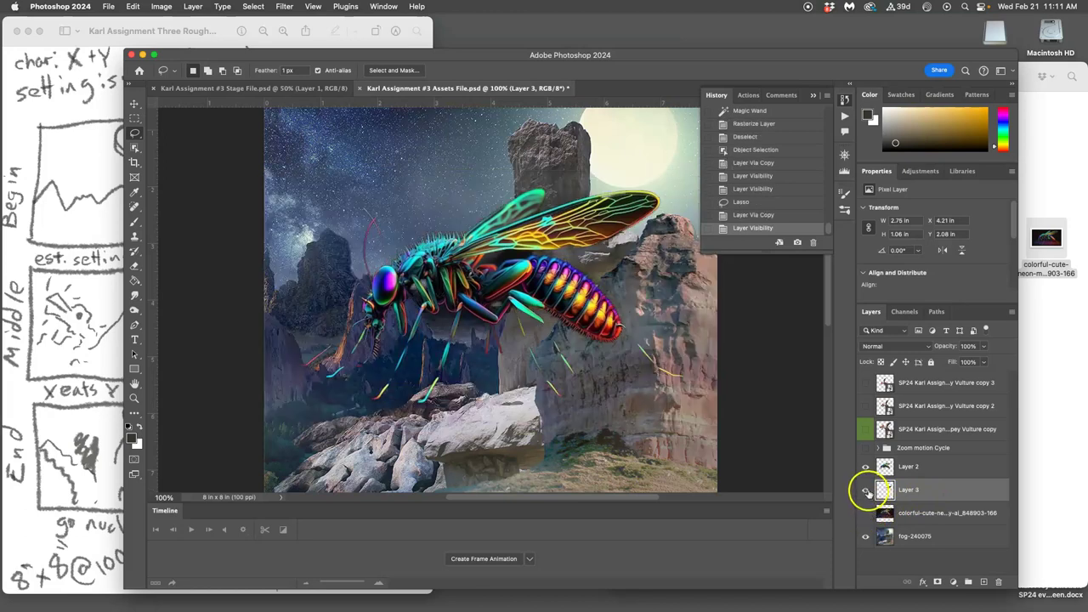
click(866, 491)
click(866, 490)
click(866, 490)
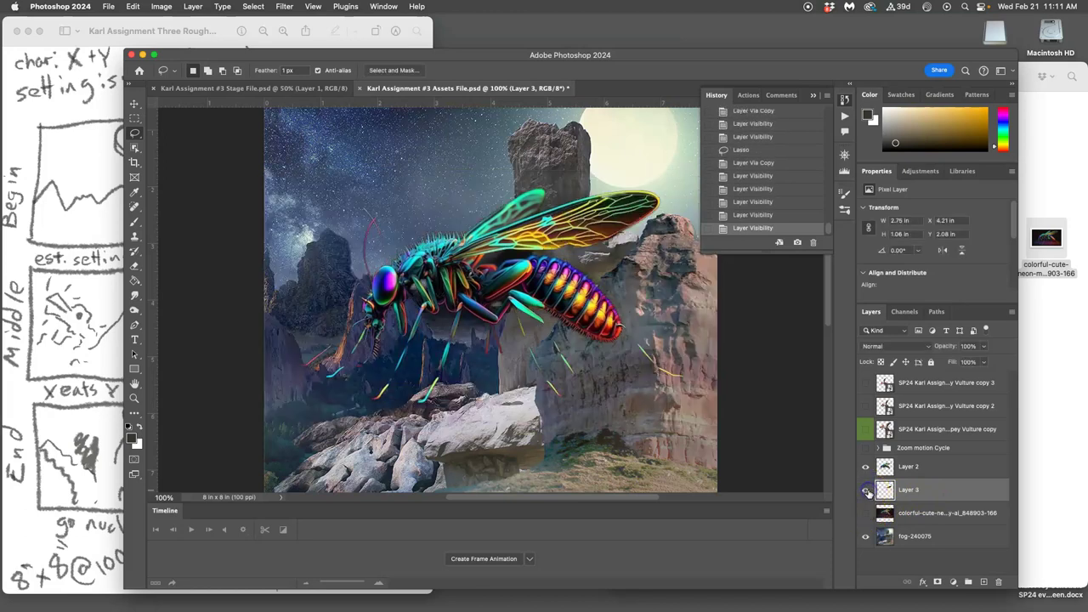
- Lower Layer 3's opacity and make Layer 2 the active layer
click(983, 346)
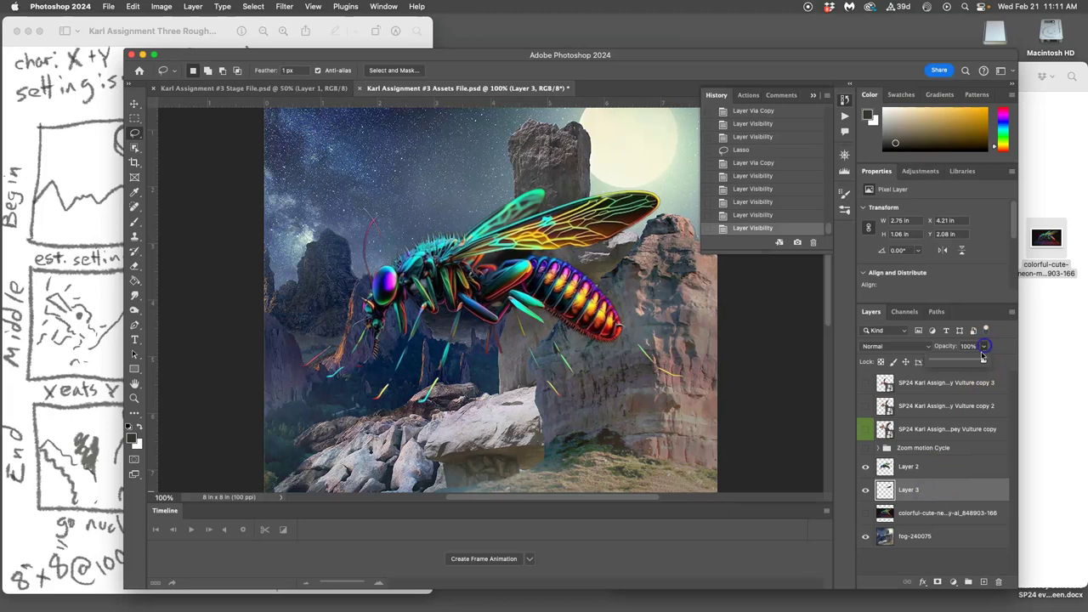
drag(965, 362, 964, 363)
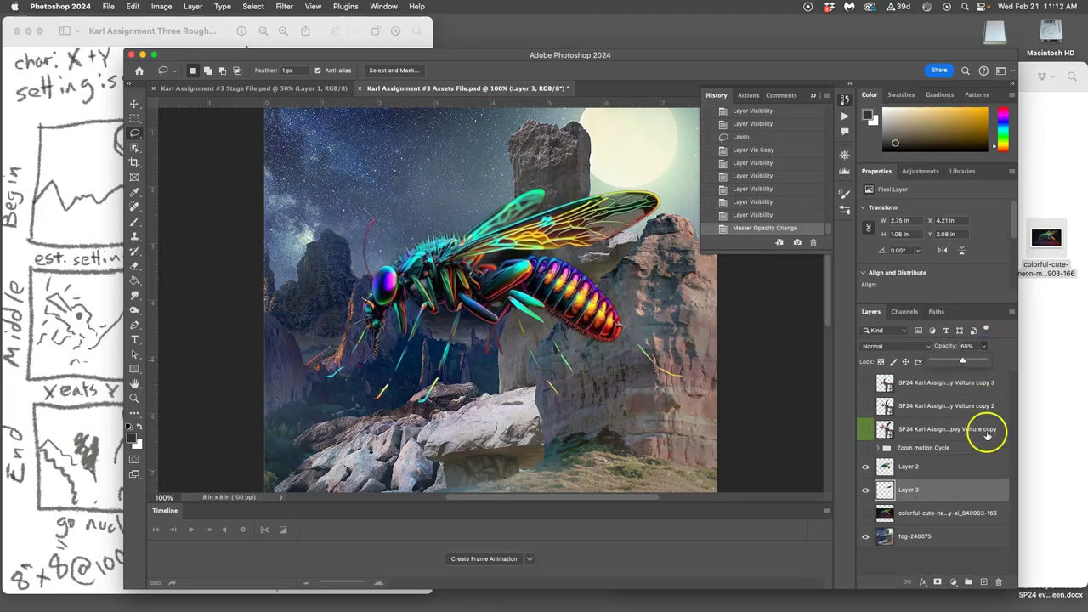
click(925, 470)
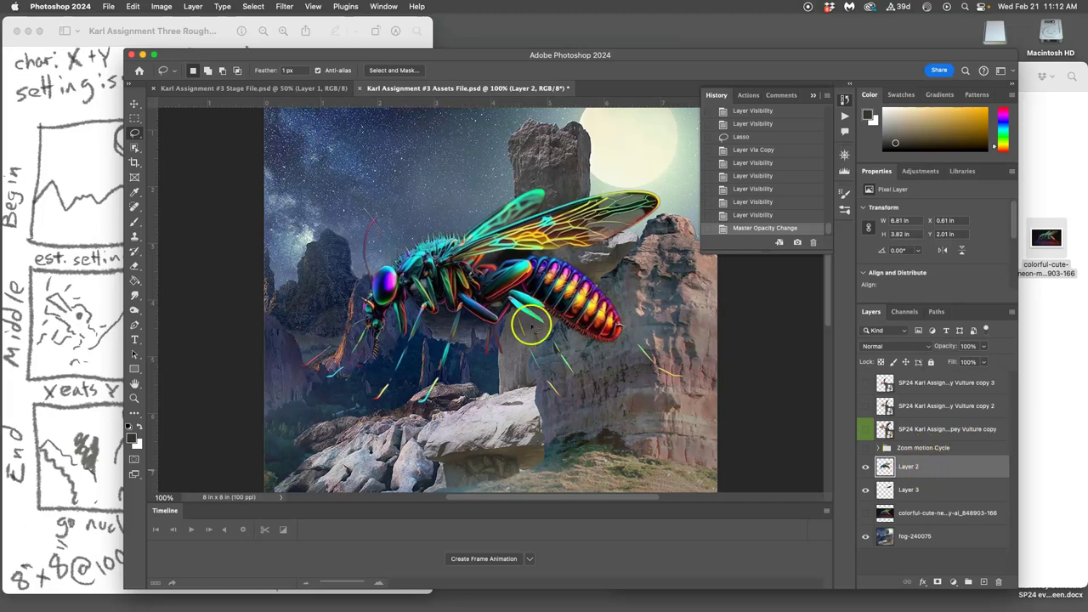
- Fade Layer 2's wing with the Eraser at 25% opacity, undoing the last strokes
click(135, 267)
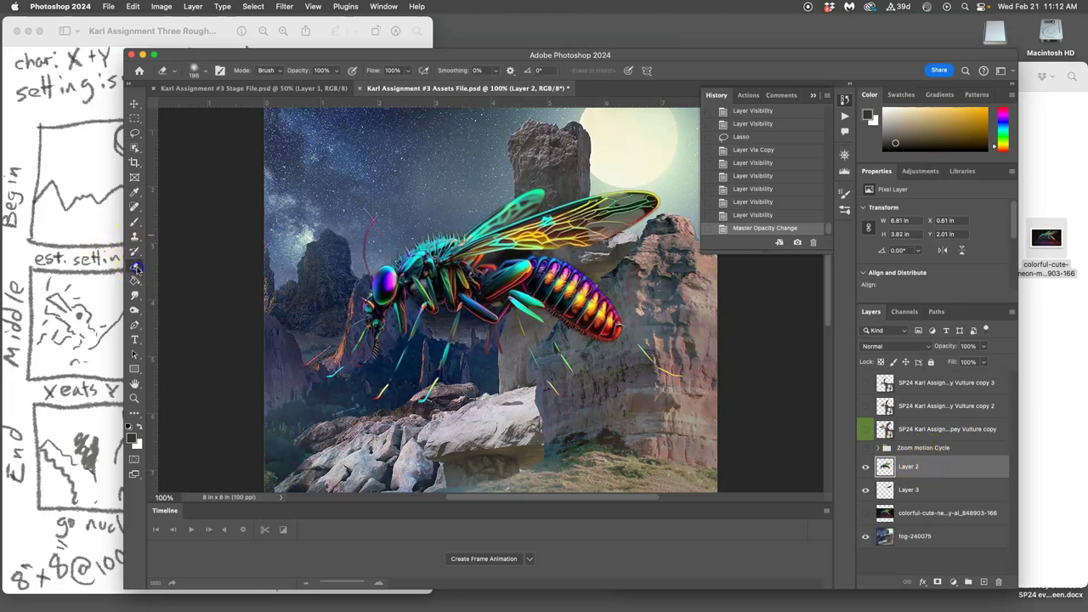
click(338, 72)
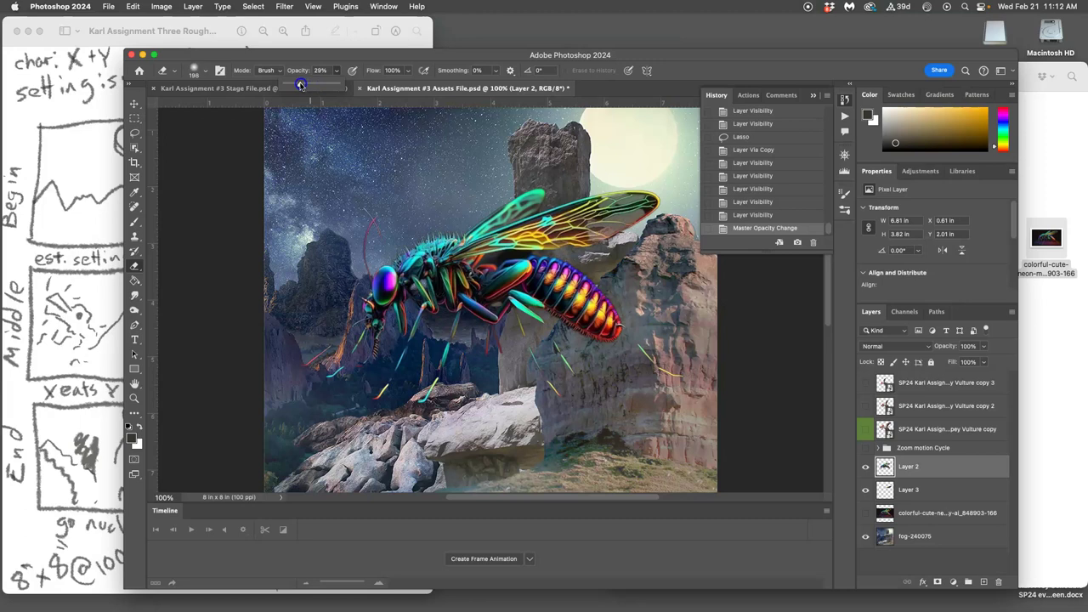
mouse_move(607, 195)
mouse_down()
mouse_move(583, 199)
mouse_move(582, 212)
mouse_move(576, 189)
mouse_move(485, 194)
mouse_move(522, 190)
mouse_move(536, 208)
mouse_move(546, 194)
mouse_move(552, 207)
mouse_move(628, 228)
mouse_up()
key(super+z)
key(super+z)
key(super+z)
key(super+z)
key(super+z)
key(super+z)
key(super+z)
key(super+z)
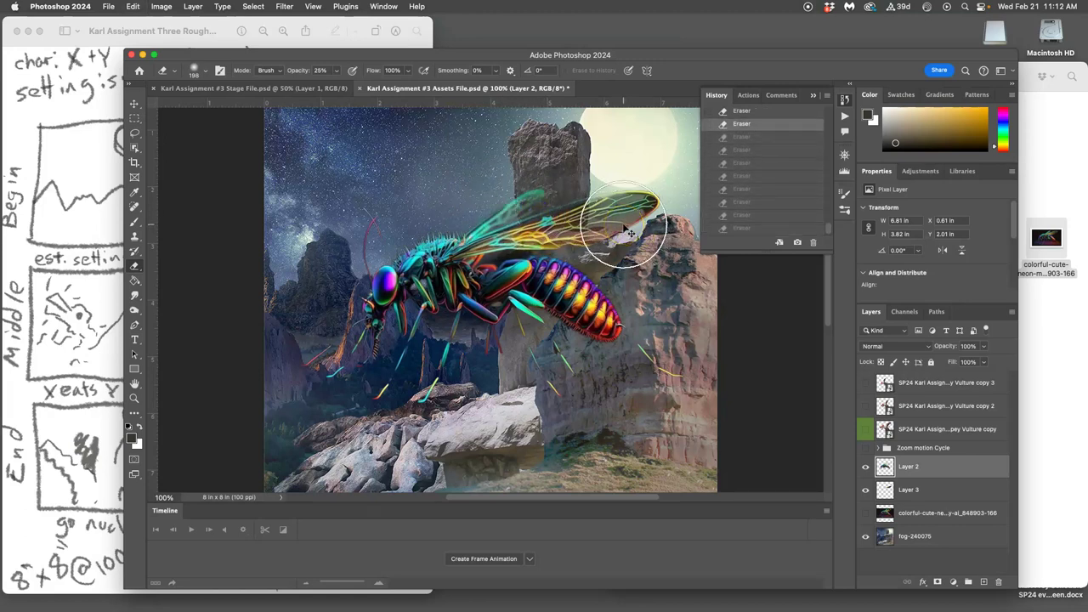
click(925, 512)
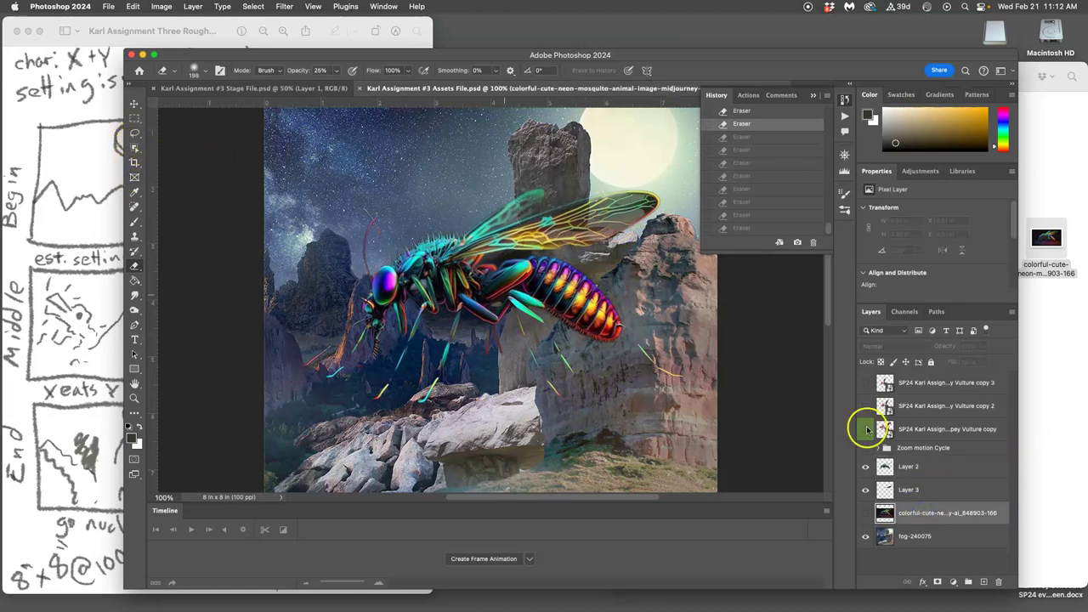
- Show the original image and Magic Wand-select the mosquito's wing tip, body and right wing
click(865, 513)
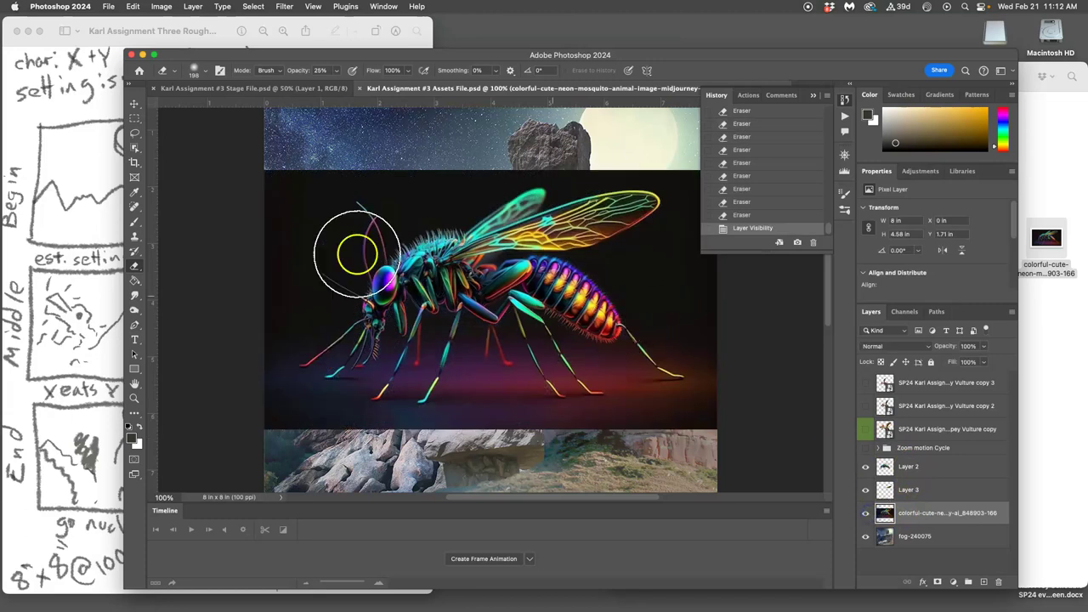
drag(135, 149, 182, 170)
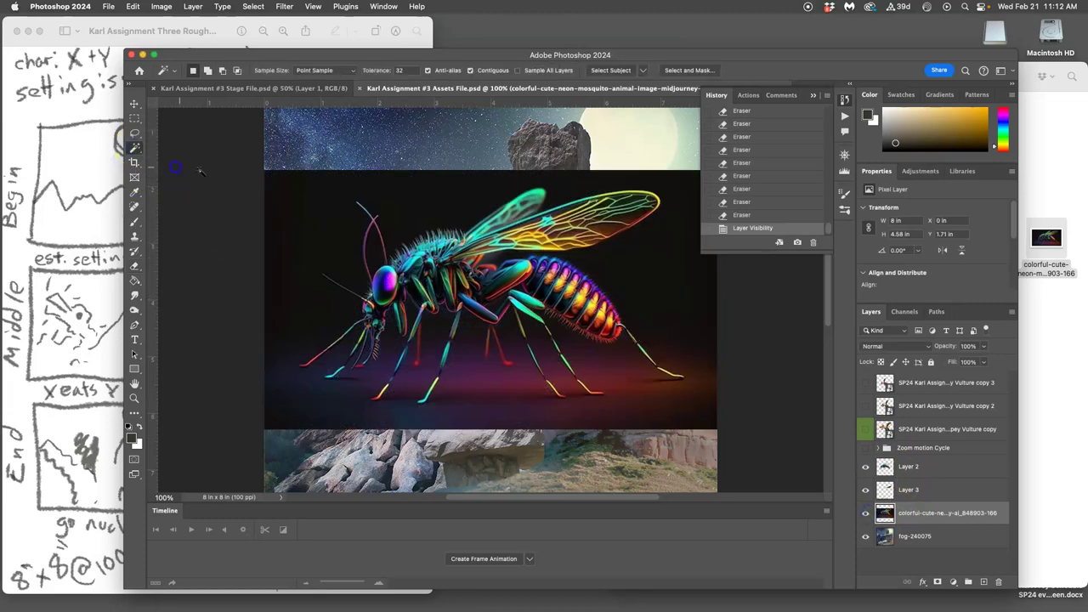
click(535, 194)
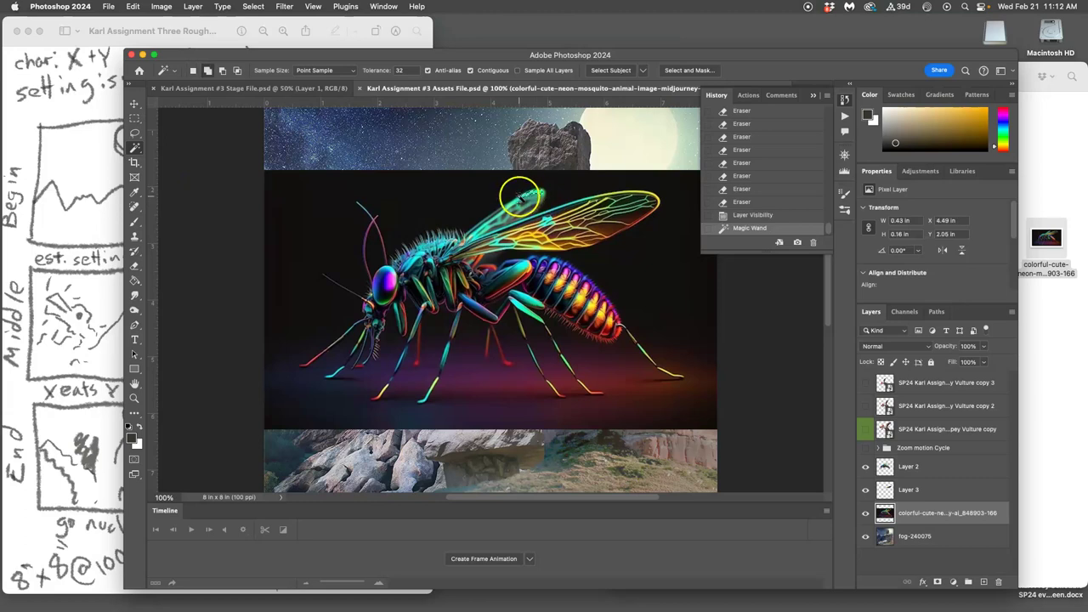
click(512, 205)
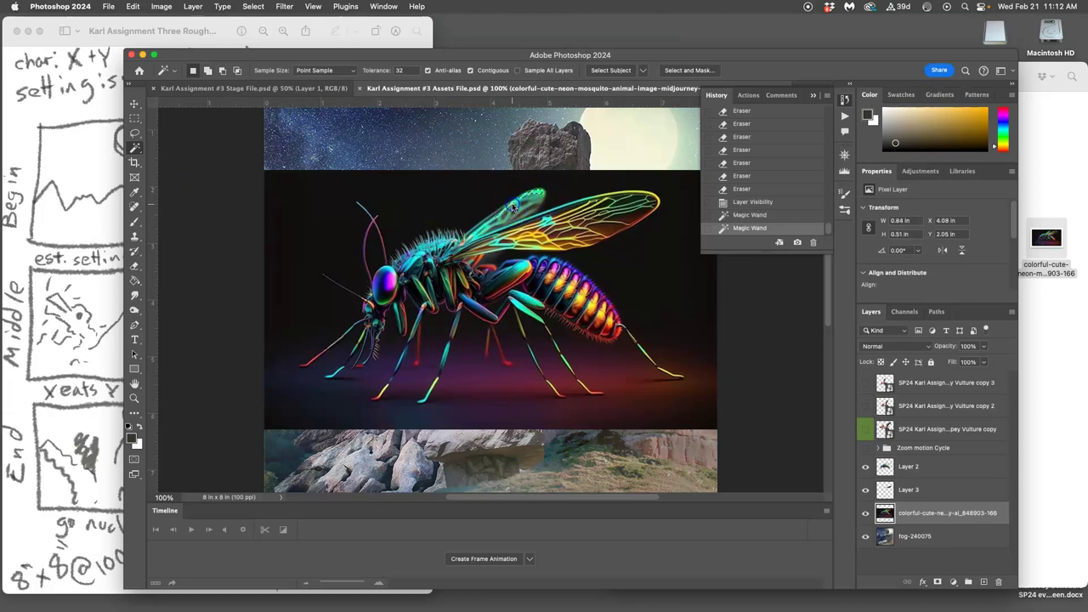
shift+click(495, 219)
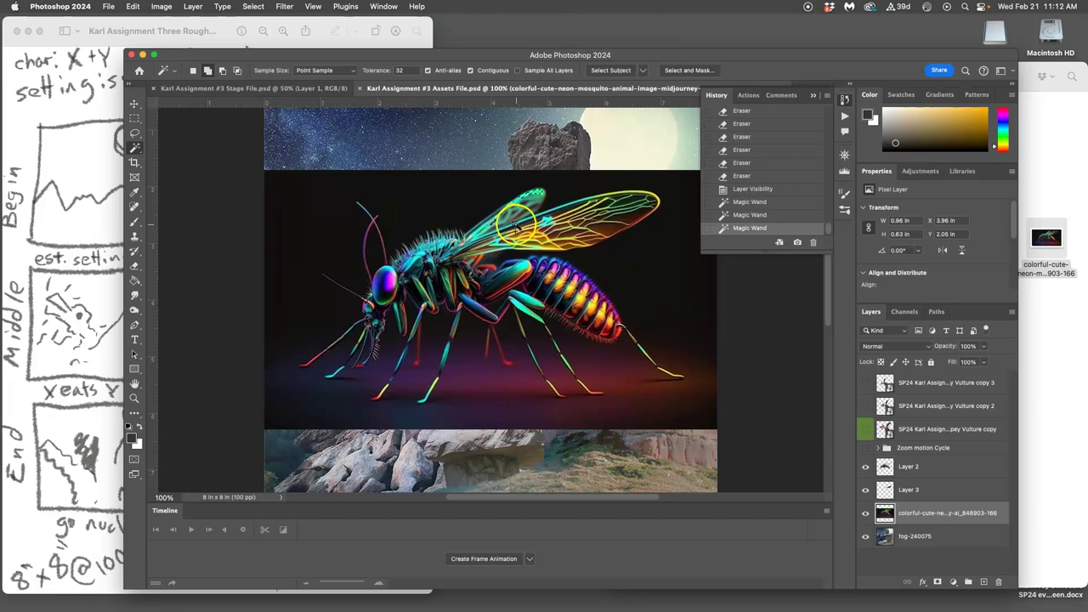
shift+click(486, 229)
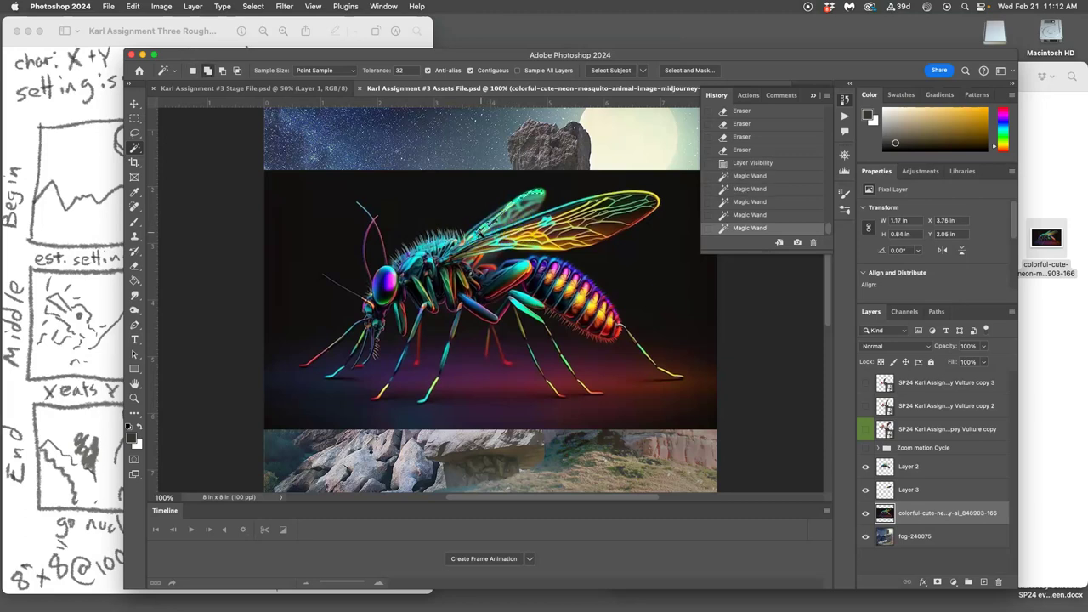
shift+click(477, 230)
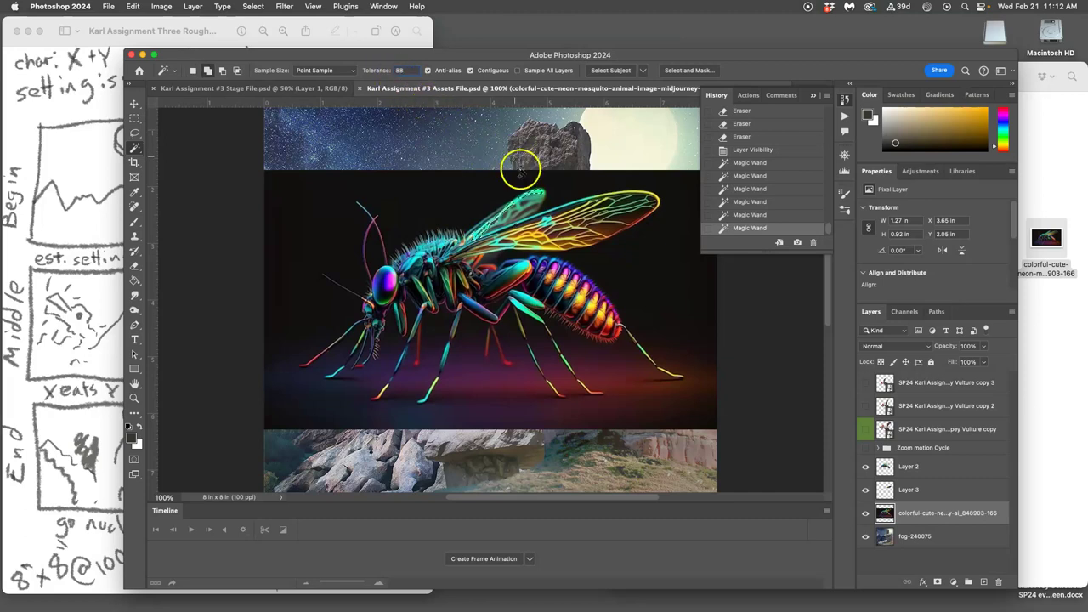
shift+click(519, 221)
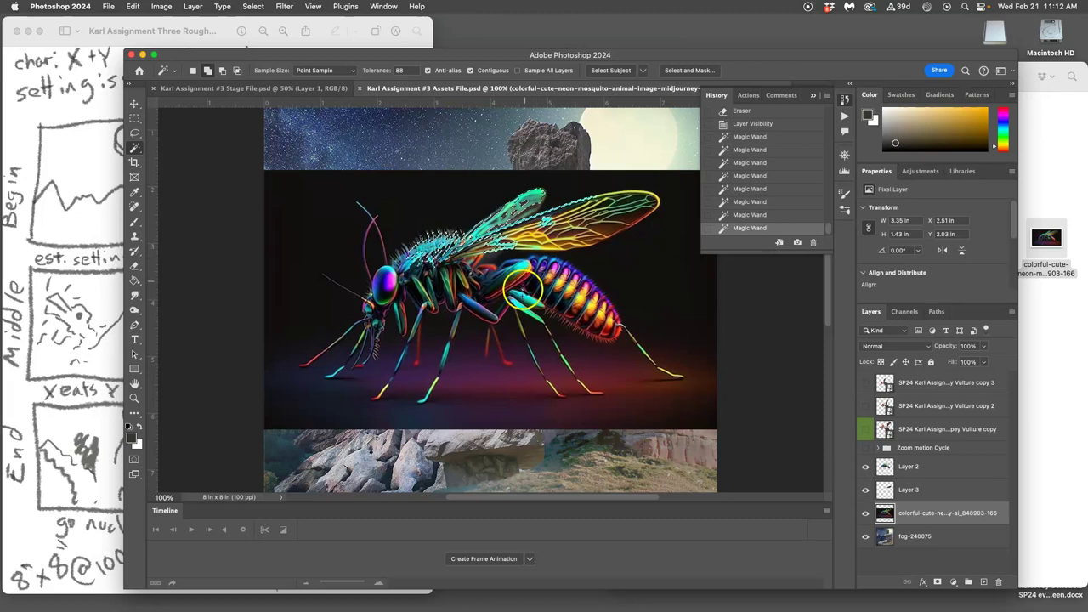
shift+click(522, 291)
shift+click(525, 302)
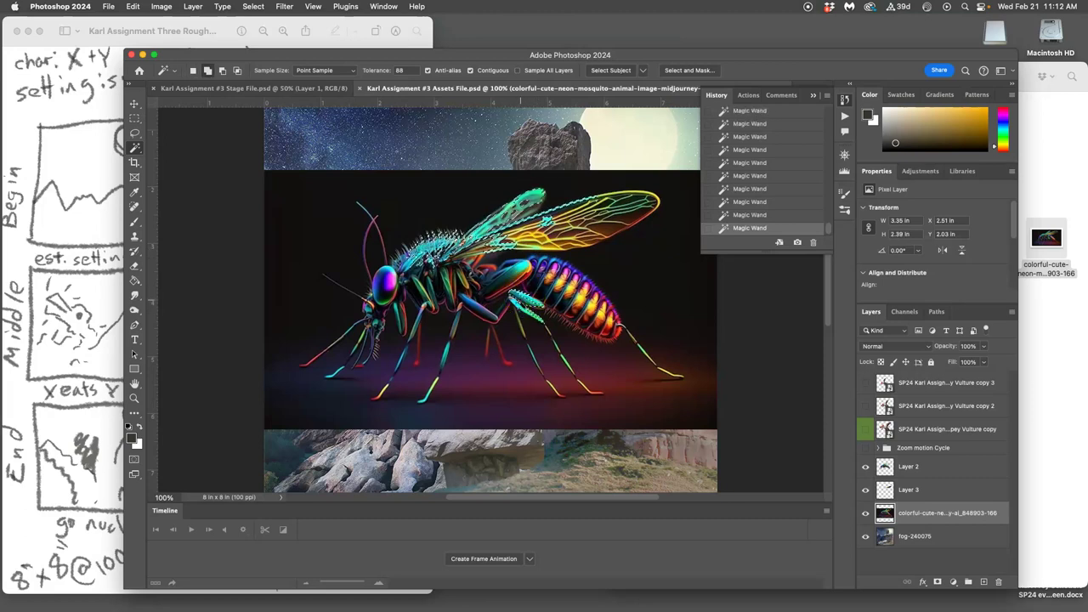
shift+click(576, 238)
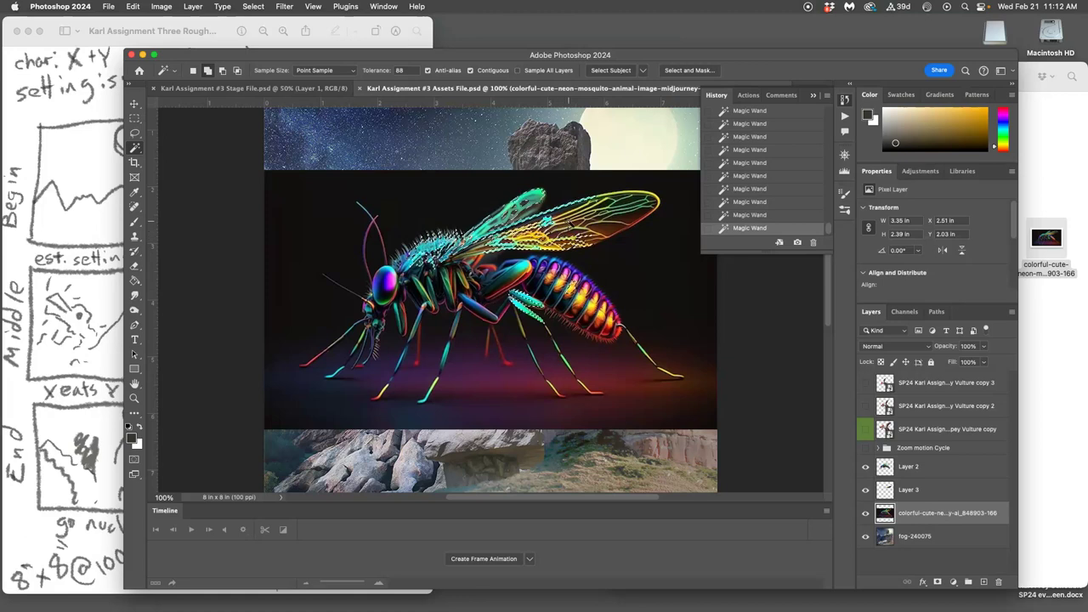
- Turn Contiguous off and add the remaining wing, body and leg areas to the selection
click(470, 70)
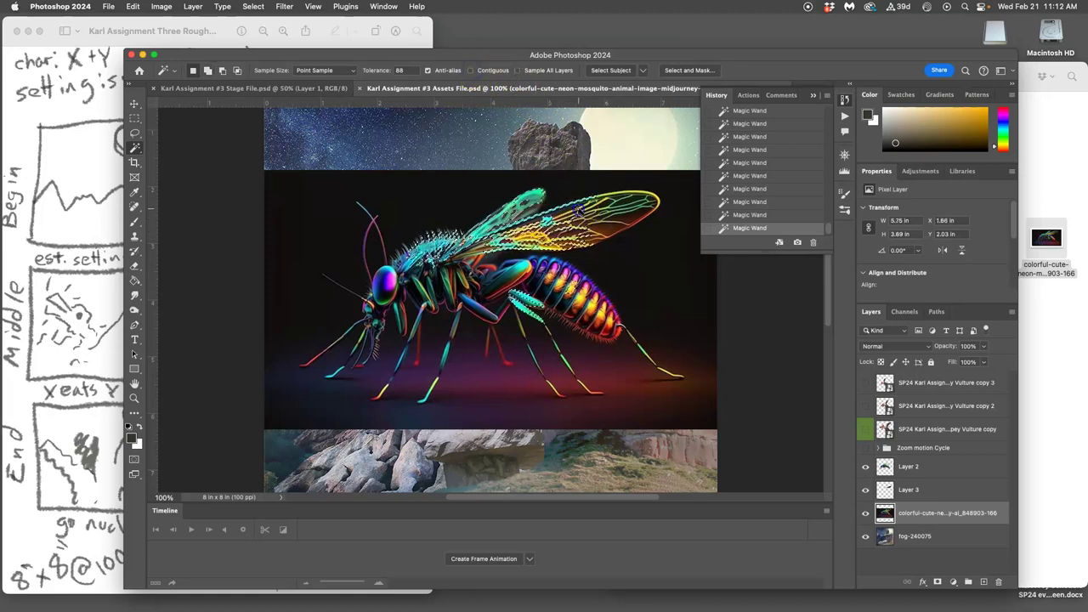
shift+click(536, 235)
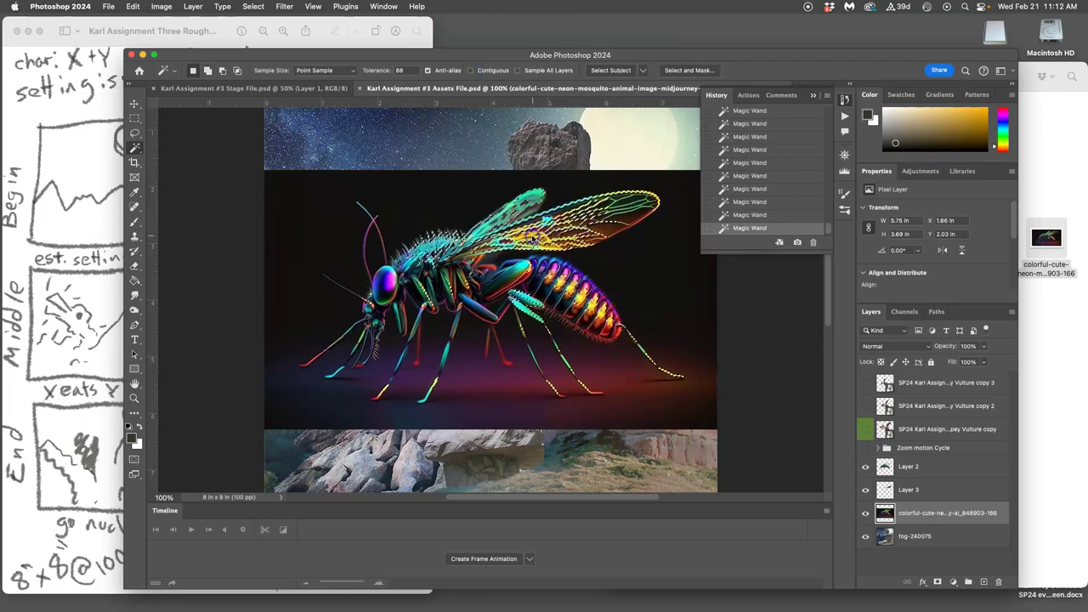
shift+click(491, 252)
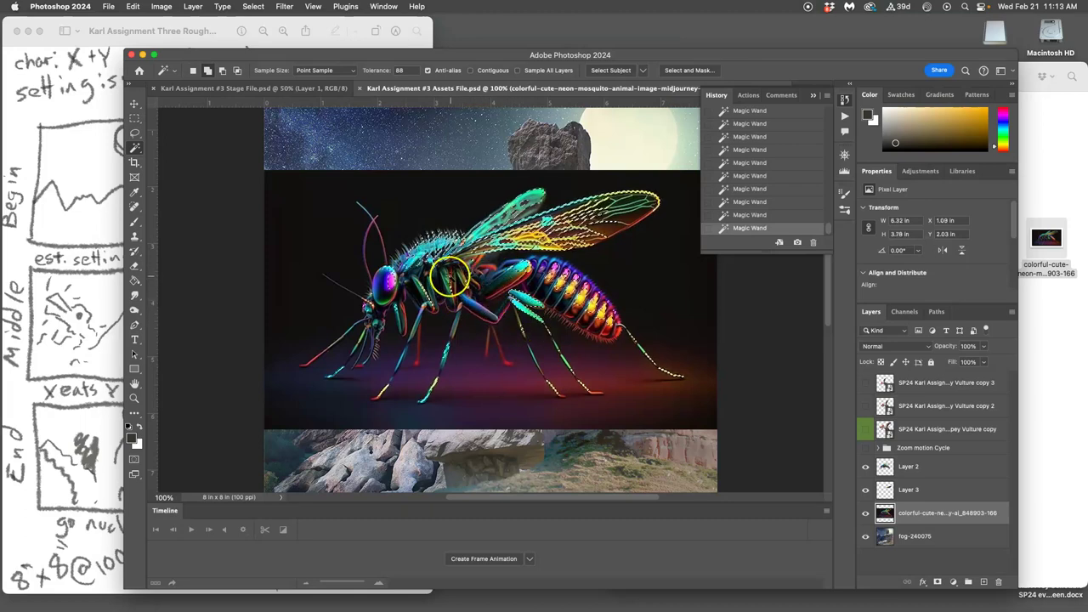
shift+click(539, 311)
- Copy the selection to Layer 4, hide the original image, and toggle Layers 2 and 3 to check
key(ctrl+j)
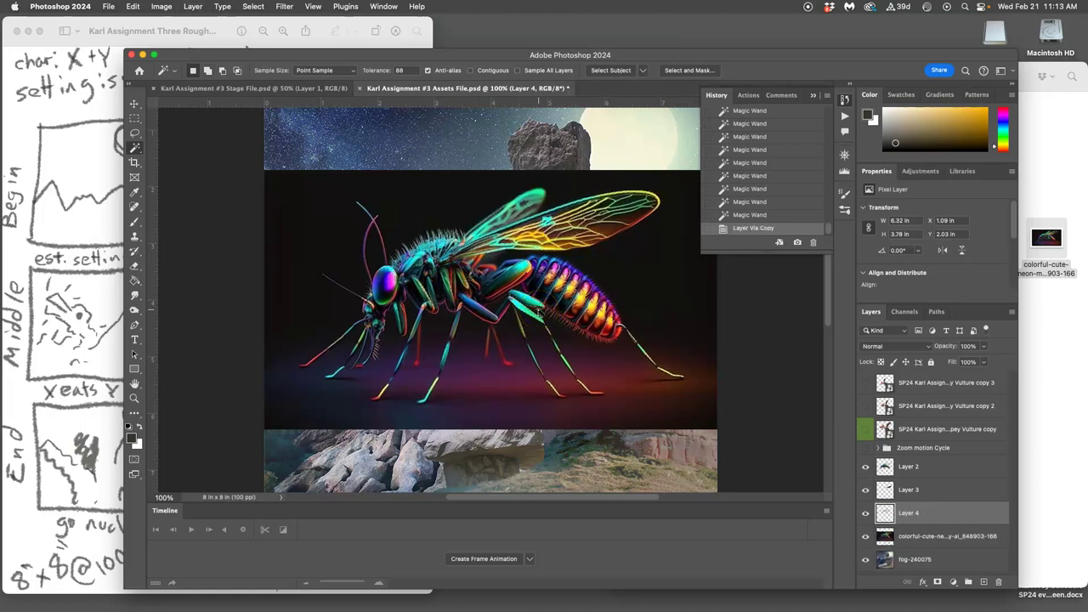
click(866, 536)
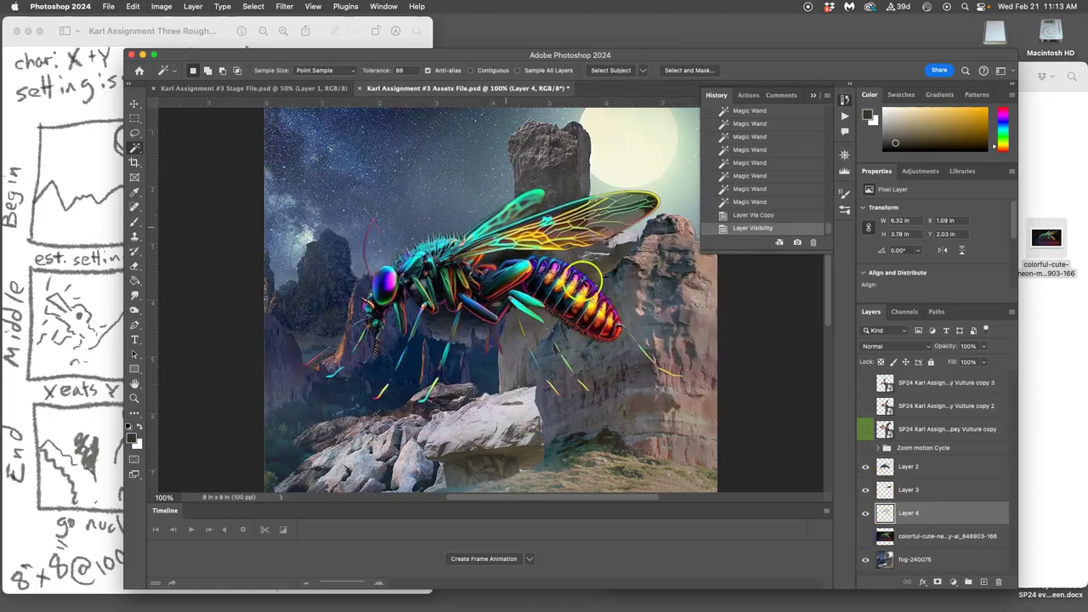
click(865, 490)
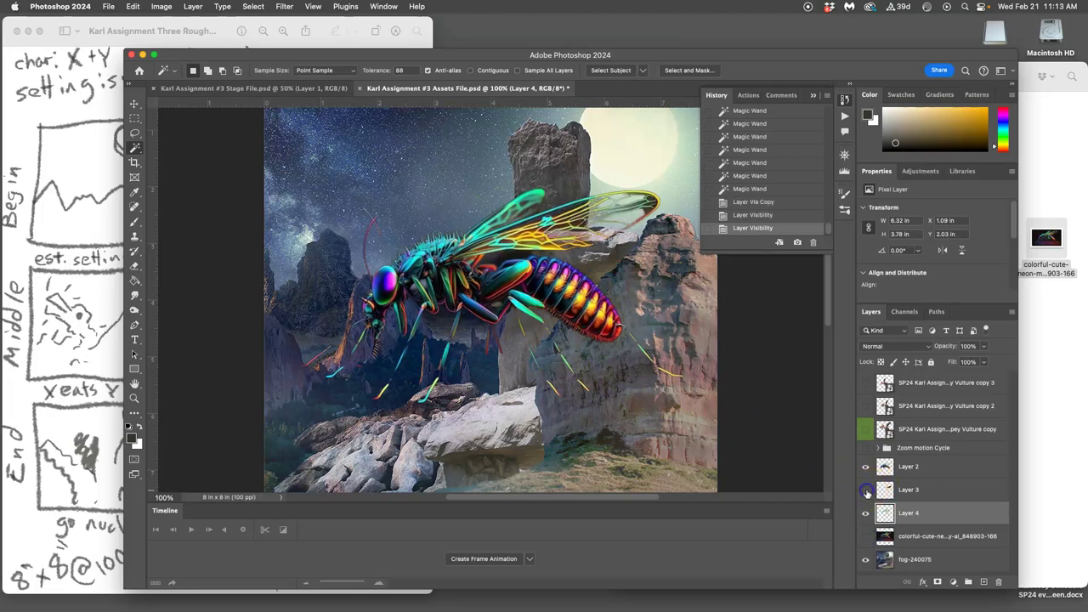
click(865, 490)
click(866, 467)
click(865, 467)
click(866, 472)
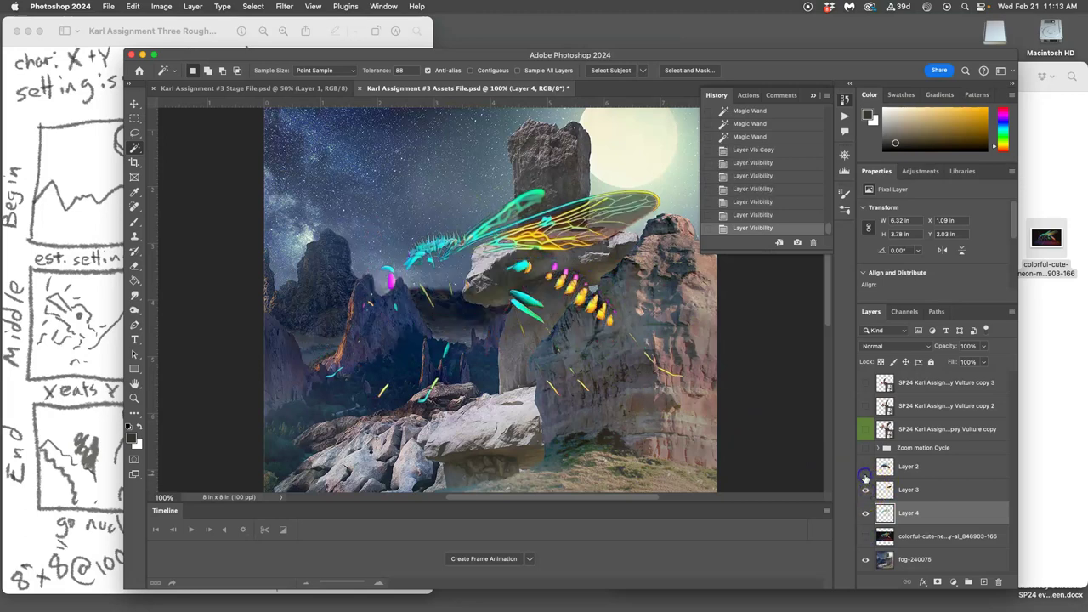
click(865, 472)
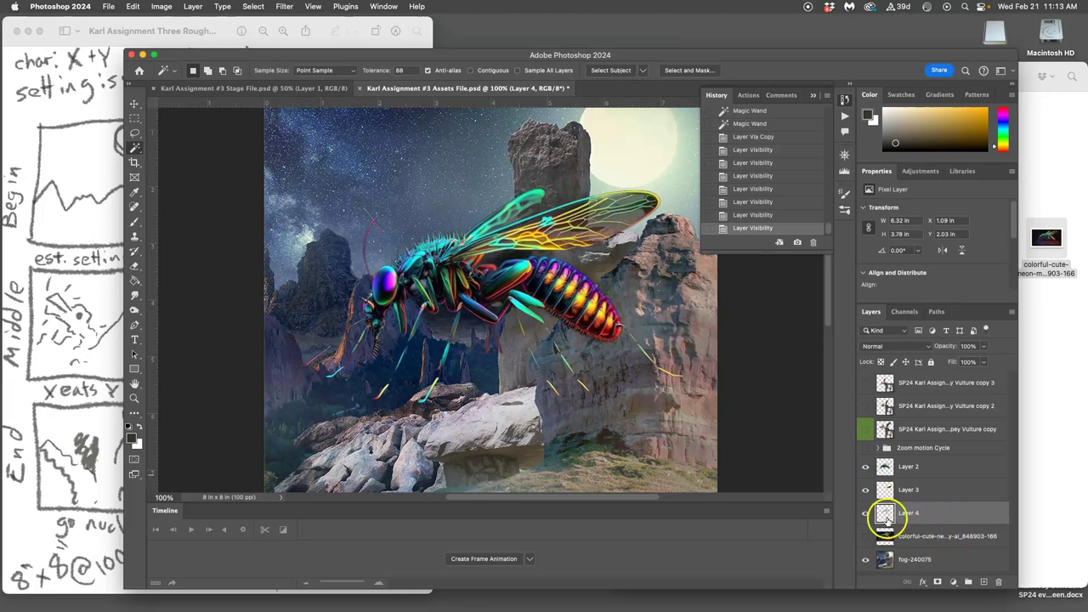
- Add an Outer Glow to Layer 4 in a bright yellow colour
click(865, 513)
click(865, 514)
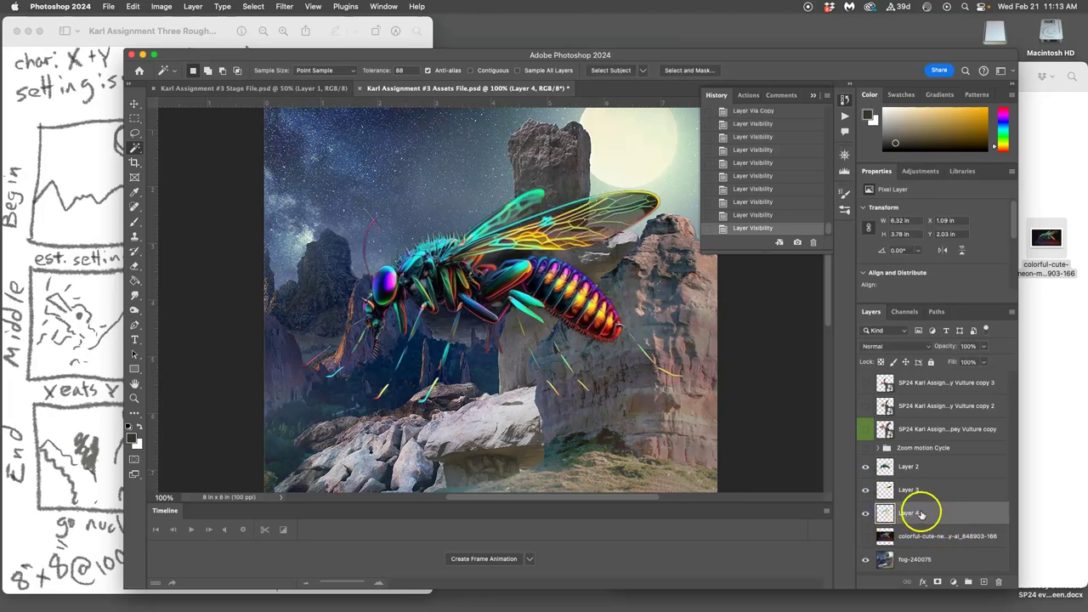
double_click(947, 514)
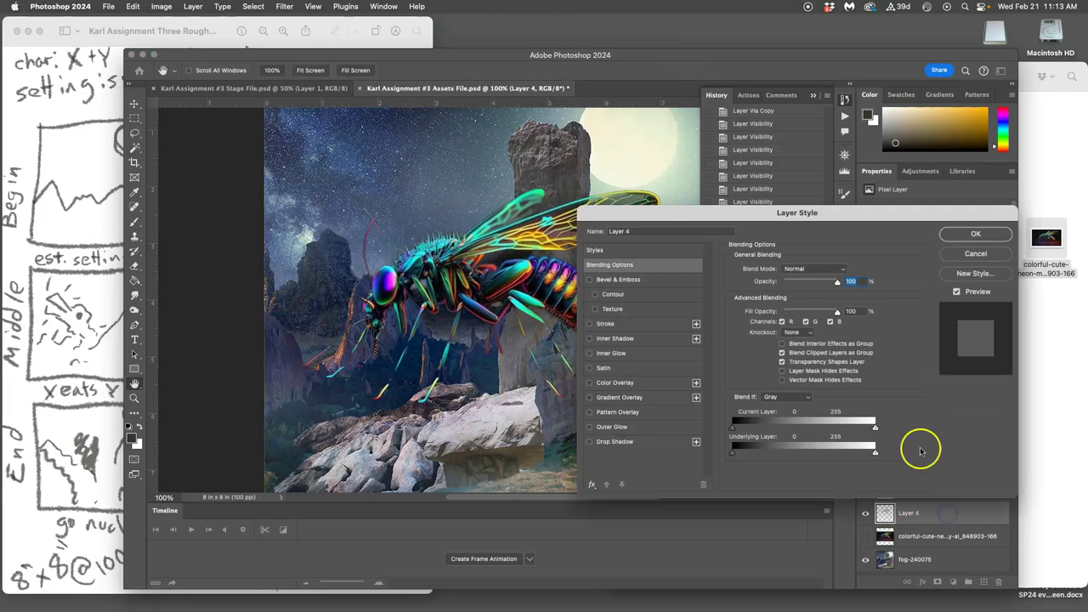
drag(723, 207, 802, 148)
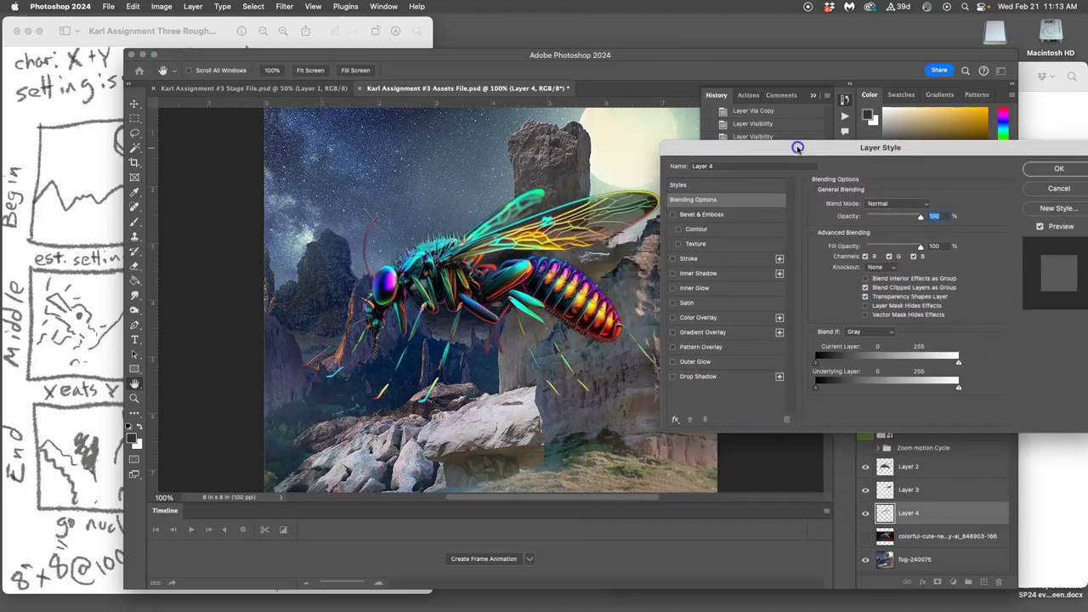
click(693, 362)
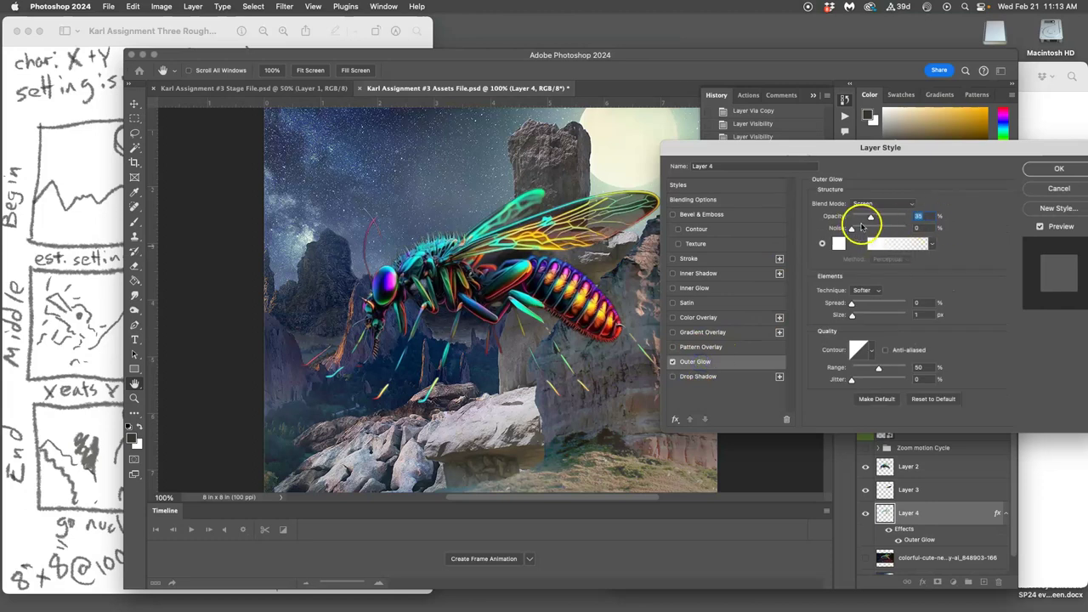
click(838, 244)
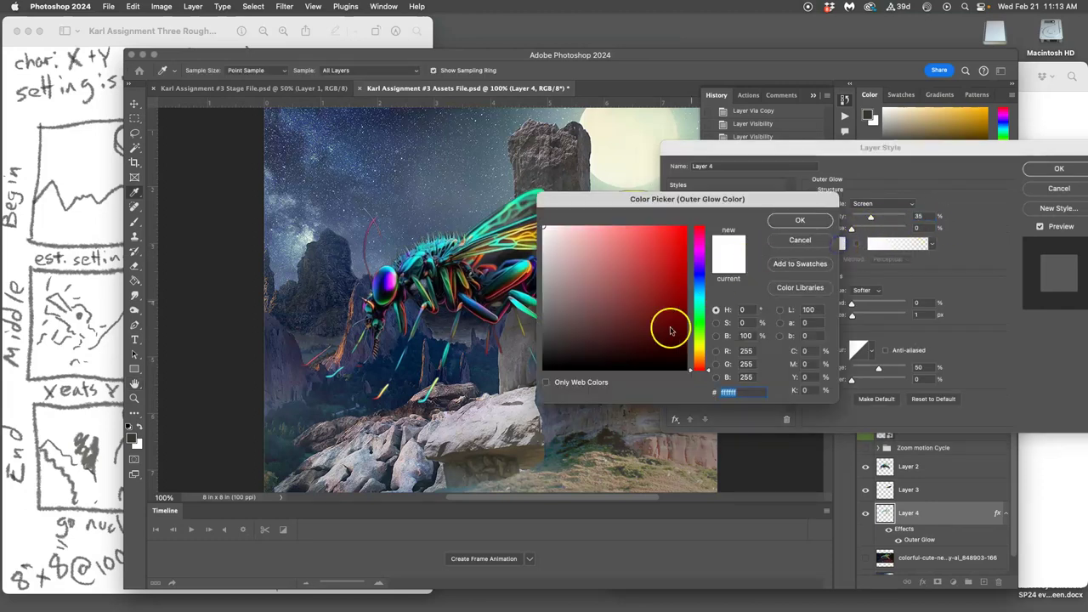
click(698, 344)
drag(667, 285, 682, 231)
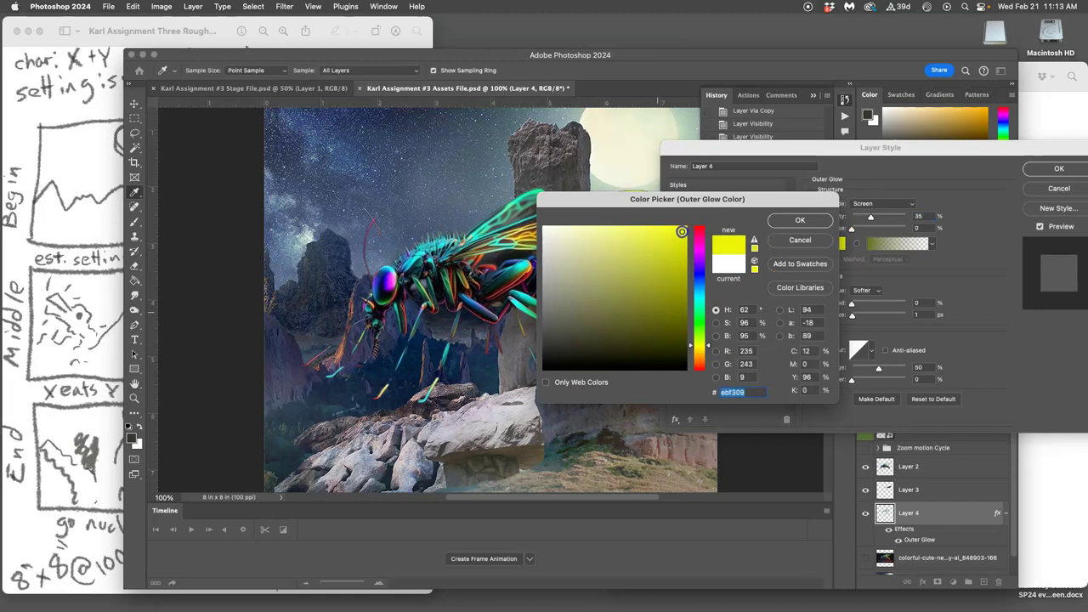
click(795, 221)
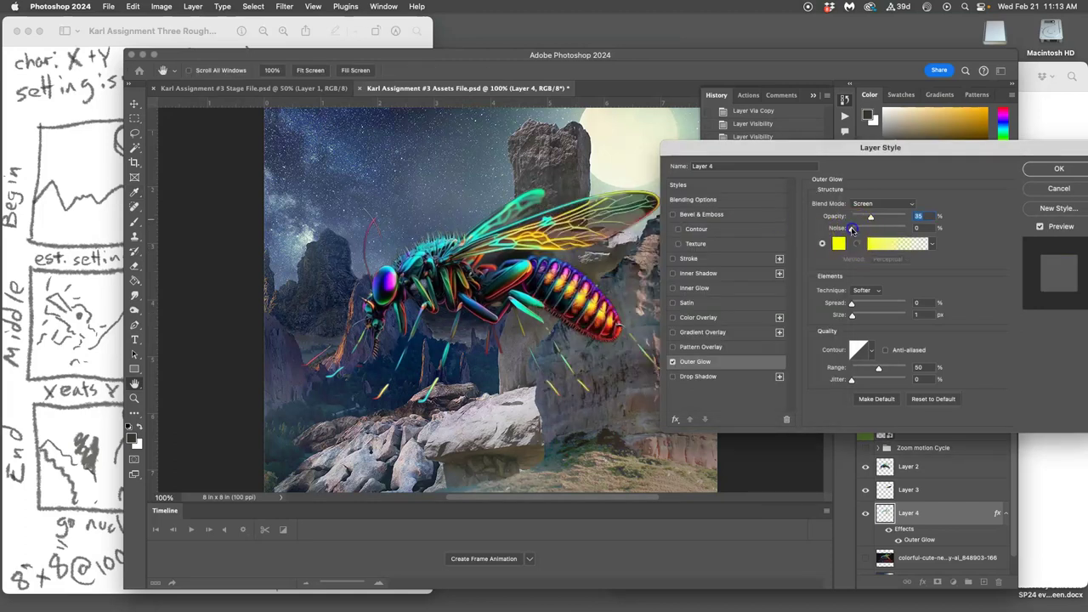
- Set the glow's spread to 30% and size to 43 px, and apply it
click(856, 304)
mouse_move(855, 315)
mouse_down()
mouse_move(886, 314)
mouse_move(864, 316)
mouse_up()
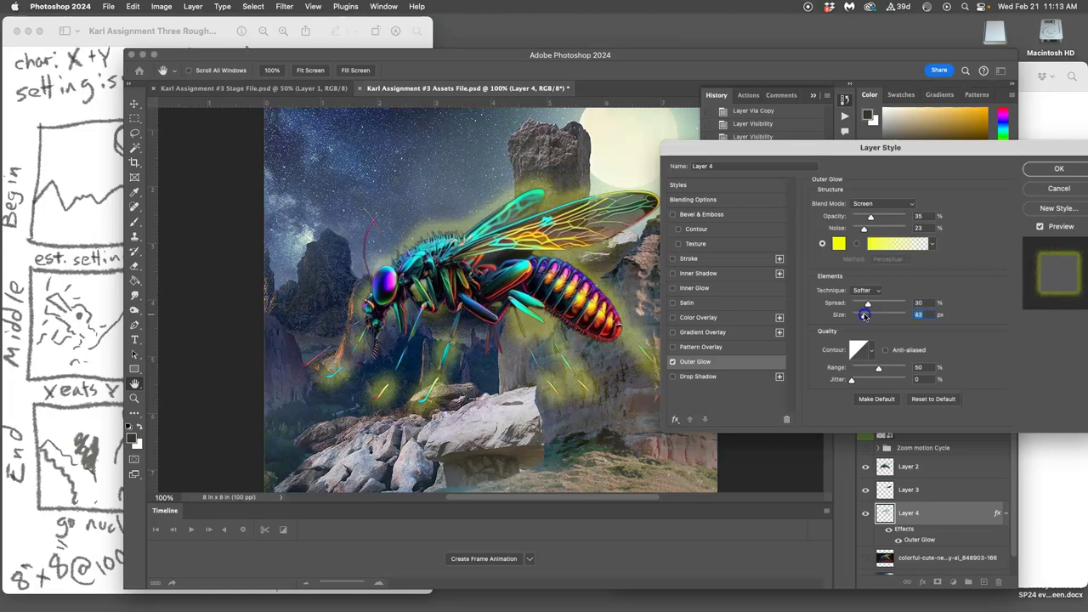
click(1039, 170)
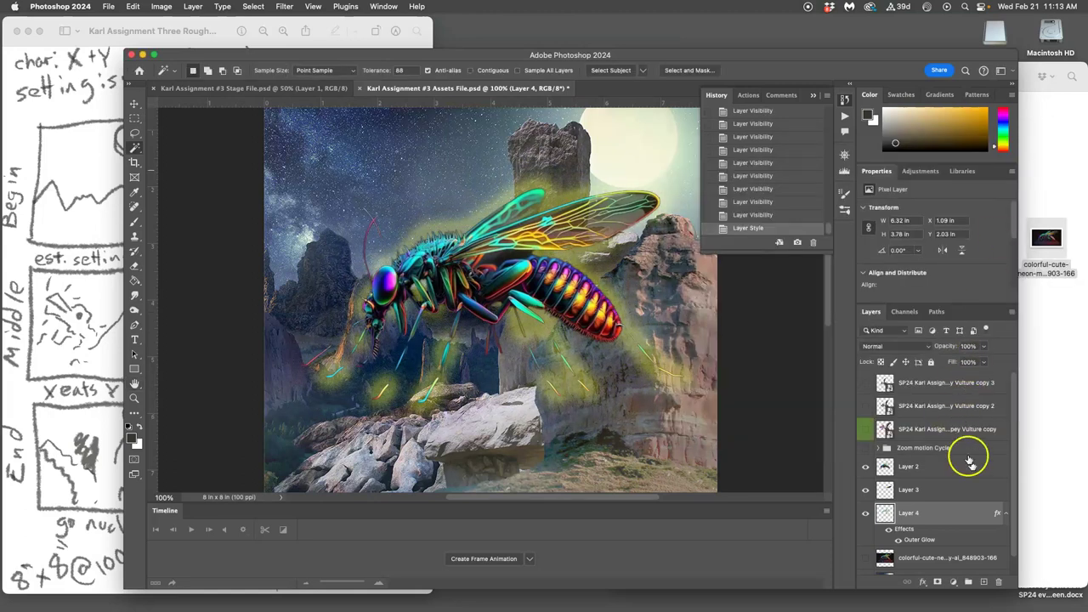
- Hide and reshow Layers 2 and 3 to check the mosquito's glow
click(866, 491)
click(865, 467)
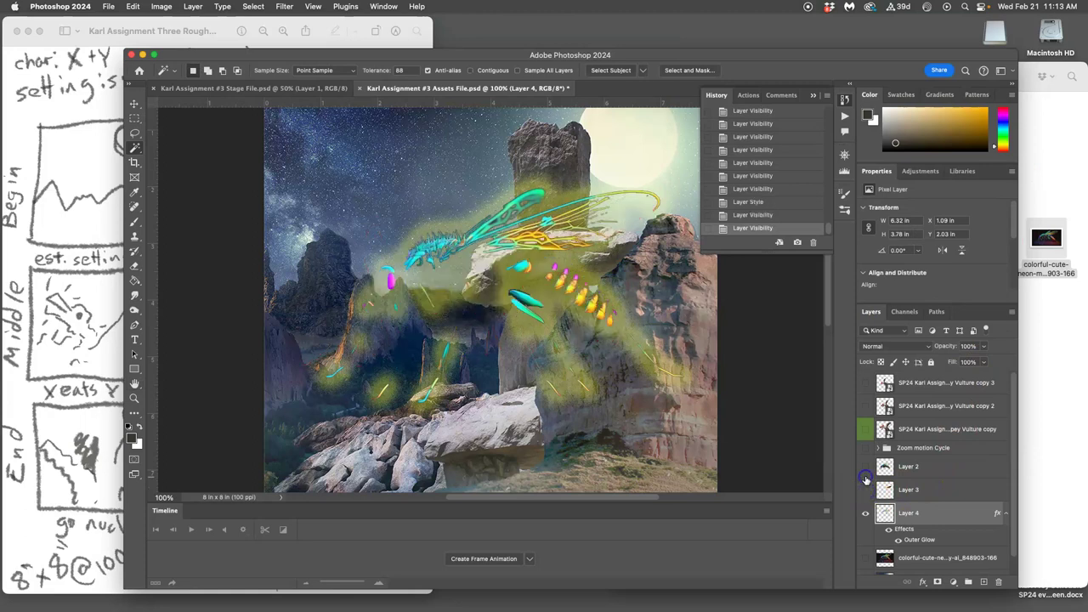
click(866, 467)
click(865, 490)
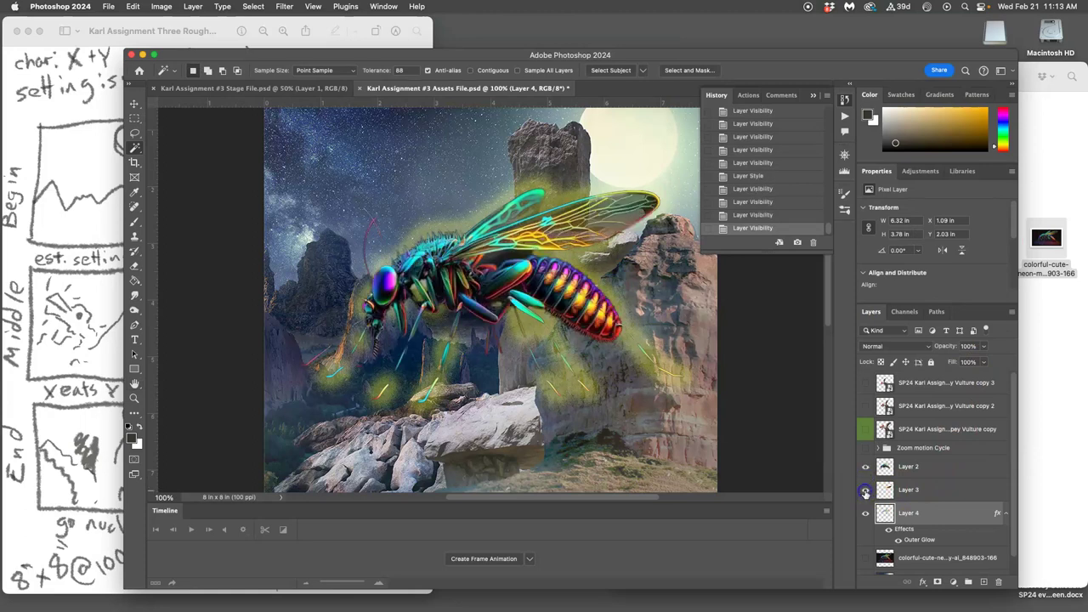
- Soften Layer 4's Outer Glow to 29% opacity, 16% noise and 24 px size
double_click(918, 539)
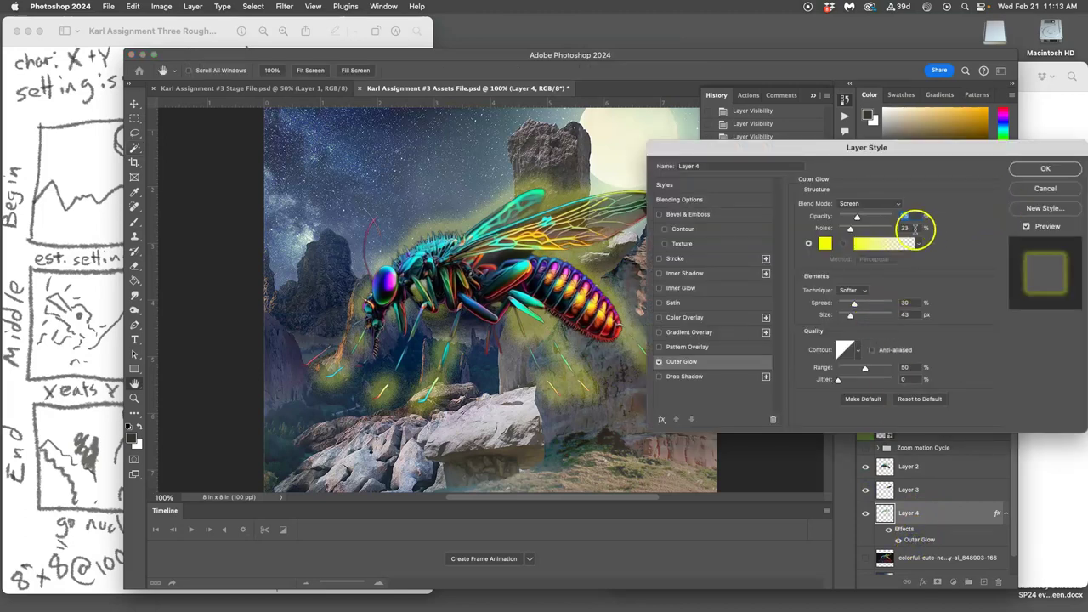
click(858, 218)
drag(859, 218, 851, 219)
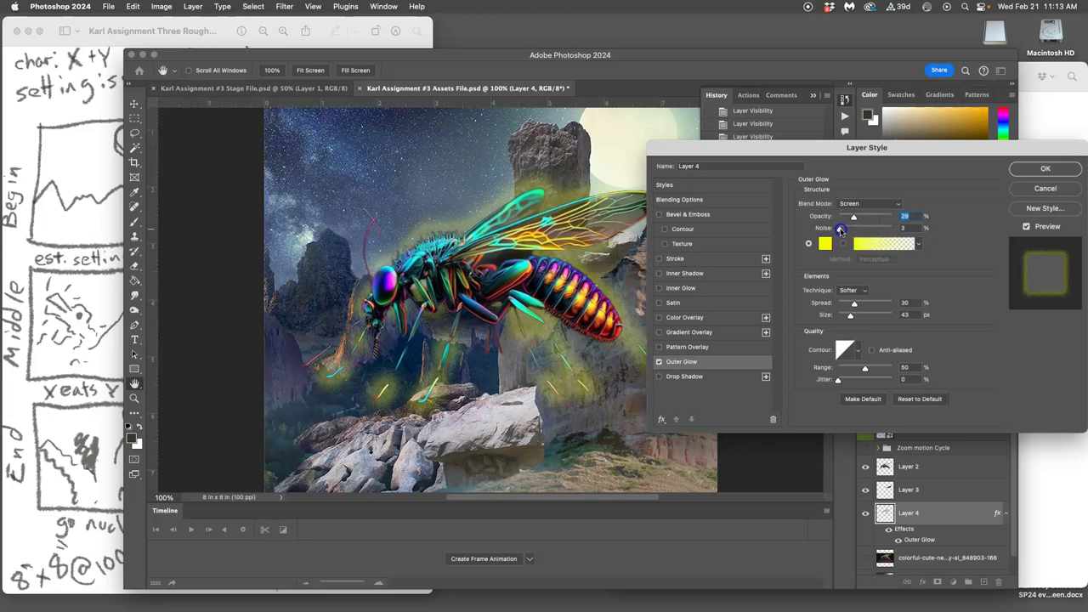
mouse_move(851, 315)
mouse_down()
mouse_move(860, 312)
mouse_move(846, 316)
mouse_up()
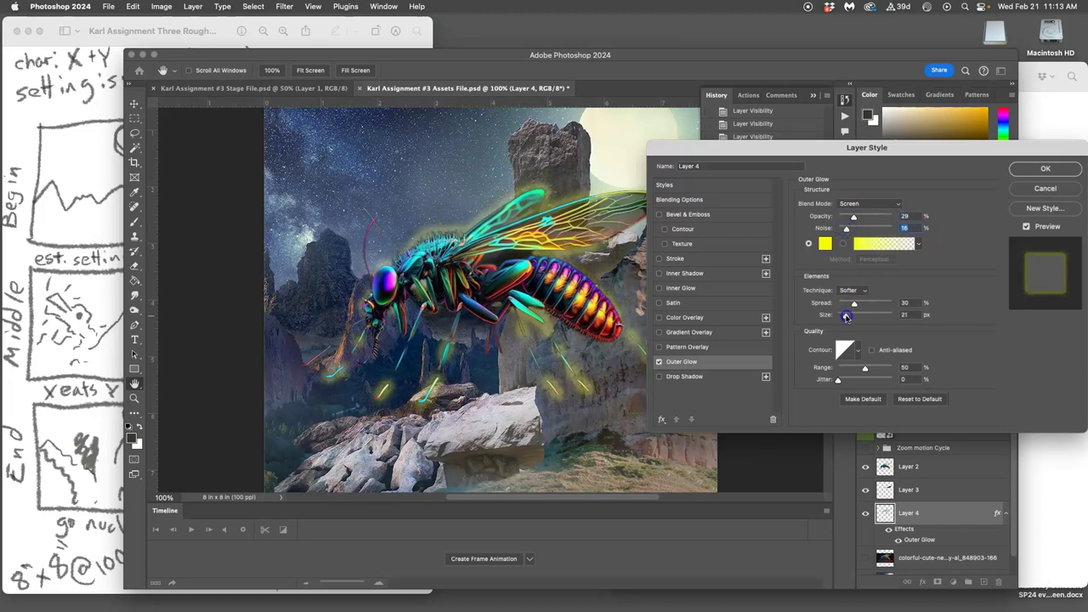
click(1045, 168)
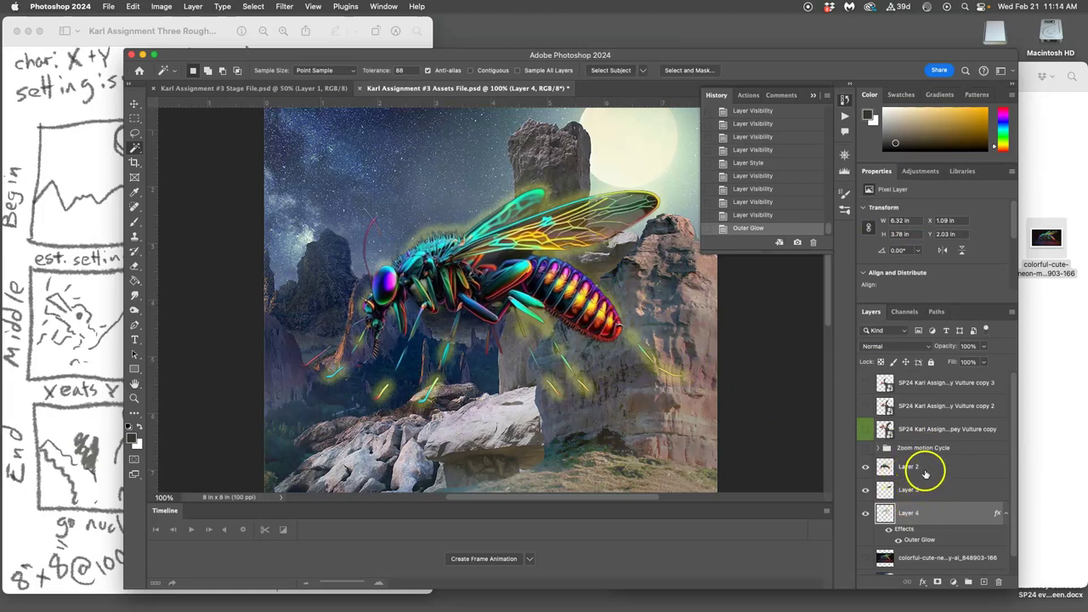
- Merge Layers 2–4 into a single mosquito Layer 2 and give it an orange label
shift+click(927, 468)
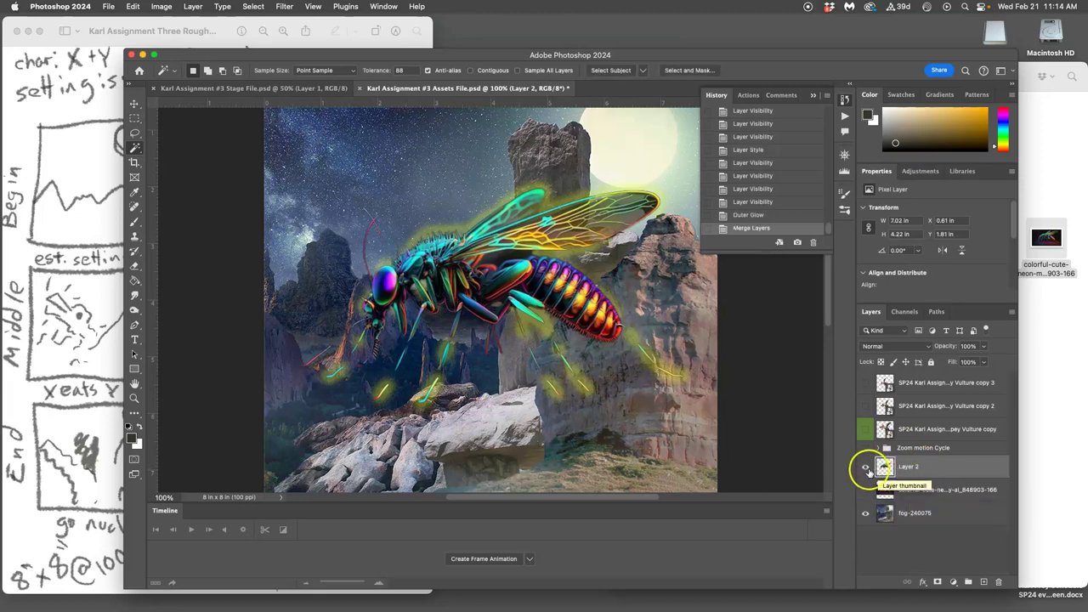
click(865, 467)
click(865, 467)
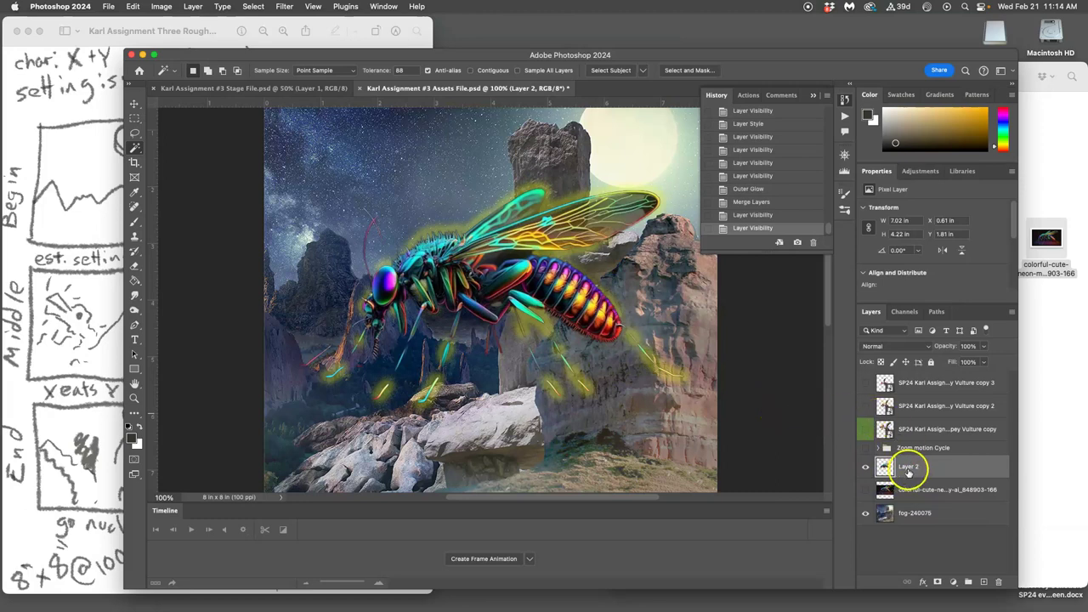
right_click(865, 466)
click(895, 493)
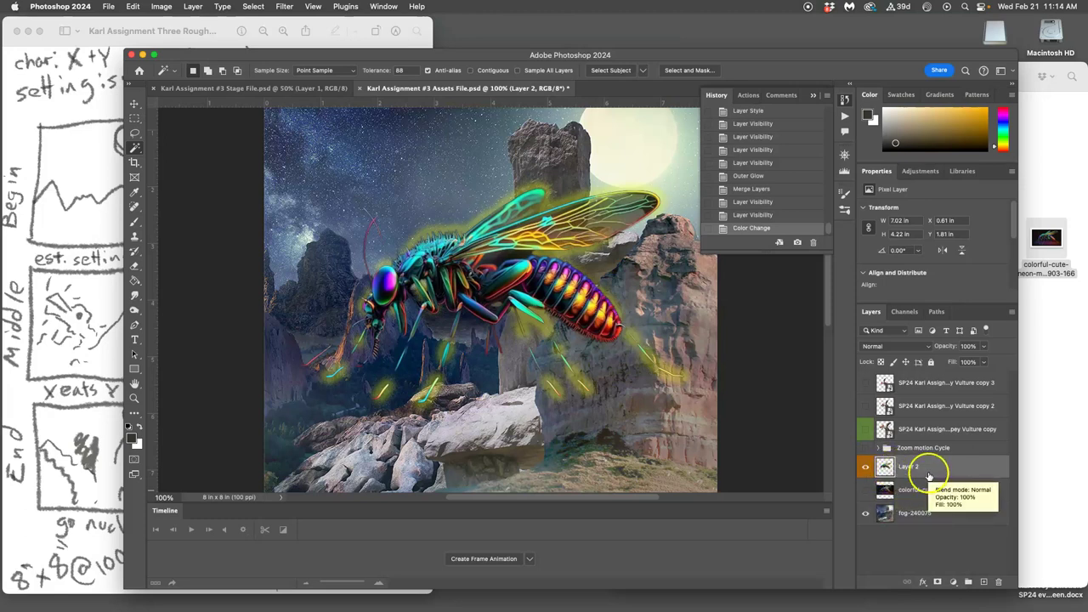
- Duplicate the merged mosquito and hide the original full-size Layer 2
key(super+j)
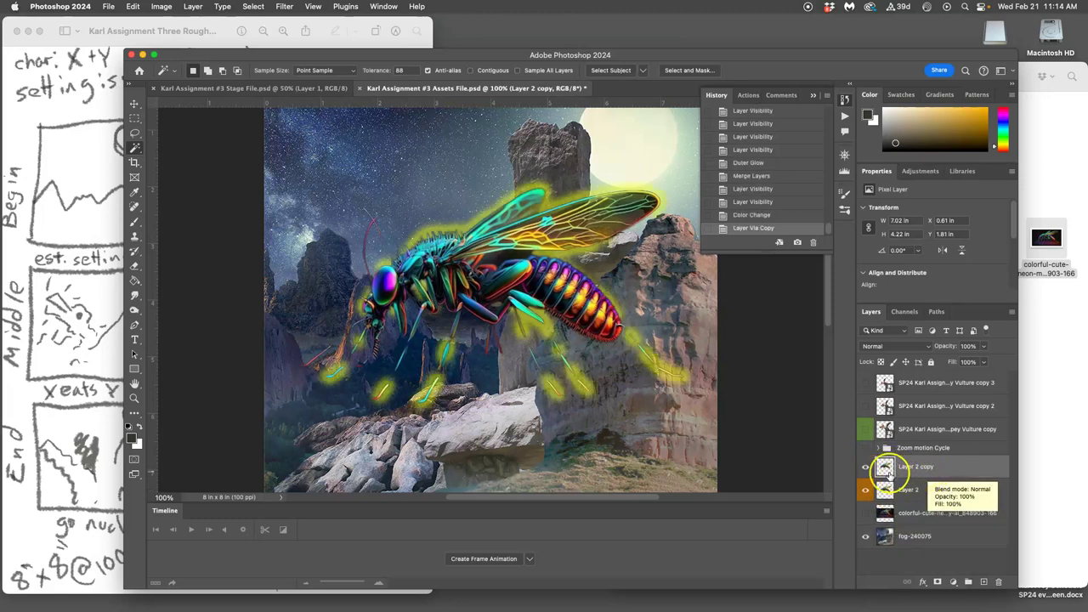
click(864, 491)
key(super+t)
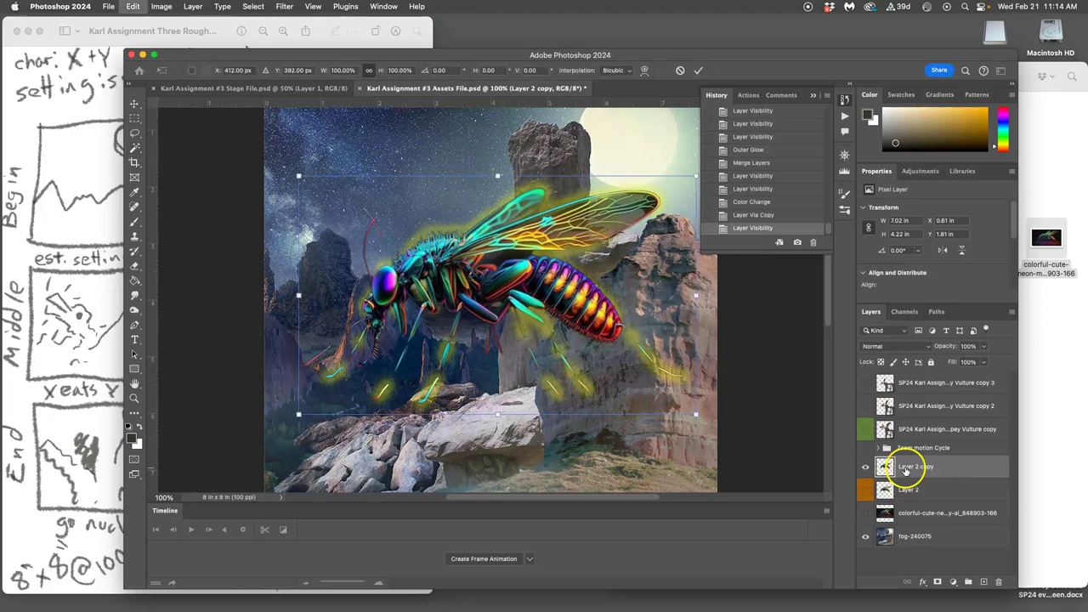
click(79, 232)
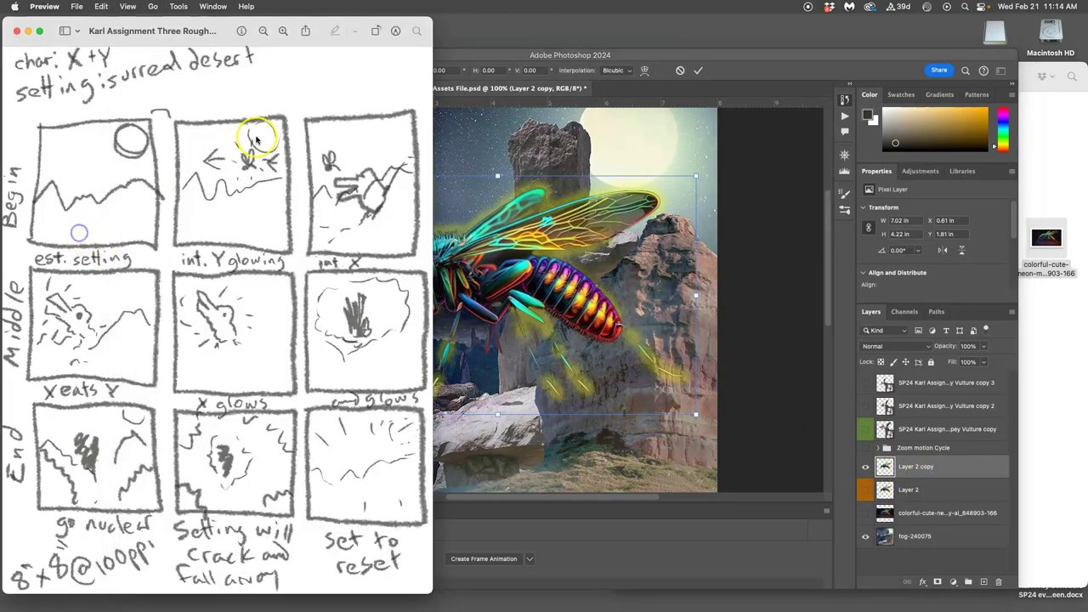
click(579, 283)
- Scale the copy to about 21%, tilt it slightly, place it beside the moon, and duplicate it
mouse_move(298, 176)
mouse_down()
mouse_move(637, 323)
mouse_move(642, 373)
mouse_move(671, 212)
mouse_up()
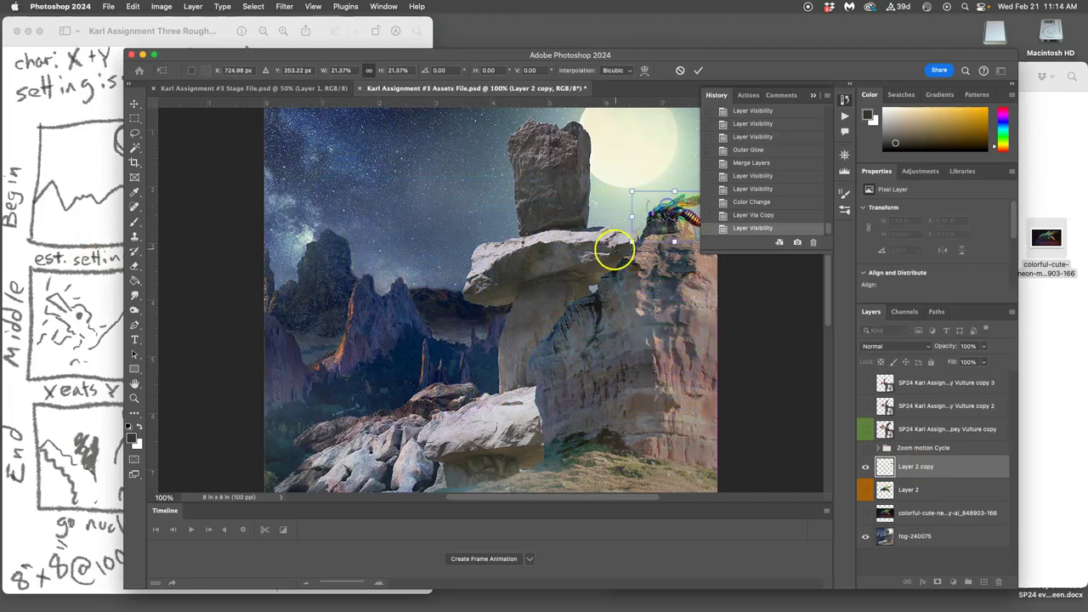
scroll(612, 243, right, 3)
drag(565, 186, 561, 229)
key(super+minus)
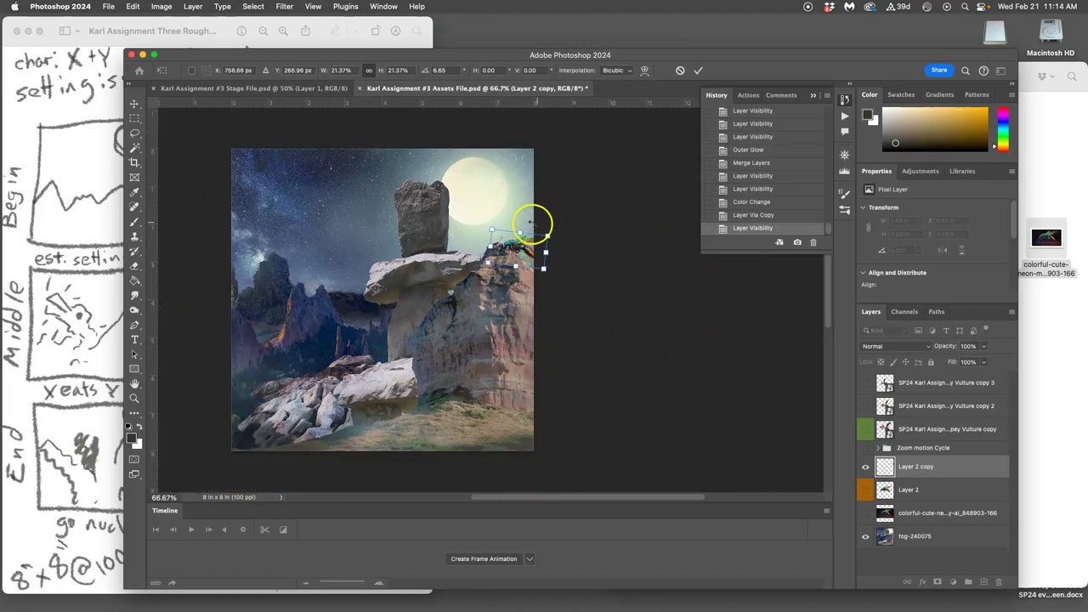
drag(513, 263, 523, 207)
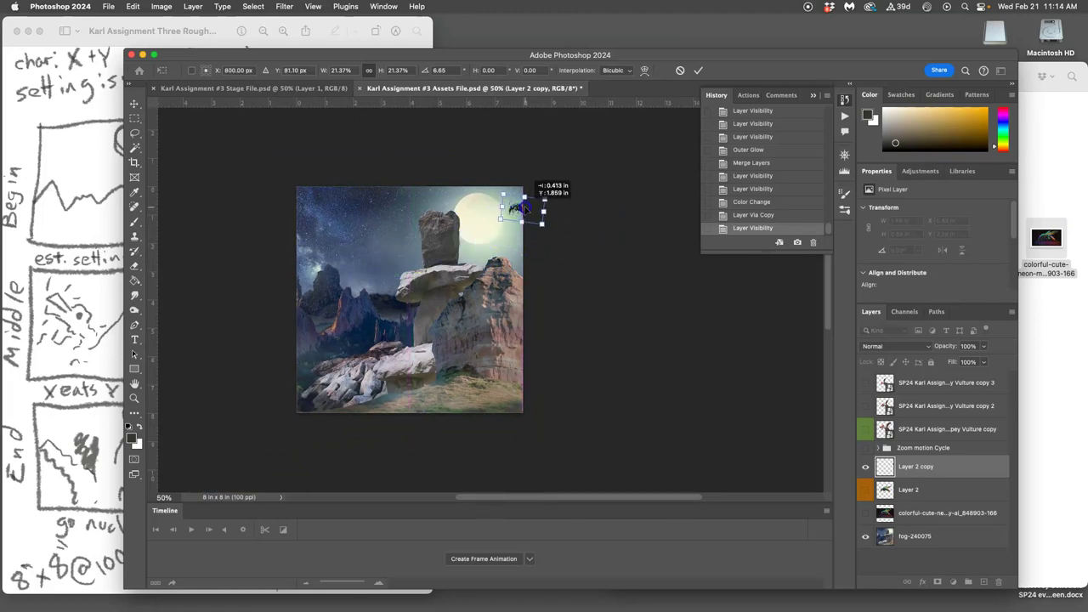
key(Return)
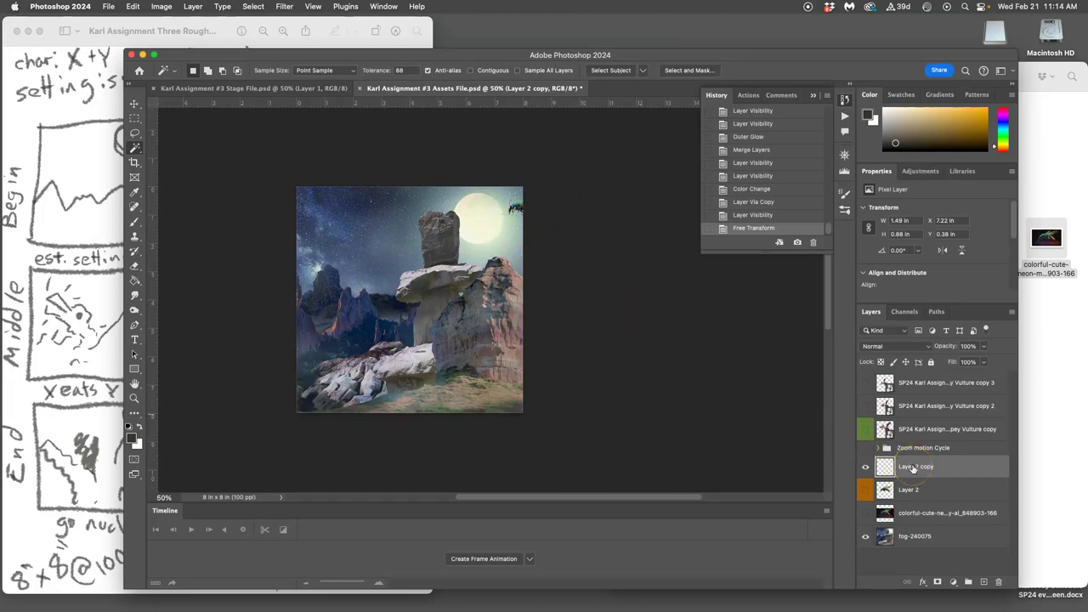
key(super+j)
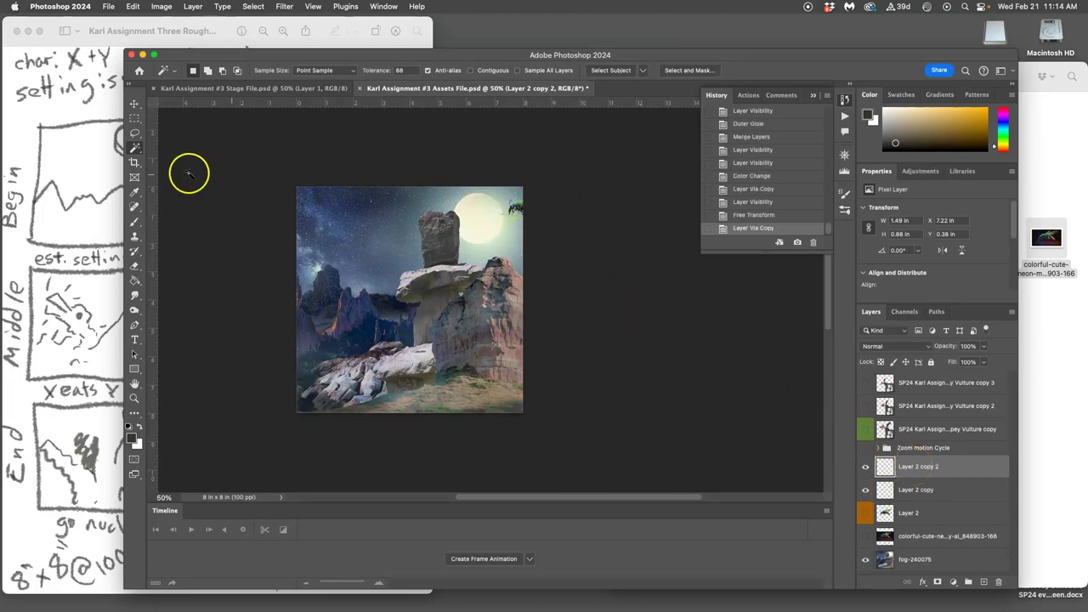
- Nudge the second mosquito beside the moon and add a third copy moved left toward the rock
click(133, 103)
click(509, 210)
mouse_move(509, 210)
mouse_down()
mouse_move(487, 223)
mouse_move(510, 200)
mouse_up()
key(super+t)
key(Return)
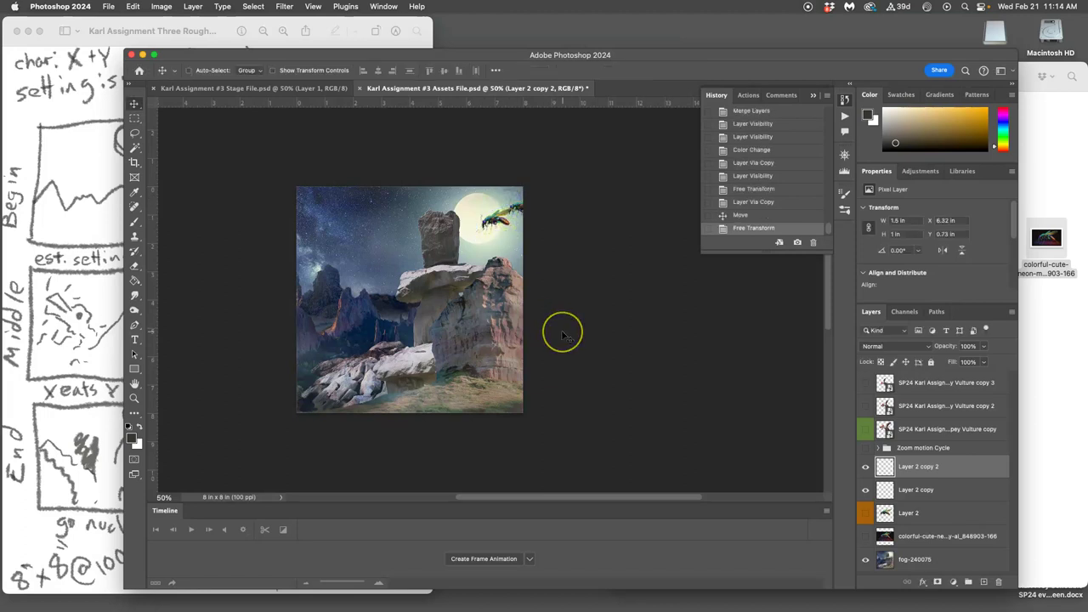
key(super+j)
key(super+t)
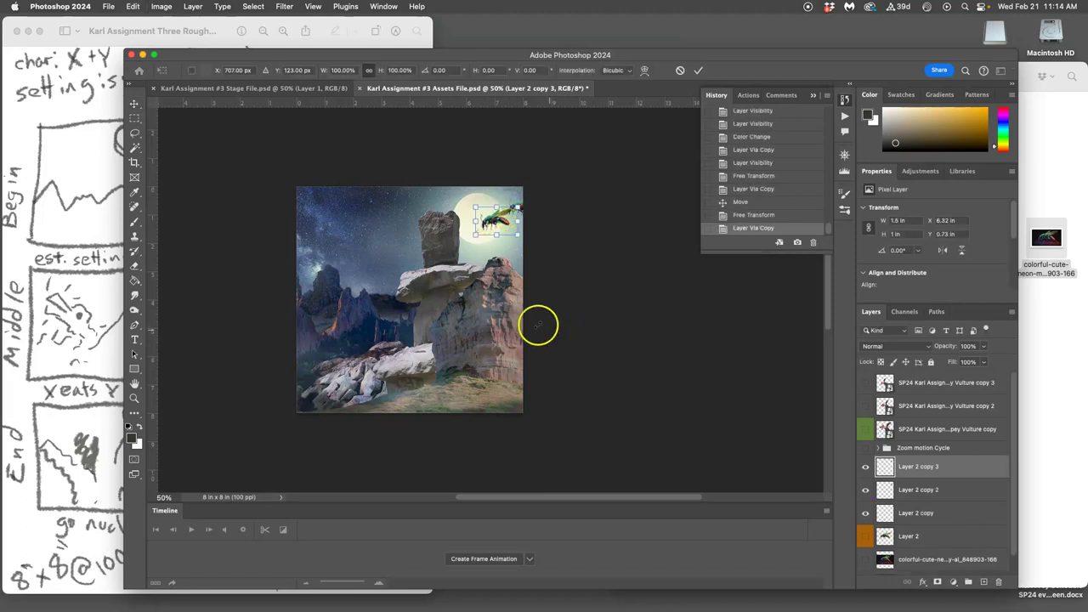
drag(504, 221, 491, 260)
key(Return)
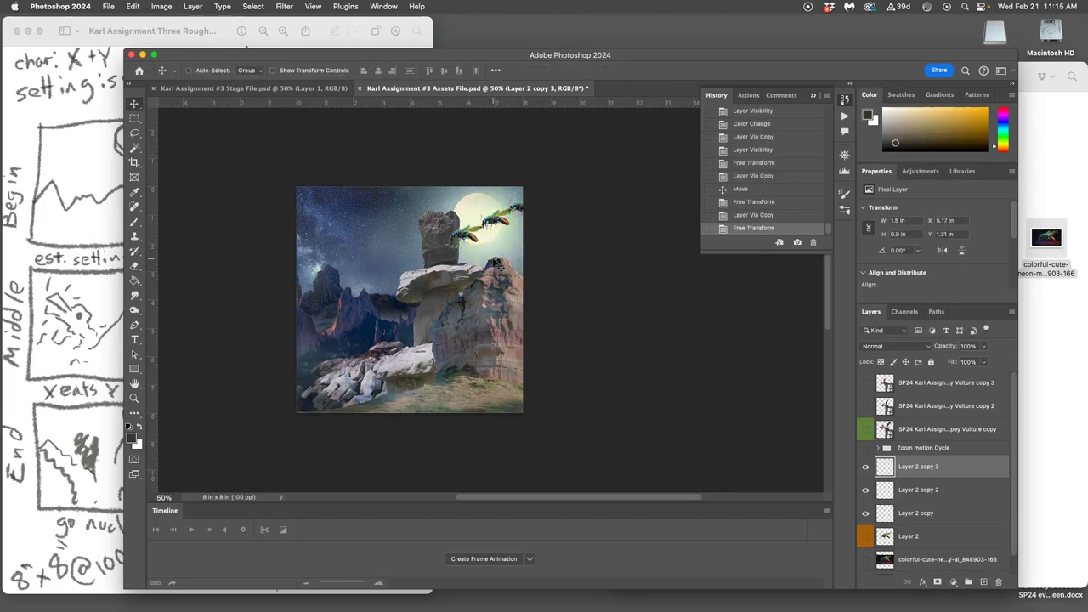
- Add fourth and fifth mosquito copies, placing them further left and up across the rock
key(super+j)
key(super+t)
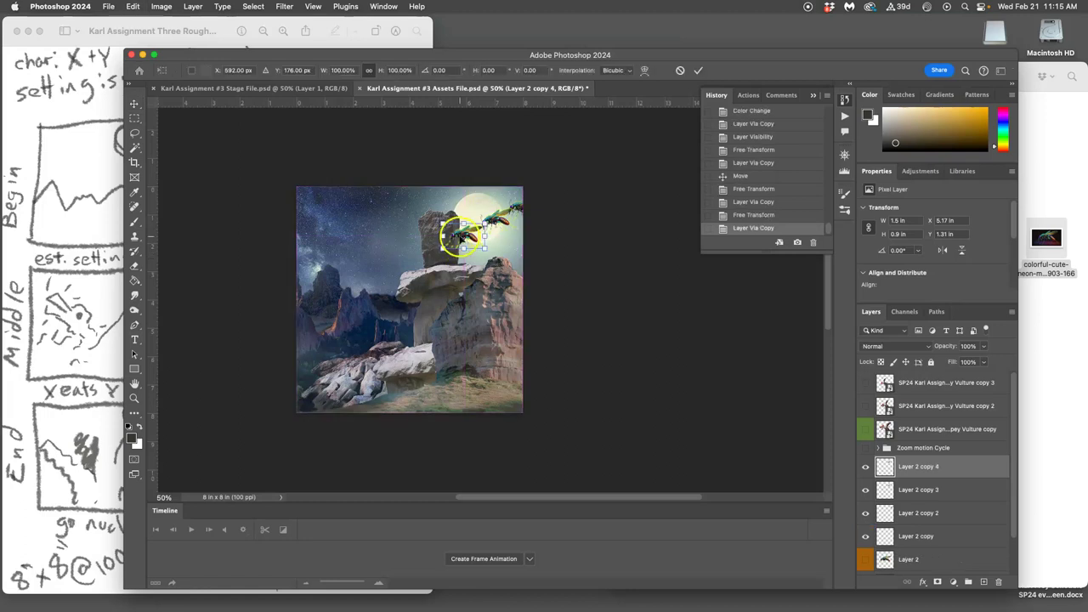
drag(459, 238, 427, 242)
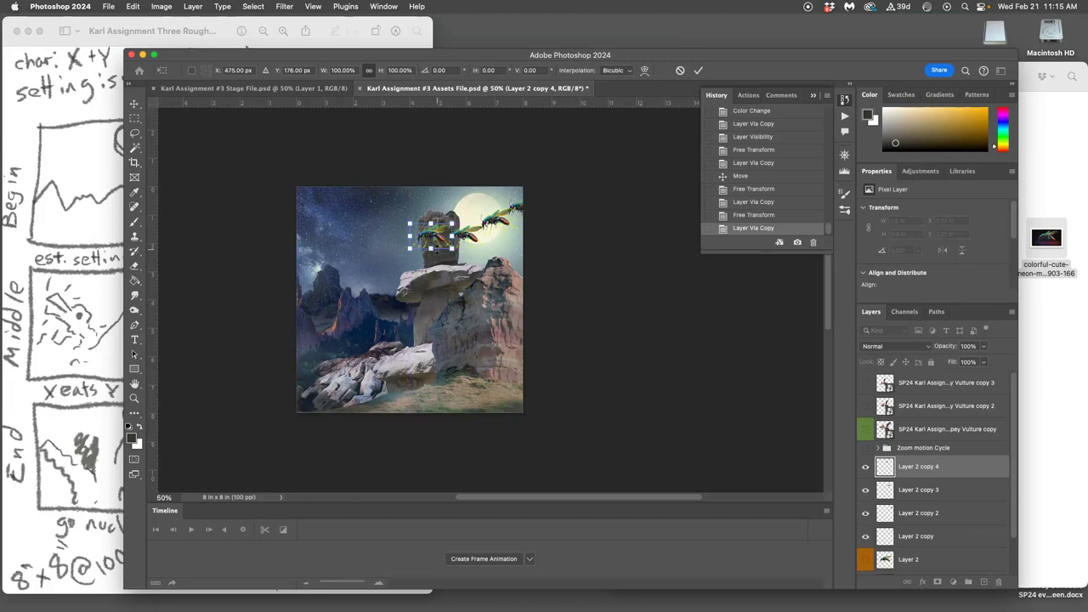
click(102, 263)
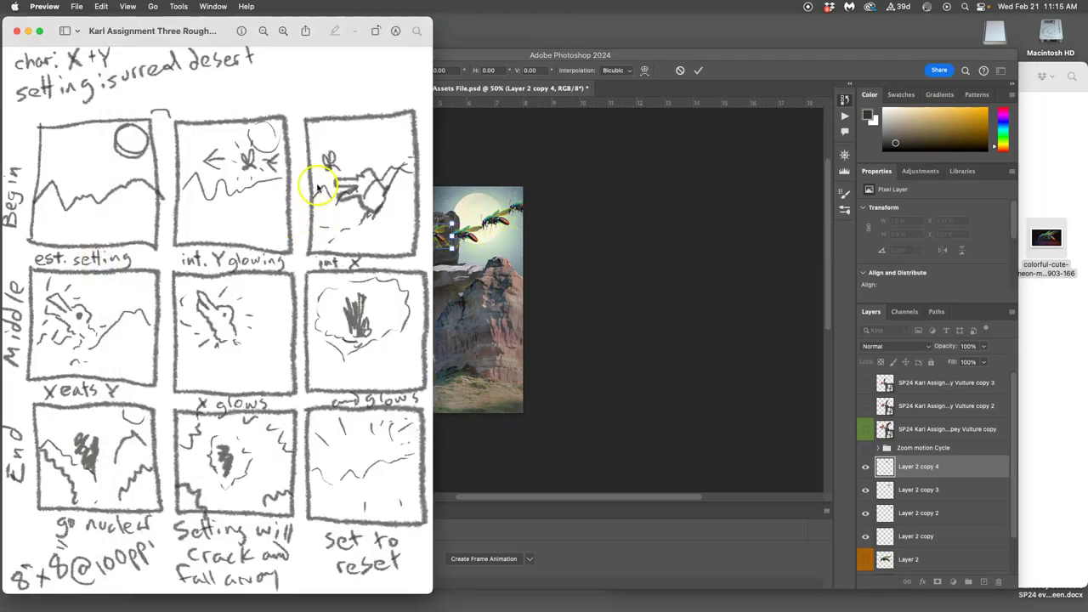
click(453, 293)
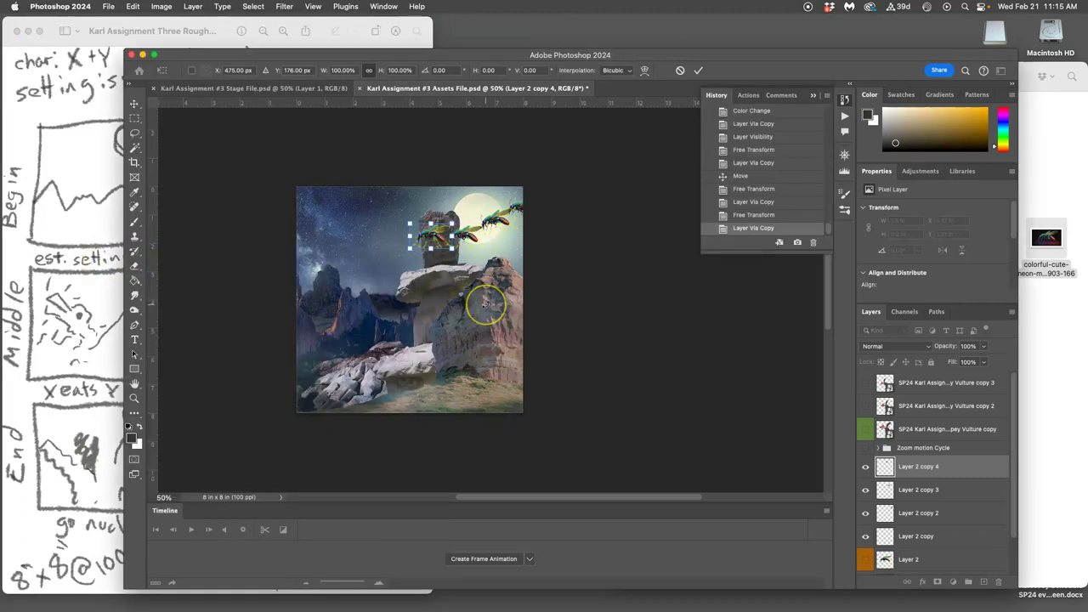
key(Return)
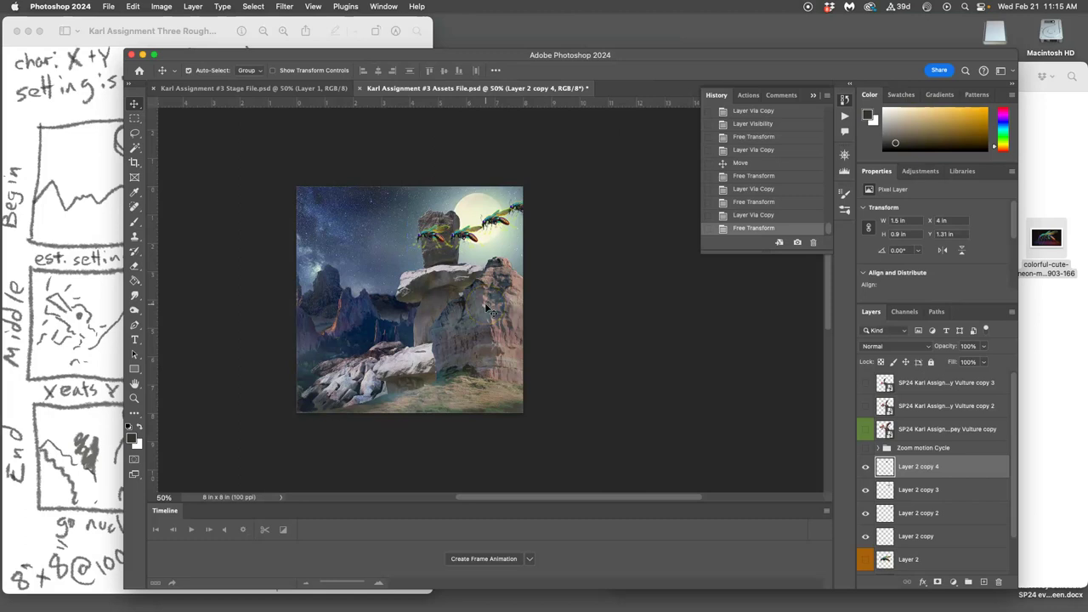
key(super+j)
key(super+t)
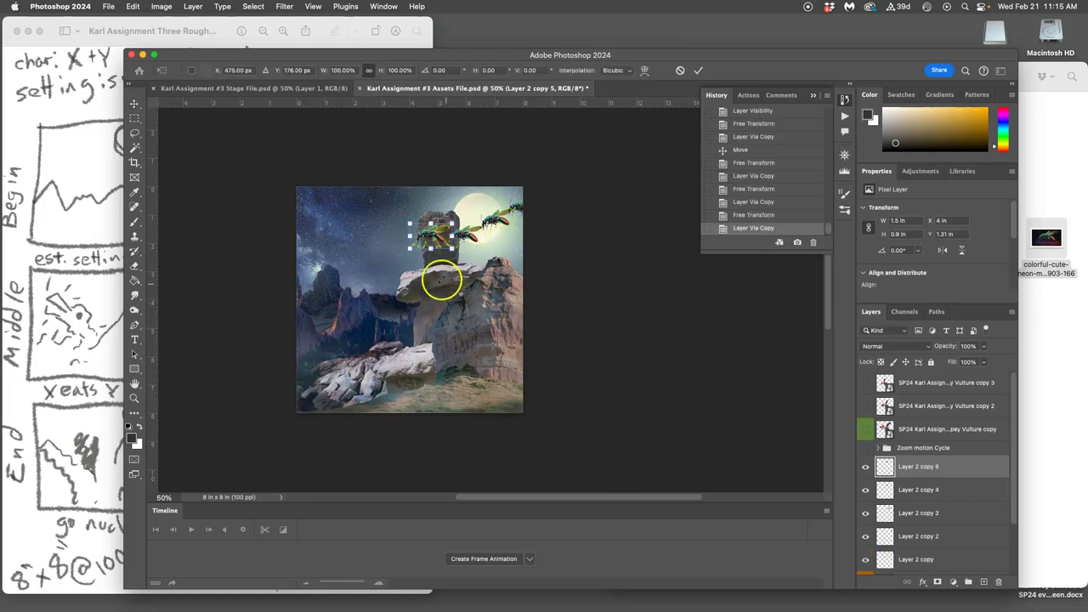
drag(437, 274, 421, 214)
click(422, 209)
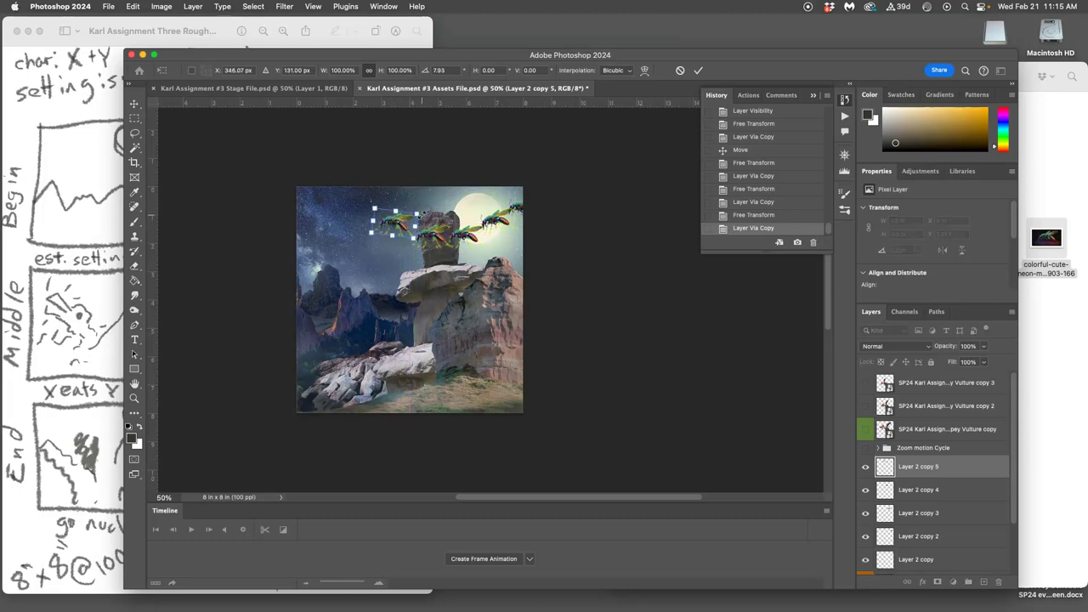
key(Return)
- Zoom to 100% and toggle the leftmost mosquito's visibility to check it
key(super+1)
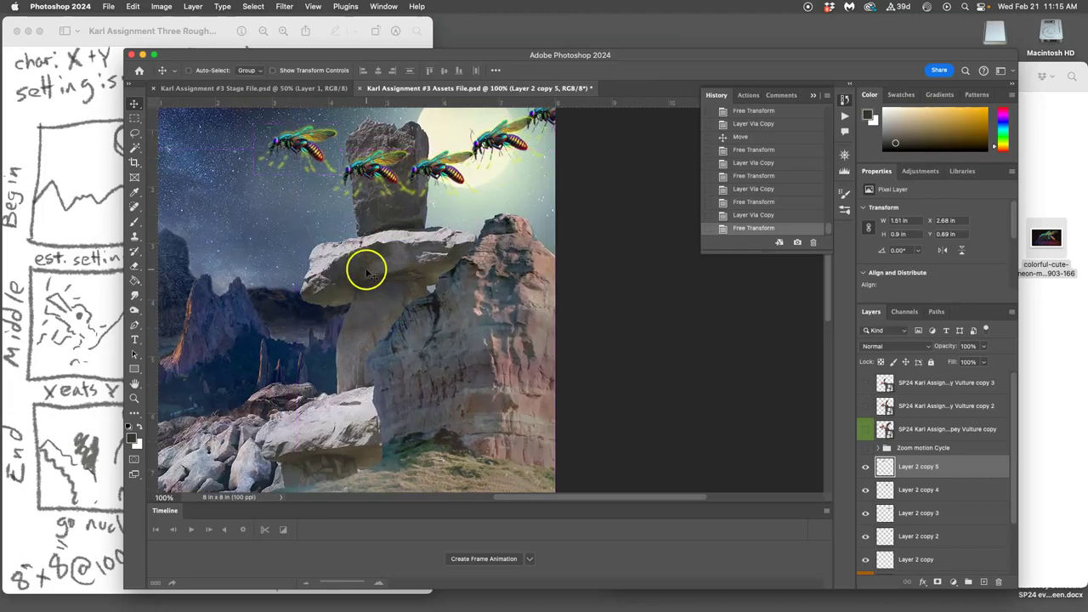
scroll(366, 273, up, 3)
scroll(367, 273, left, 5)
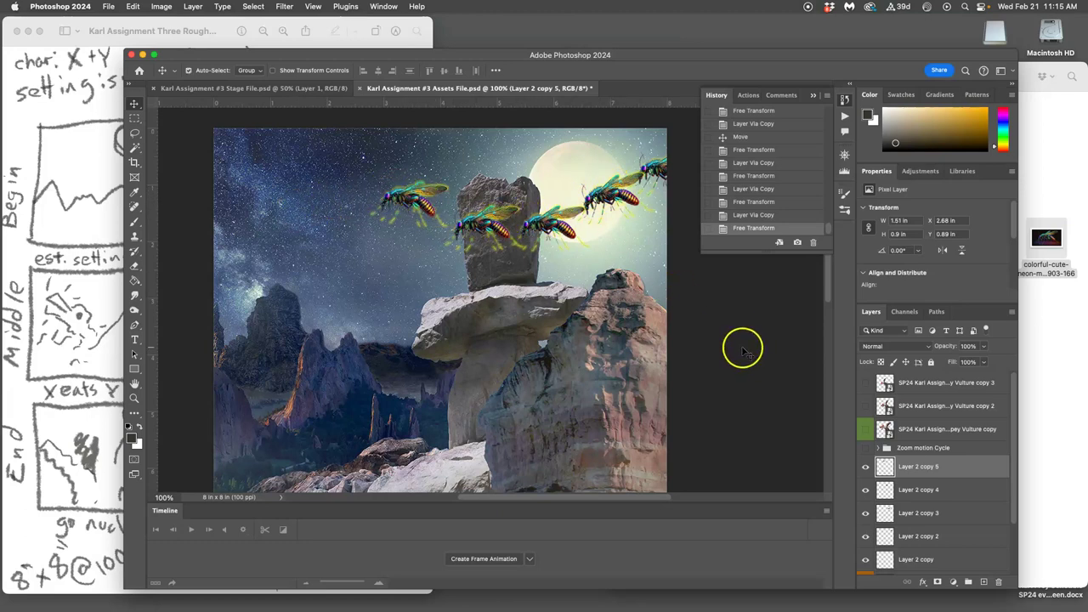
click(865, 466)
click(865, 466)
- Duplicate the leftmost mosquito, move the copy further left, and rotate it about −12.85°
key(ctrl+j)
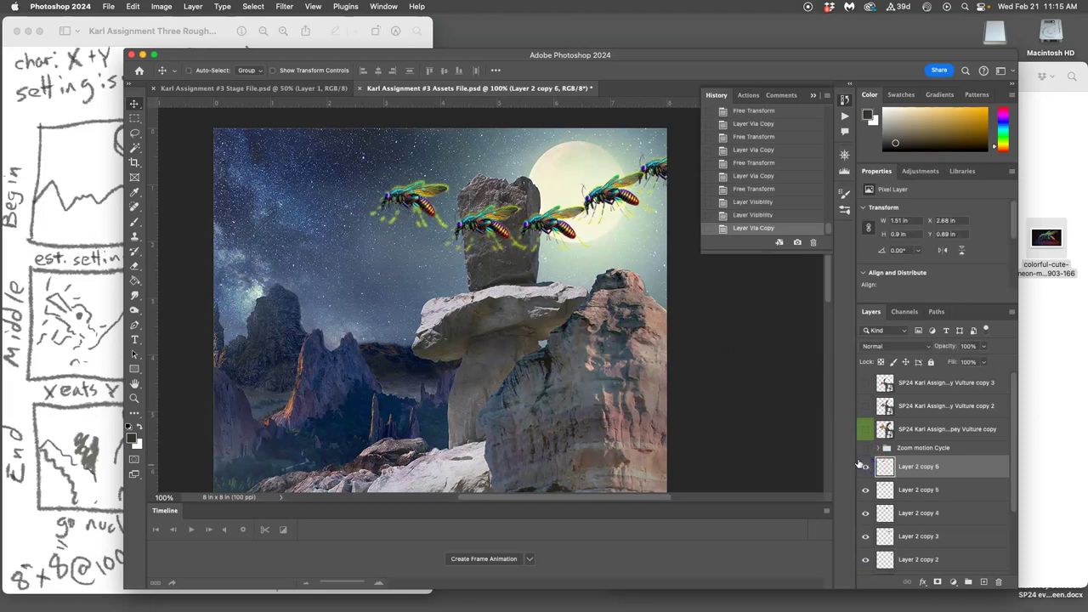
key(ctrl+t)
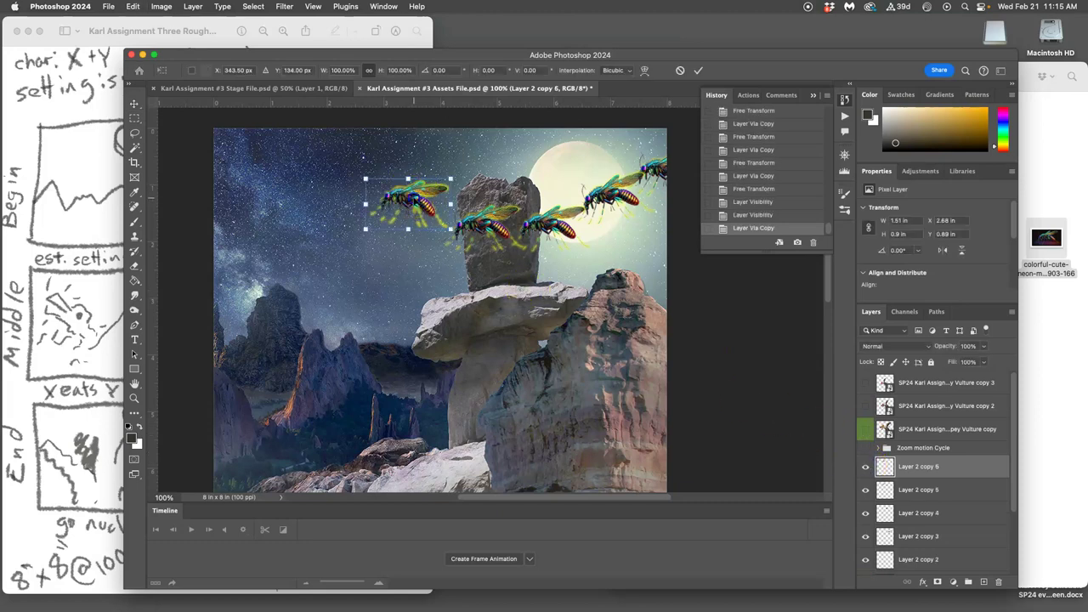
drag(408, 204, 331, 228)
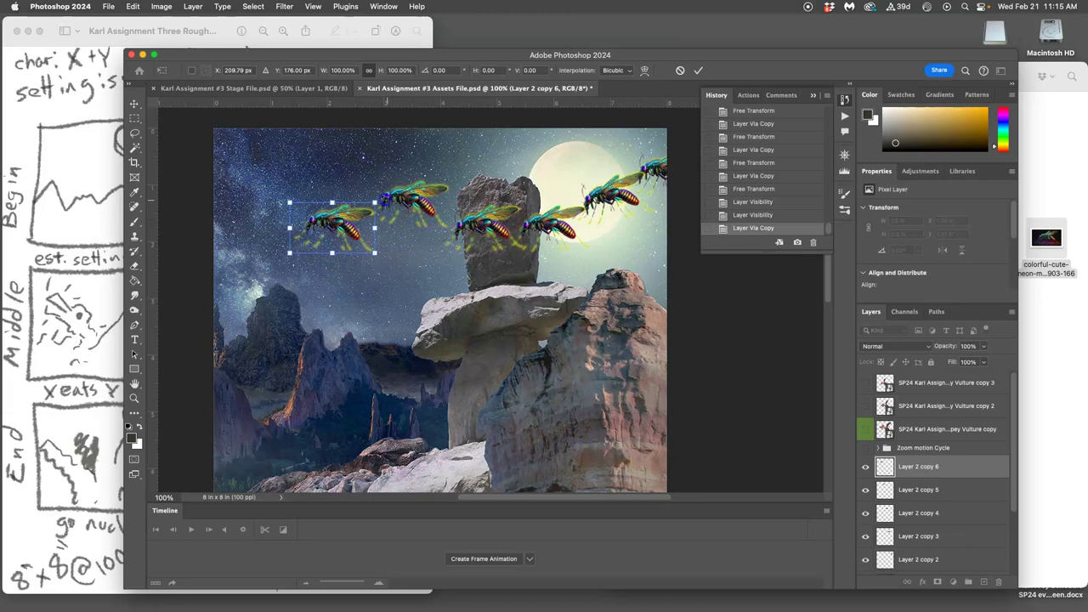
drag(382, 202, 351, 221)
click(355, 224)
click(434, 227)
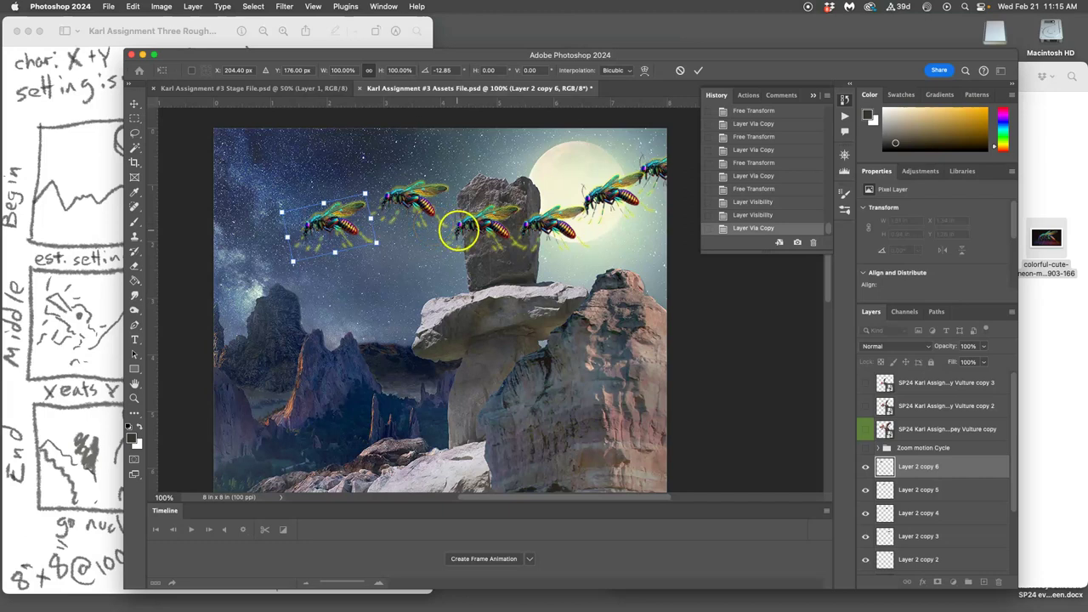